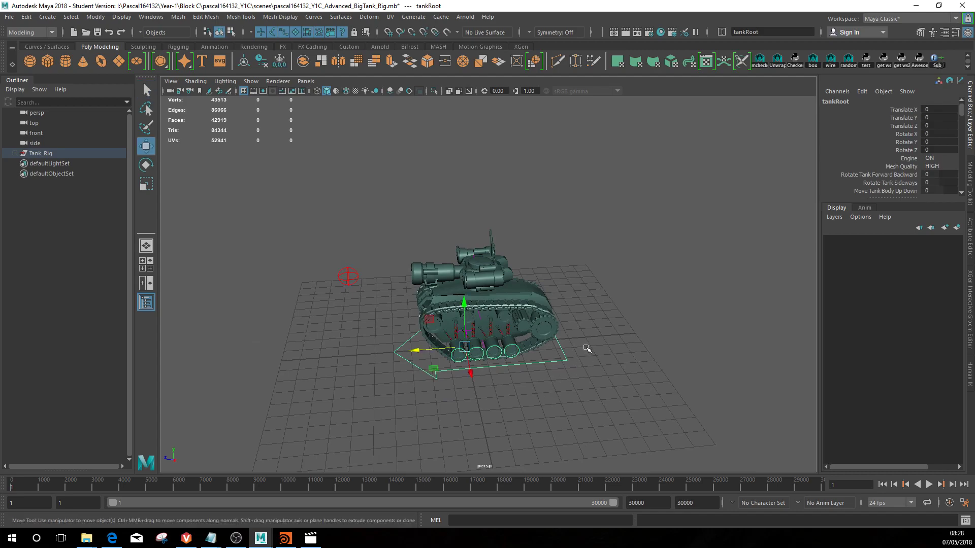
Move the tank root control along Z to about -0.457
drag(448, 353, 453, 349)
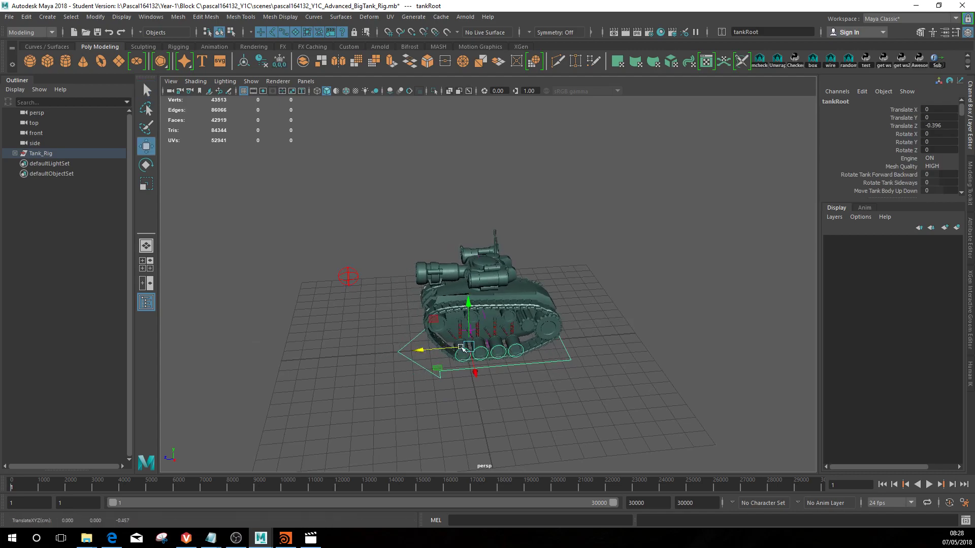
key(space)
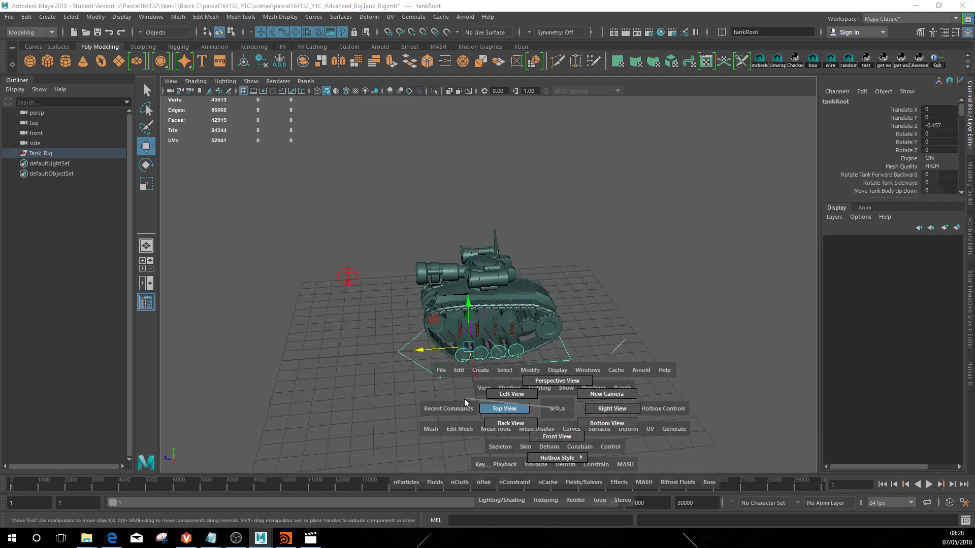
mouse_move(572, 356)
alt+mouse_down()
mouse_move(599, 356)
mouse_move(578, 371)
alt+mouse_up()
Try rotating the tank root control around its Y axis, and undo both rotations
key(e)
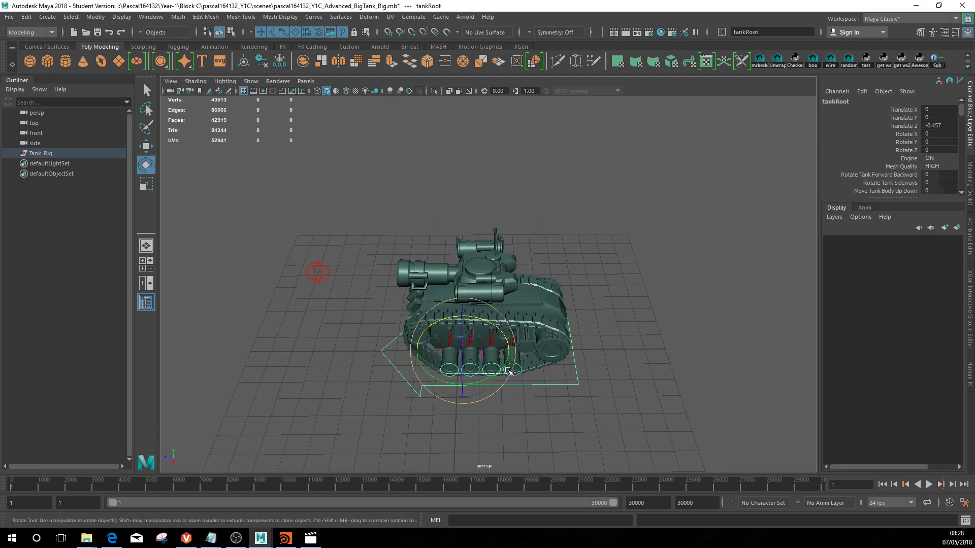
drag(496, 374, 528, 297)
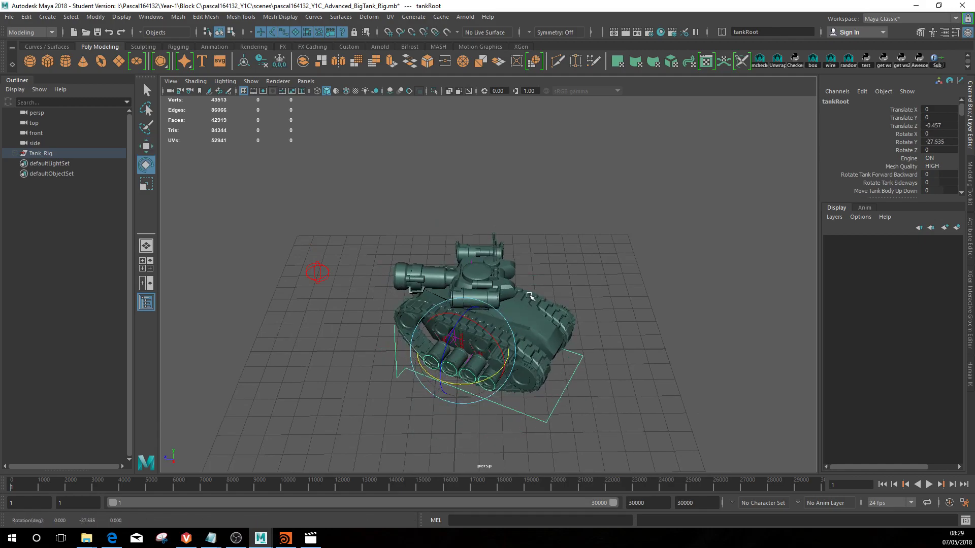
drag(487, 378, 561, 350)
key(ctrl+z)
key(ctrl+z)
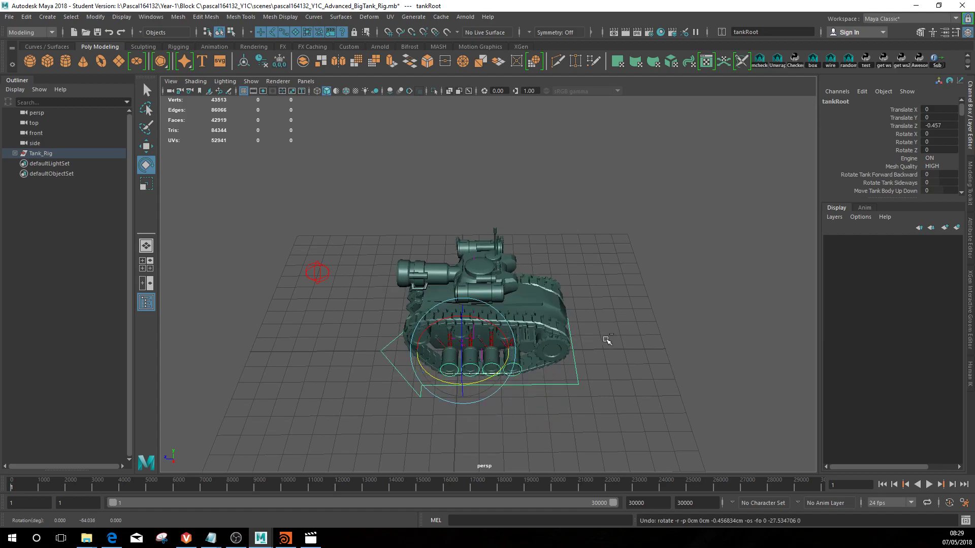
Set the tank root's Engine attribute to OFF and move the tank along Z to about -0.654
click(945, 158)
click(942, 167)
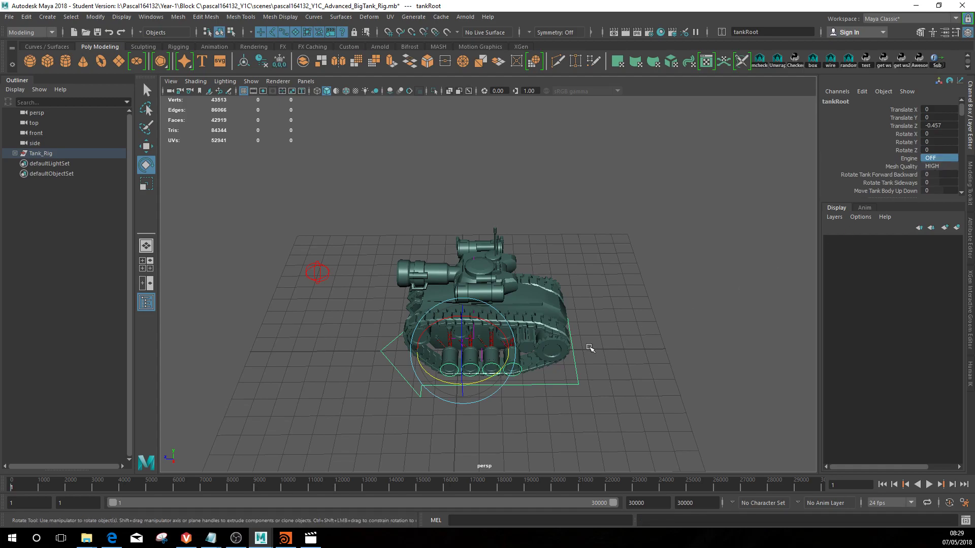
key(w)
mouse_move(434, 350)
mouse_down()
mouse_move(394, 352)
mouse_move(433, 356)
mouse_up()
Set the tank root's Engine attribute to ON and move the tank along Z to about 0.277
click(948, 155)
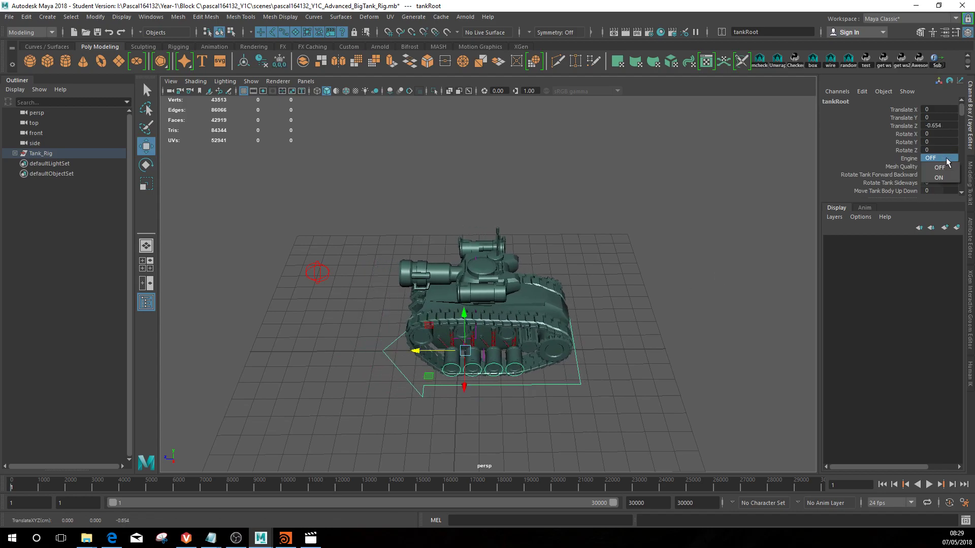
click(945, 174)
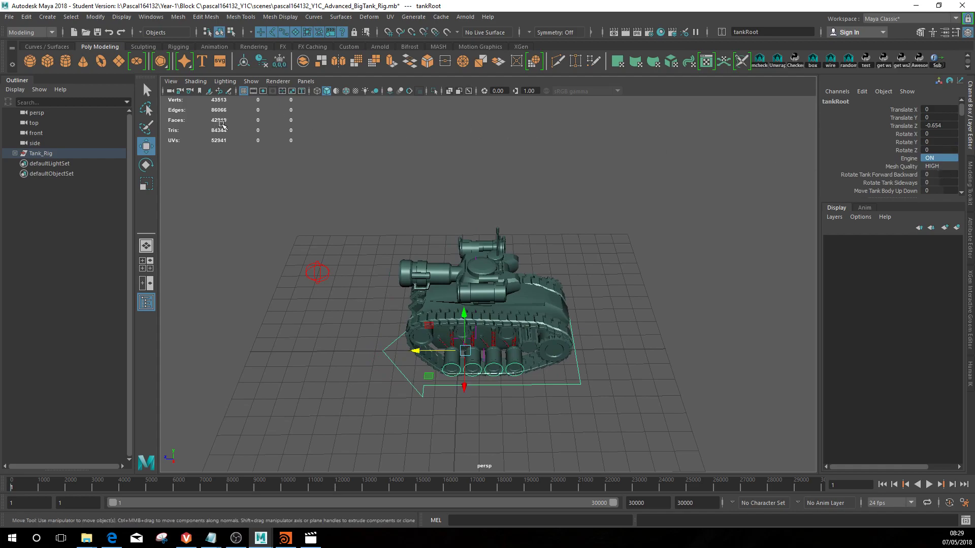
drag(437, 351, 428, 353)
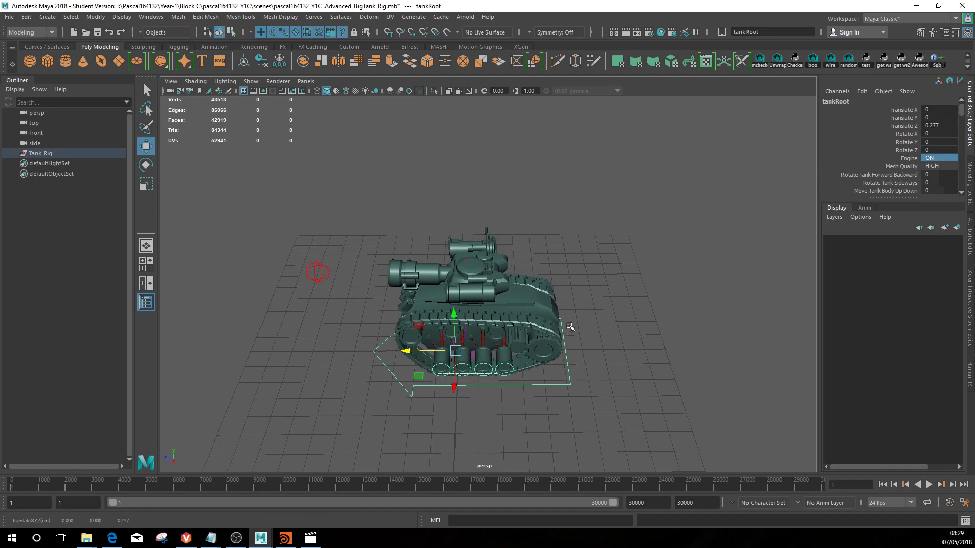
Set the tank's Mesh Quality to LOW and move the tank forward along Z to about 1.899
click(936, 167)
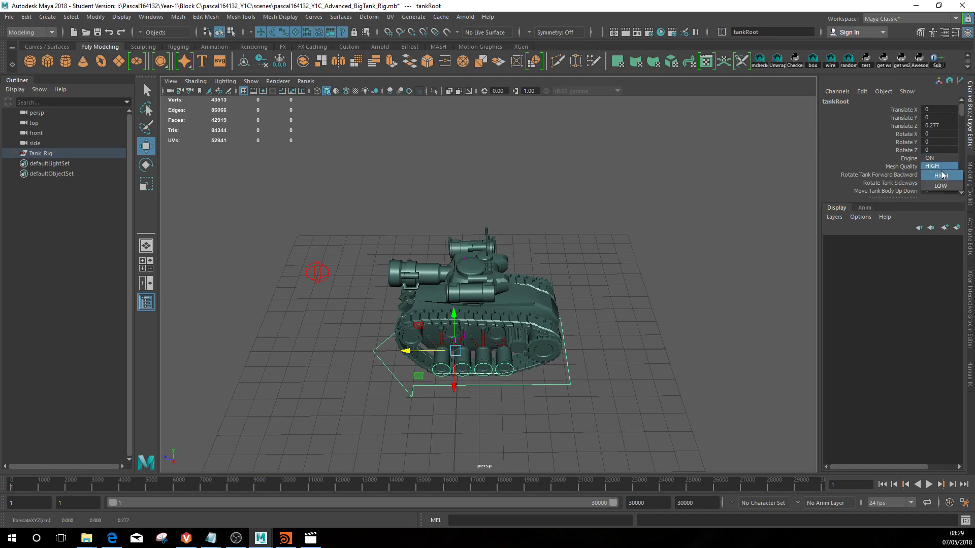
click(940, 186)
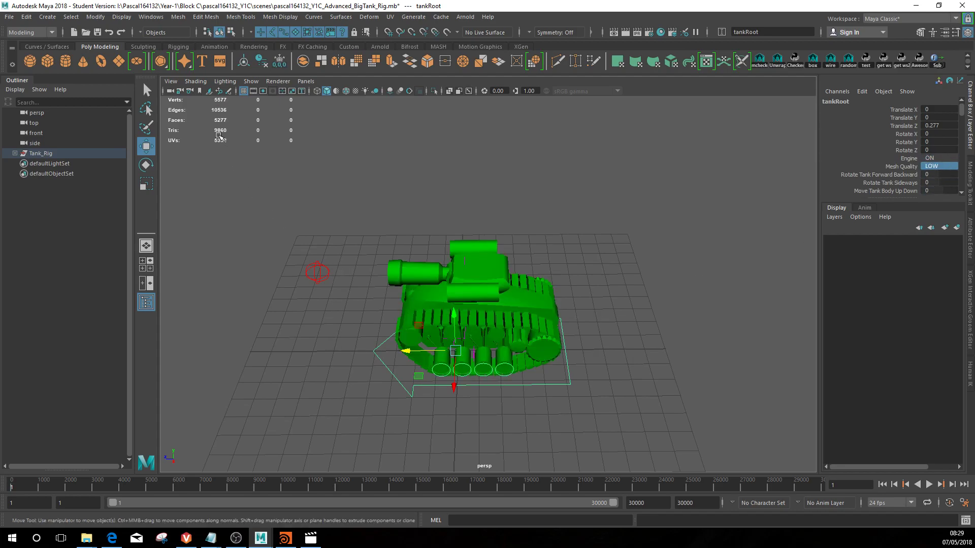
alt+drag(390, 333, 439, 351)
alt+drag(526, 409, 570, 386)
scroll(493, 409, down, 4)
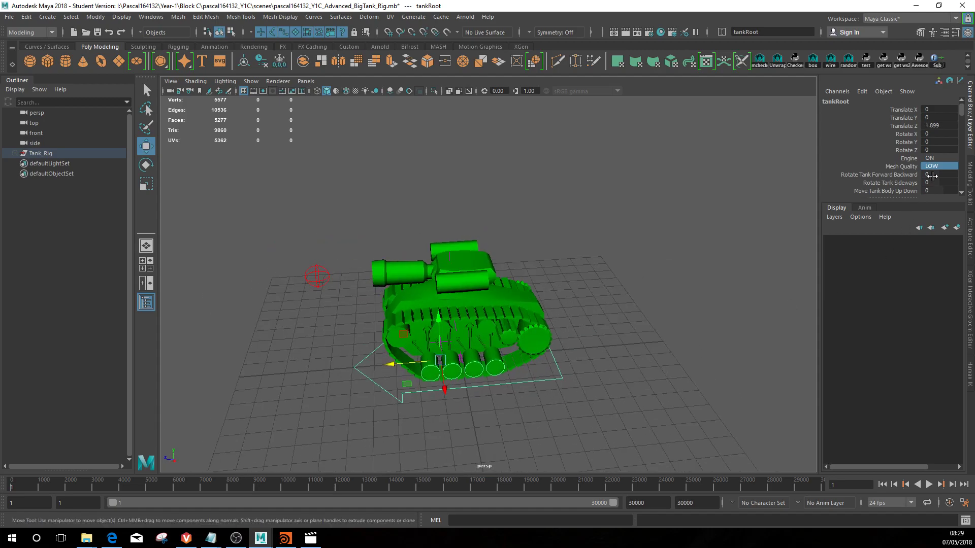
Set the tank's Mesh Quality to HIGH
click(947, 166)
click(940, 186)
click(940, 166)
click(935, 174)
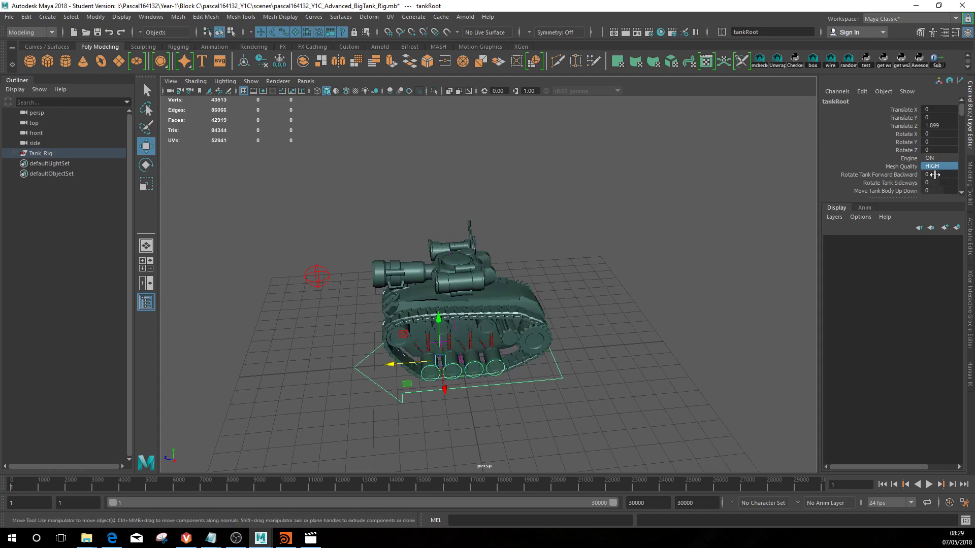
Try tilting the body with Rotate Tank Forward Backward to about 12.6 and moving the tank, and undo both changes
click(911, 176)
middle_drag(728, 278, 831, 272)
middle_drag(760, 274, 797, 262)
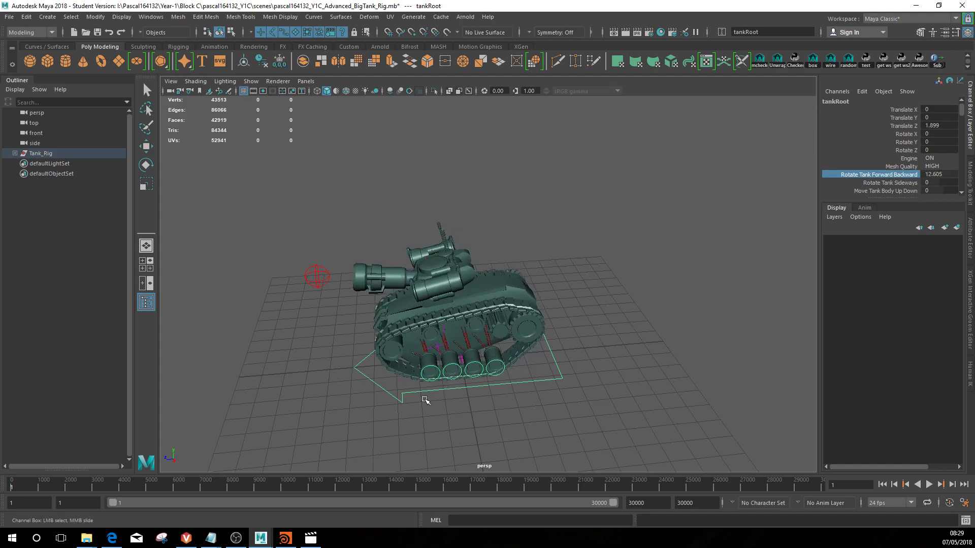
key(w)
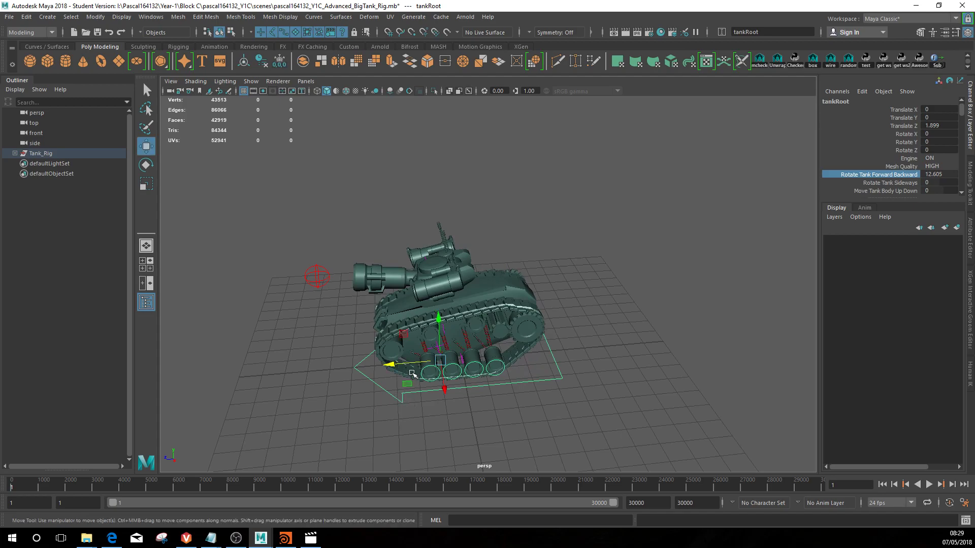
mouse_move(443, 366)
mouse_down()
mouse_move(390, 369)
mouse_move(446, 362)
mouse_up()
key(ctrl+z)
key(ctrl+z)
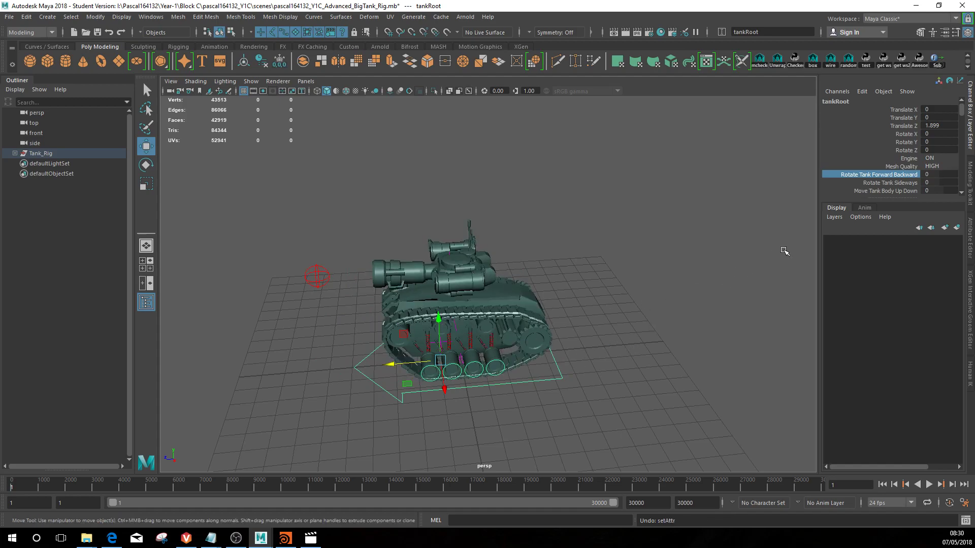
Tilt the tank body to both sides with Rotate Tank Sideways, and reset the attribute to 0
click(907, 182)
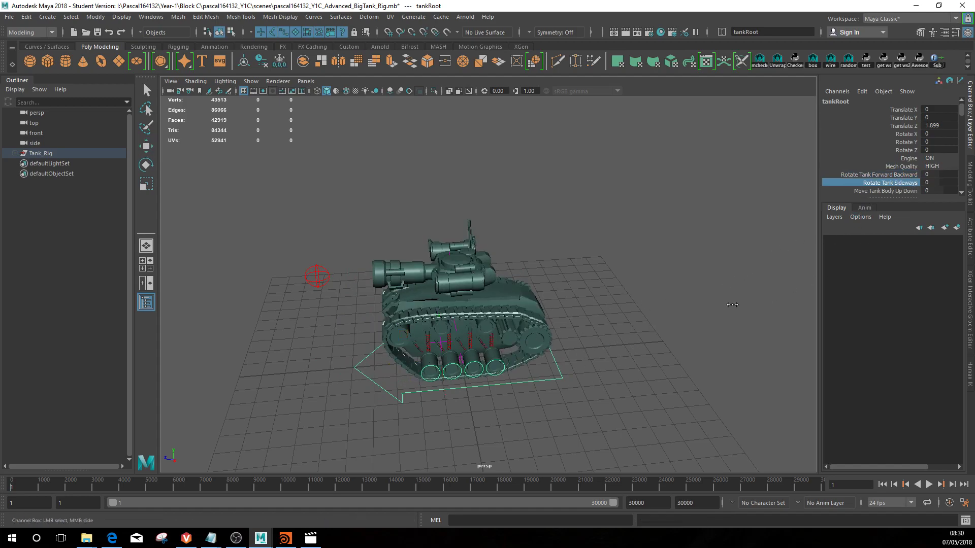
middle_drag(736, 305, 635, 304)
alt+drag(629, 306, 643, 339)
middle_drag(599, 336, 815, 337)
alt+drag(657, 342, 618, 355)
middle_drag(619, 356, 474, 356)
double_click(929, 183)
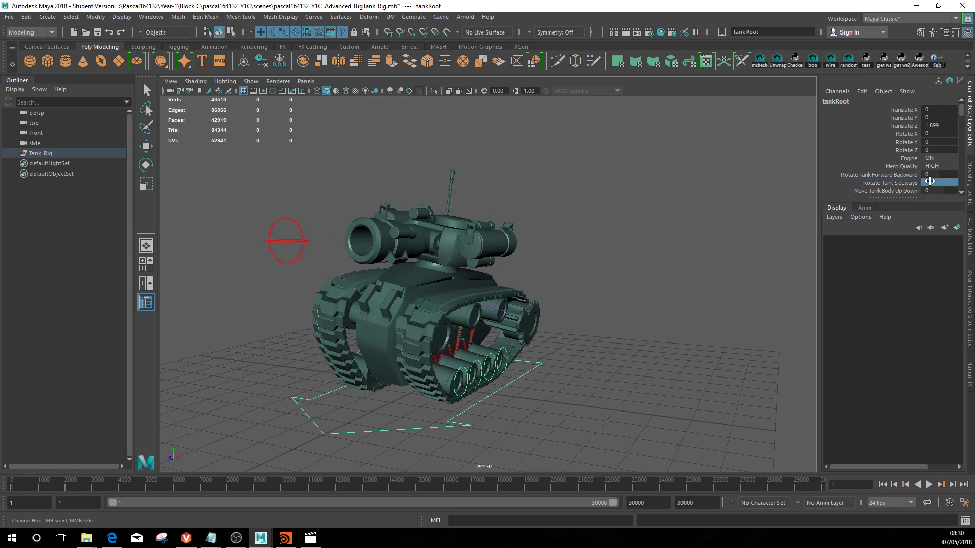
text(0)
key(Return)
Lower the body with Move Tank Body Up Down to about -1.236 and move the tank forward along Z to about 5.366
double_click(940, 191)
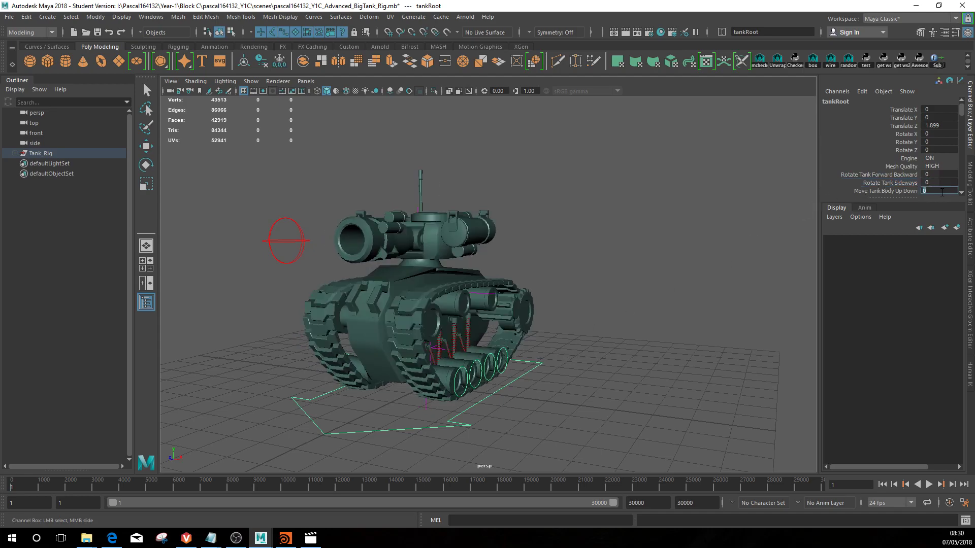
click(879, 193)
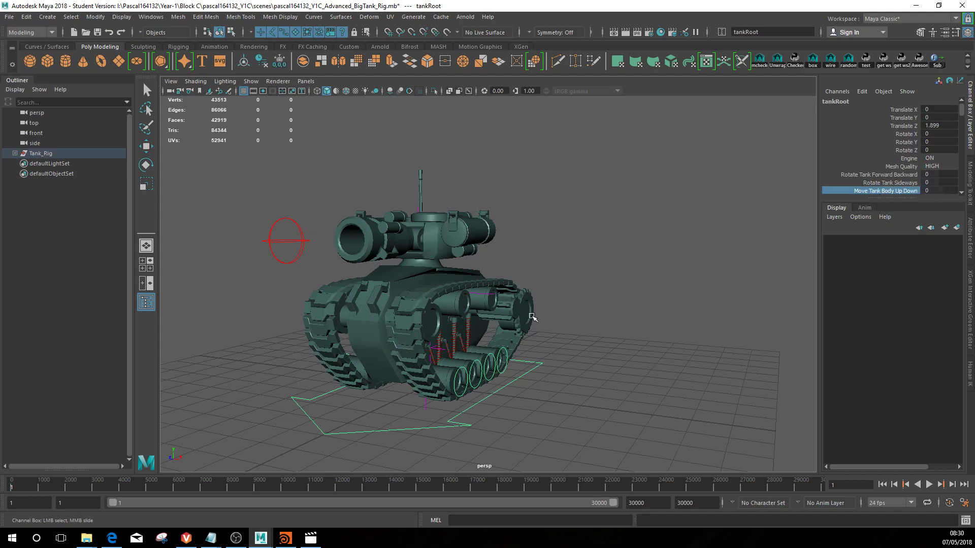
middle_drag(532, 316, 573, 313)
alt+drag(597, 309, 551, 313)
middle_drag(626, 352, 566, 355)
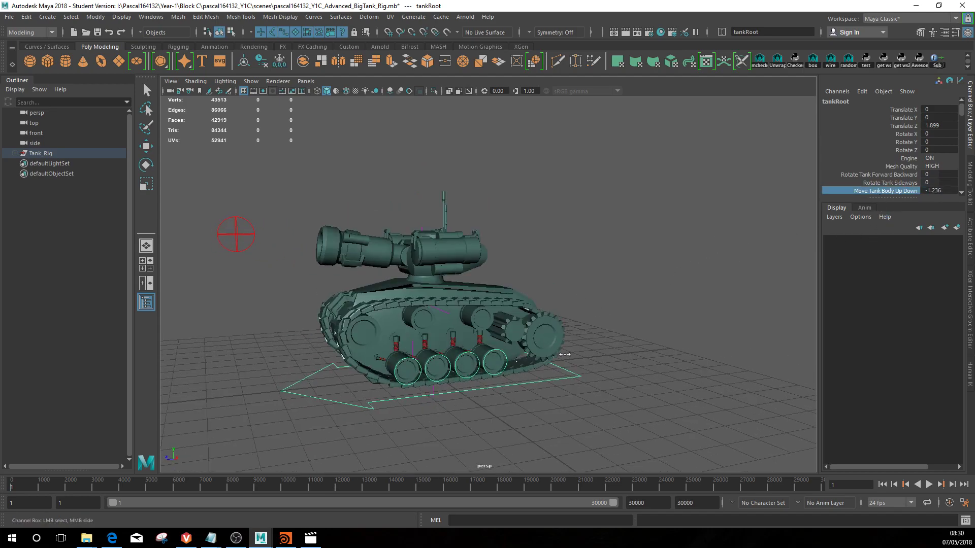
alt+drag(545, 356, 416, 414)
key(w)
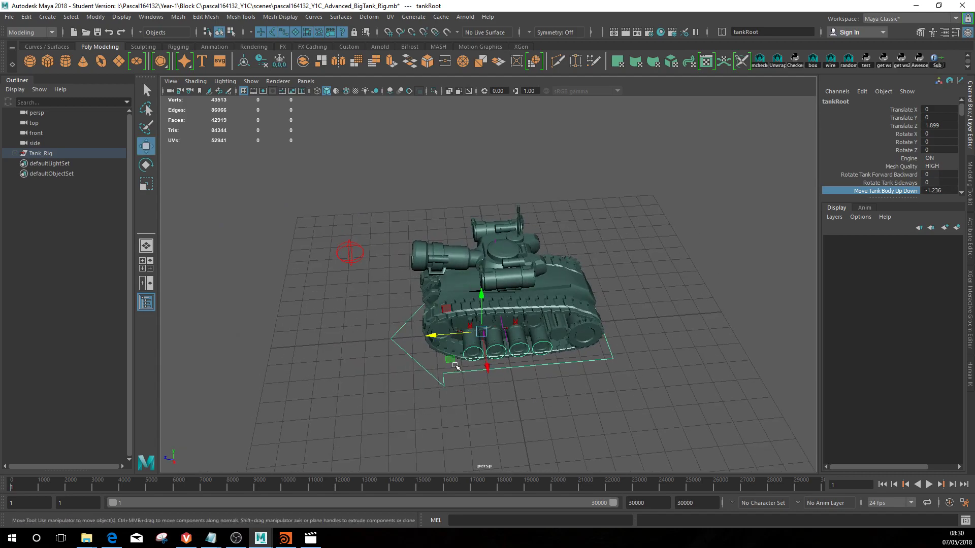
drag(450, 337, 410, 339)
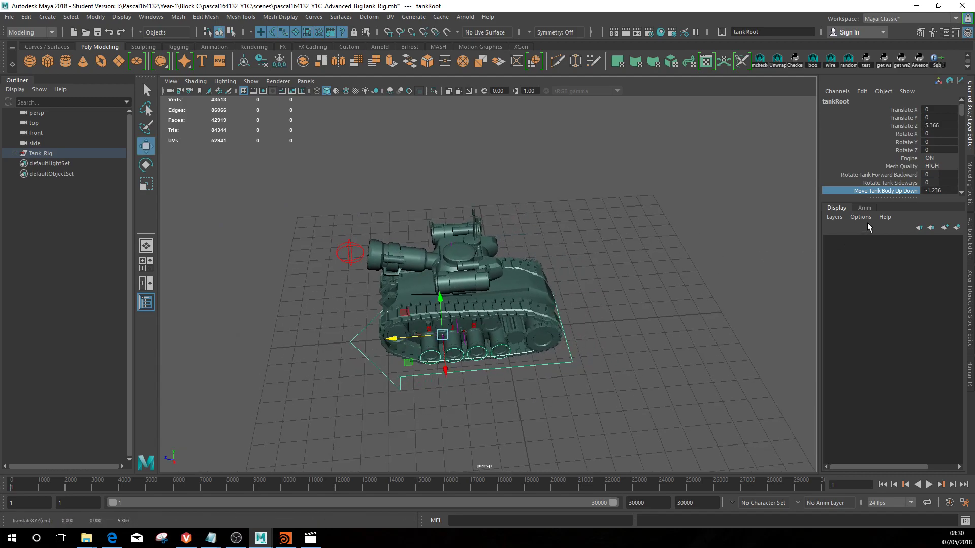
Set the tank's Mesh Quality to LOW and move the tank back along Z to about -0.229
click(933, 167)
click(939, 179)
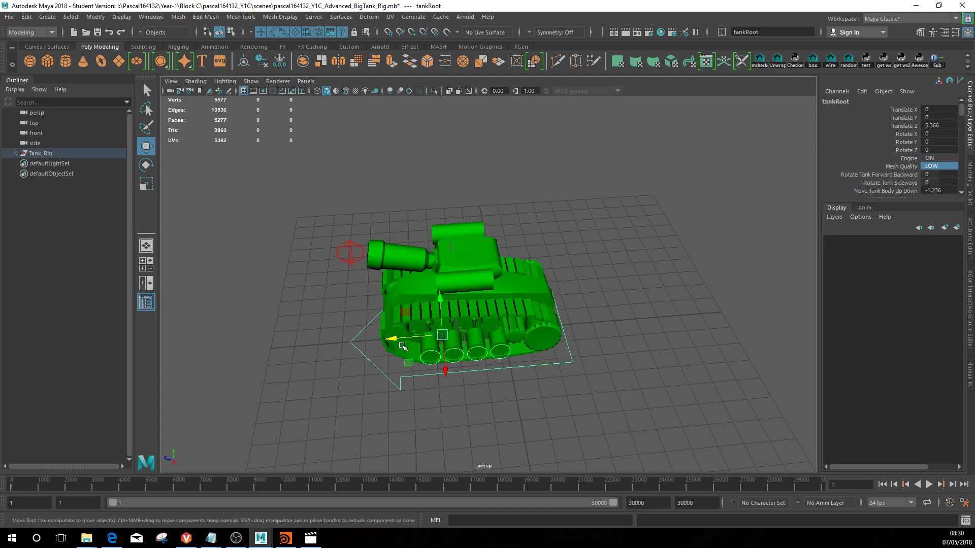
drag(414, 339, 487, 335)
alt+drag(470, 398, 413, 344)
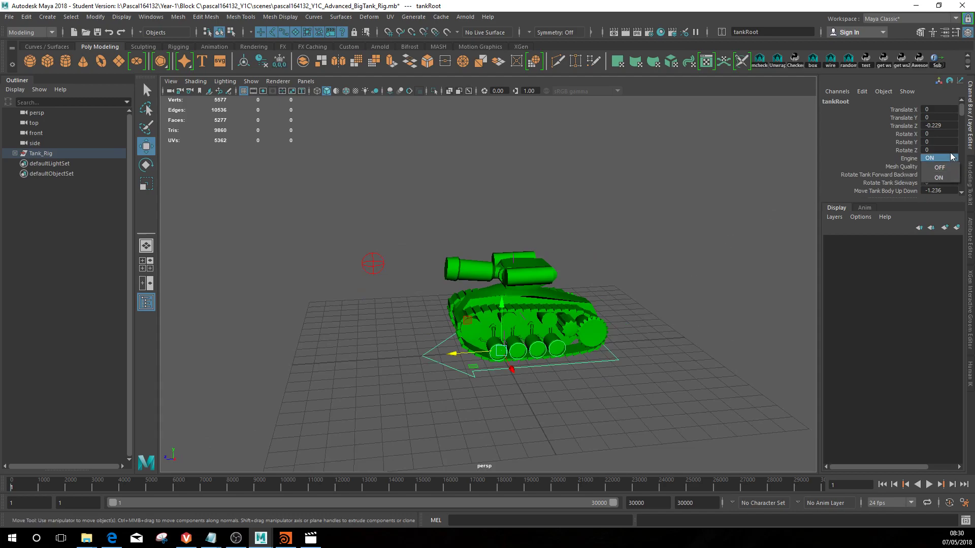
Set the tank's Mesh Quality to HIGH and reset Move Tank Body Up Down to 0
click(948, 166)
click(943, 176)
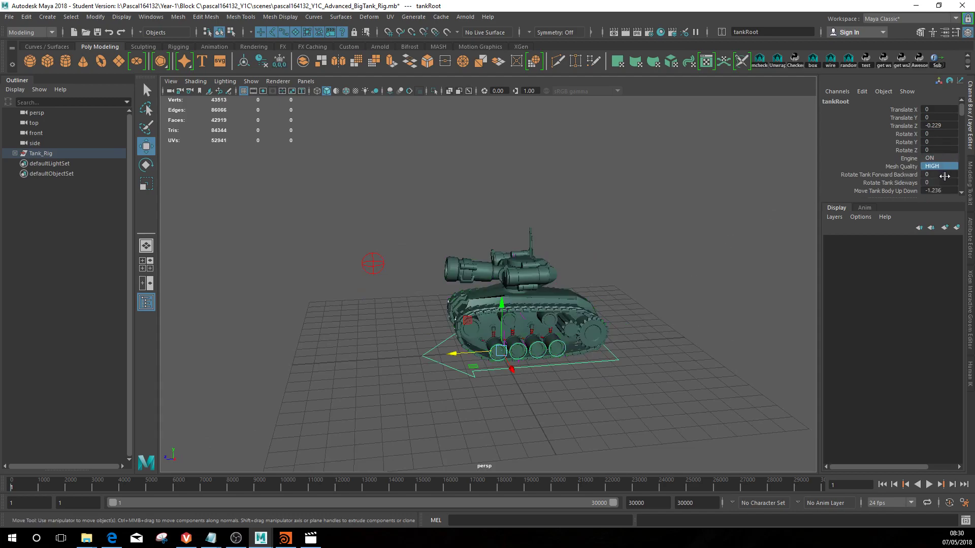
double_click(938, 191)
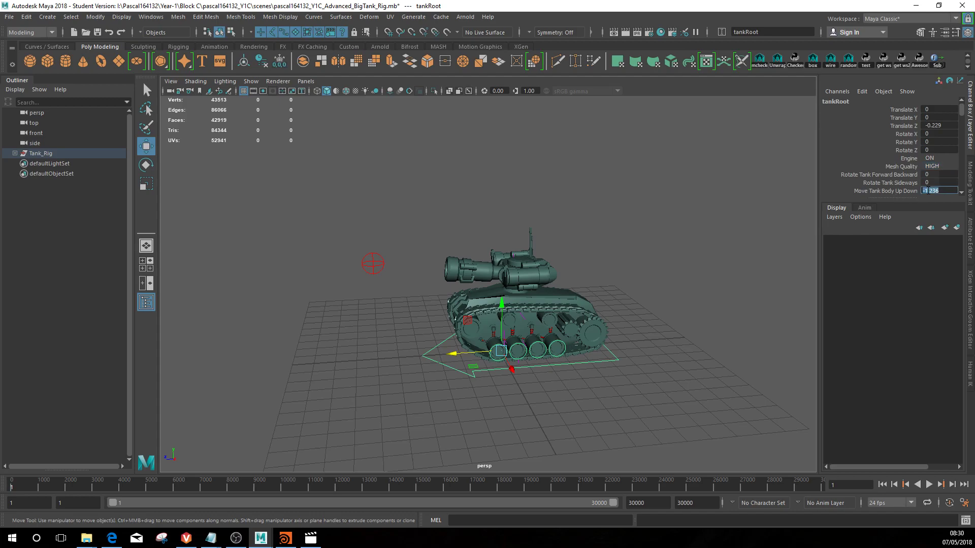
key(Return)
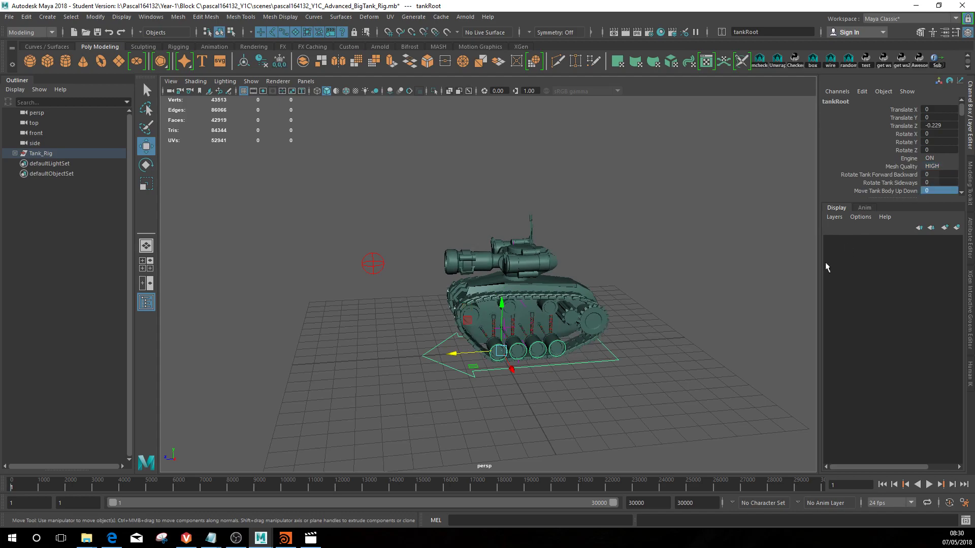
Select the target control in front of the tank and move it to about X -6.282, Y 10.459, Z 20.965
click(670, 323)
scroll(669, 325, down, 3)
drag(353, 213, 290, 329)
drag(319, 280, 409, 369)
alt+drag(445, 403, 421, 375)
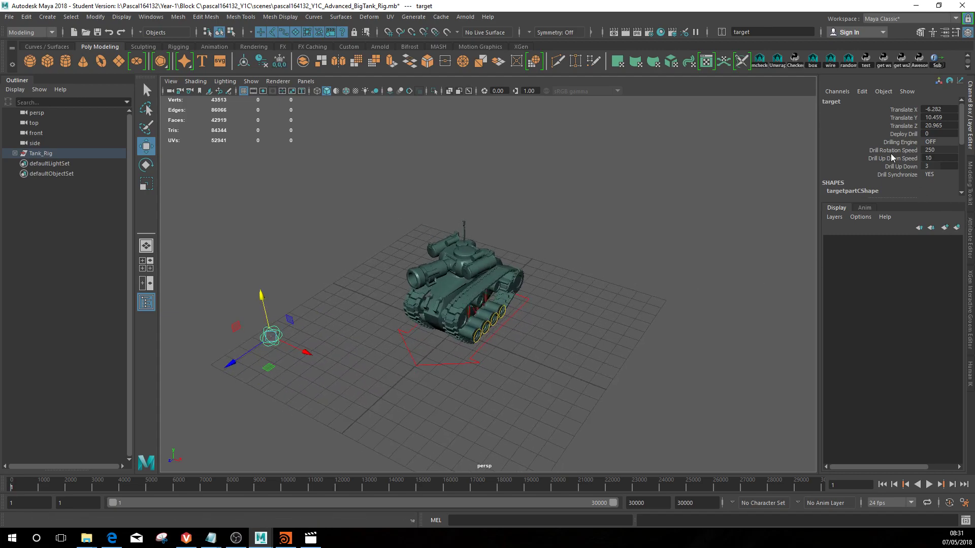
Deploy the tank's two drills by raising the target's Deploy Drill attribute to 20
click(900, 134)
middle_drag(673, 249, 778, 239)
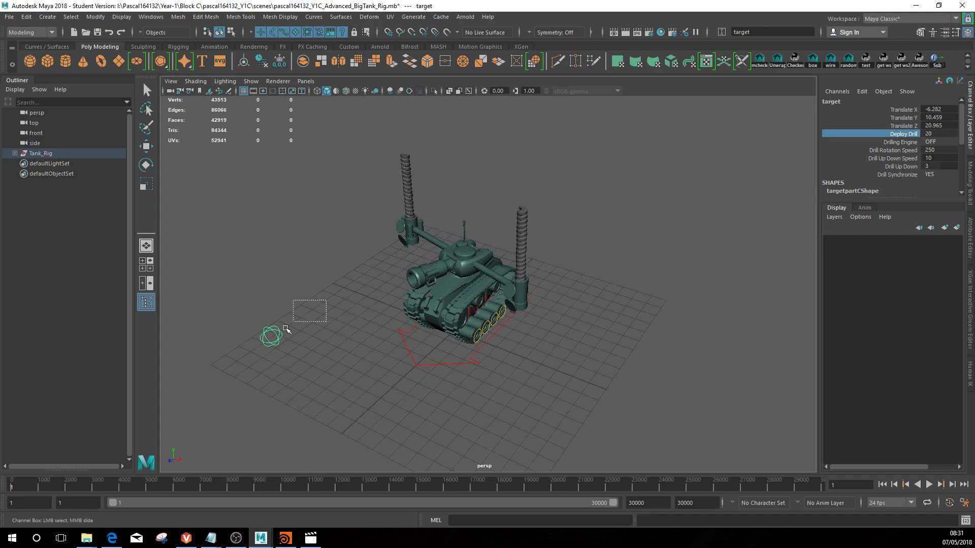
scroll(305, 353, down, 2)
scroll(333, 342, down, 2)
Move the target control in the horizontal plane to about X 0.325, Z 20.814
key(w)
alt+drag(575, 373, 517, 395)
drag(346, 367, 382, 389)
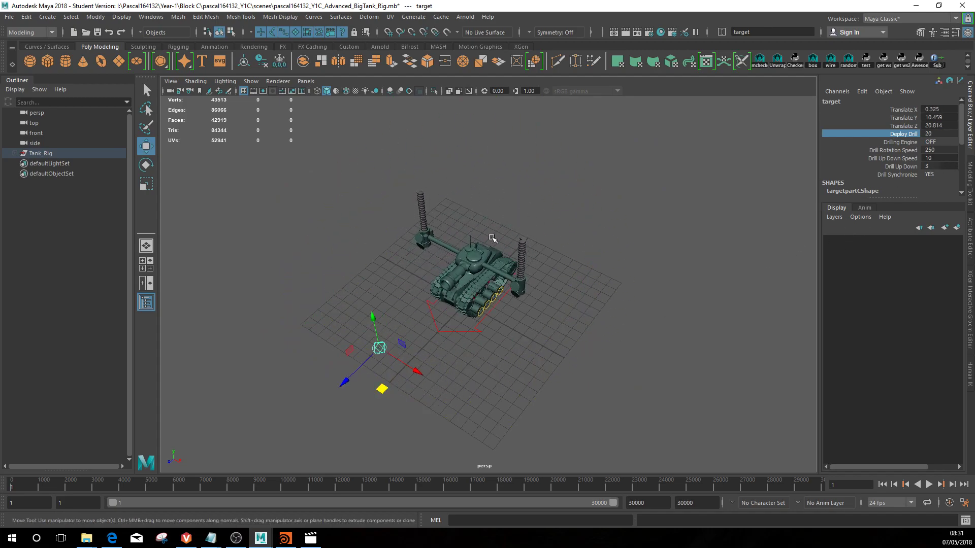
Set the target's Drilling Engine to ON and play the animation to watch the drills run
click(953, 144)
click(947, 160)
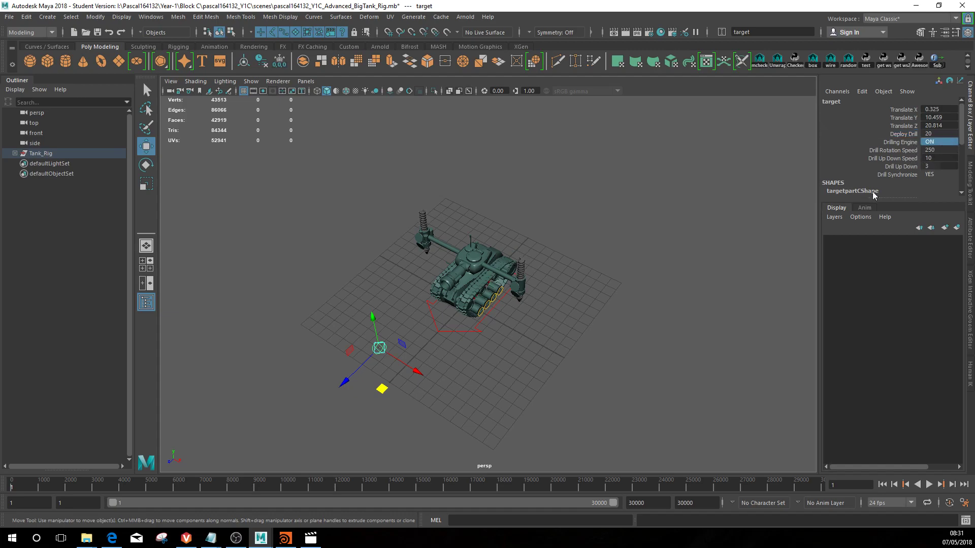
click(929, 484)
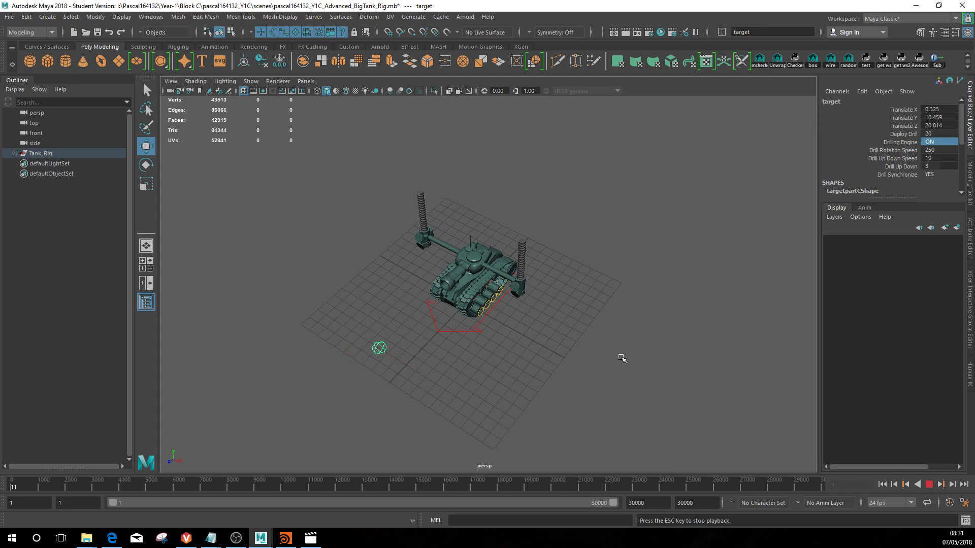
alt+drag(605, 342, 566, 320)
alt+drag(591, 281, 575, 243)
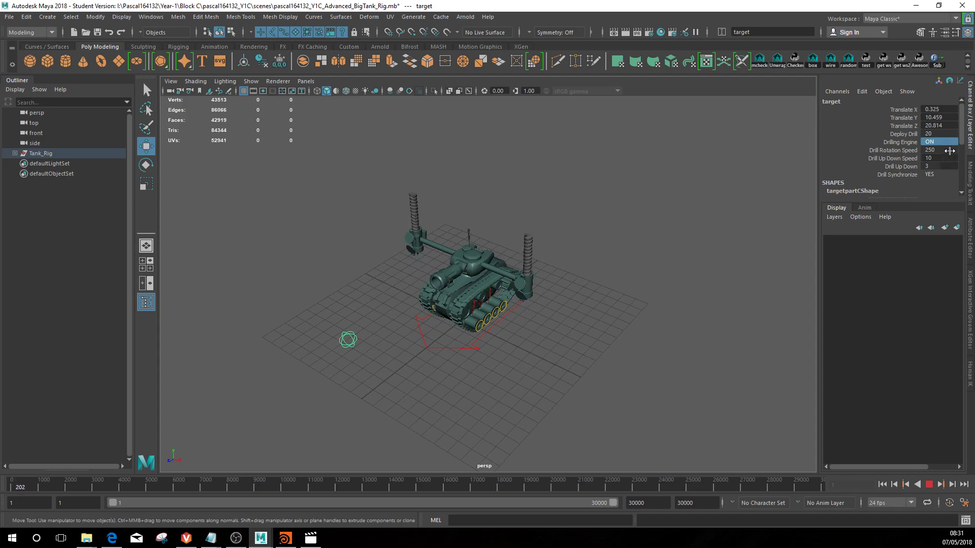
Set the target's Drill Up Down Speed to 0 while the animation plays
double_click(949, 150)
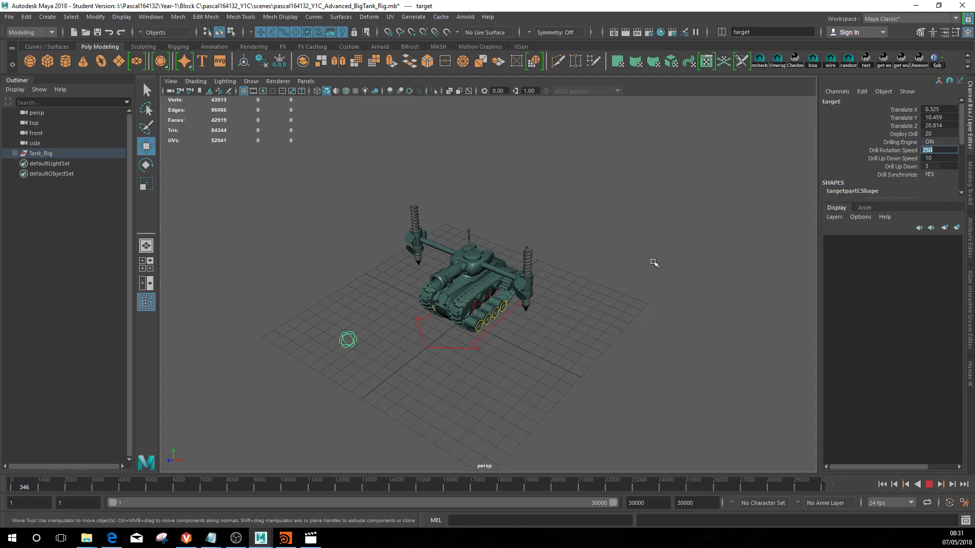
scroll(609, 311, up, 3)
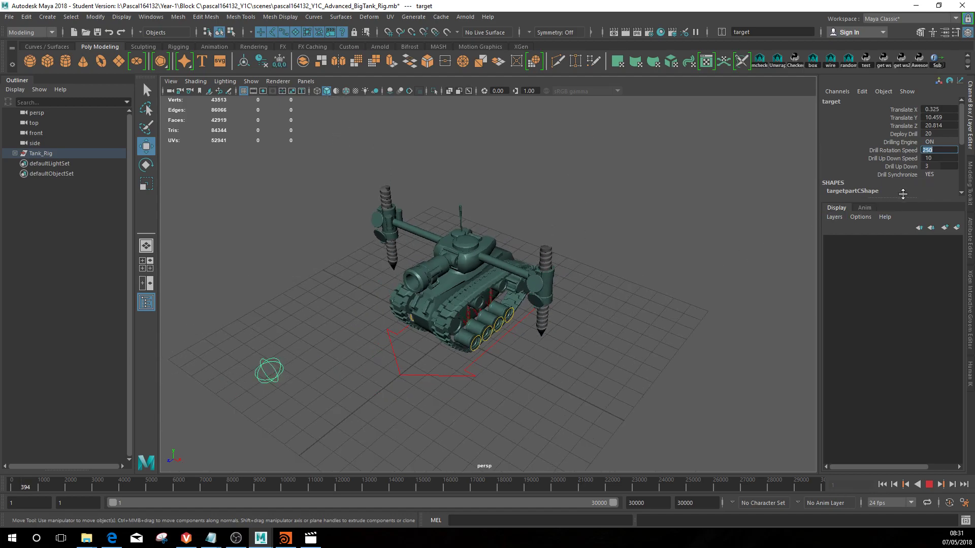
click(940, 157)
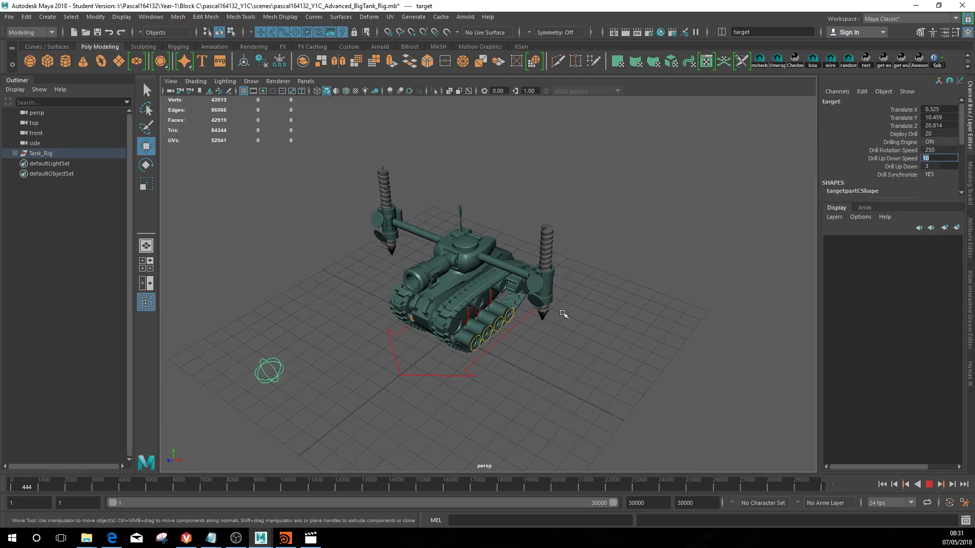
text(0)
key(Return)
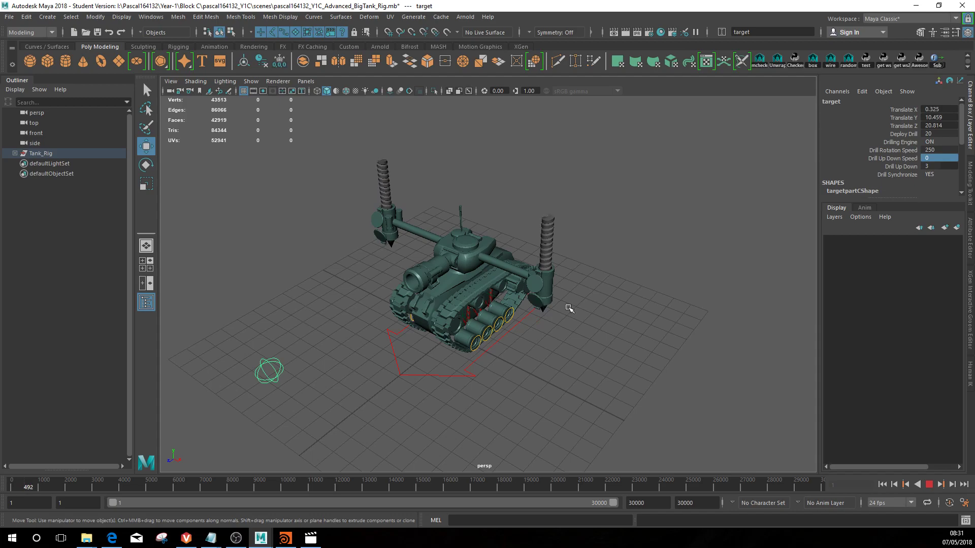
Restore the target's Drill Up Down Speed to 10
click(949, 160)
text(10)
key(Return)
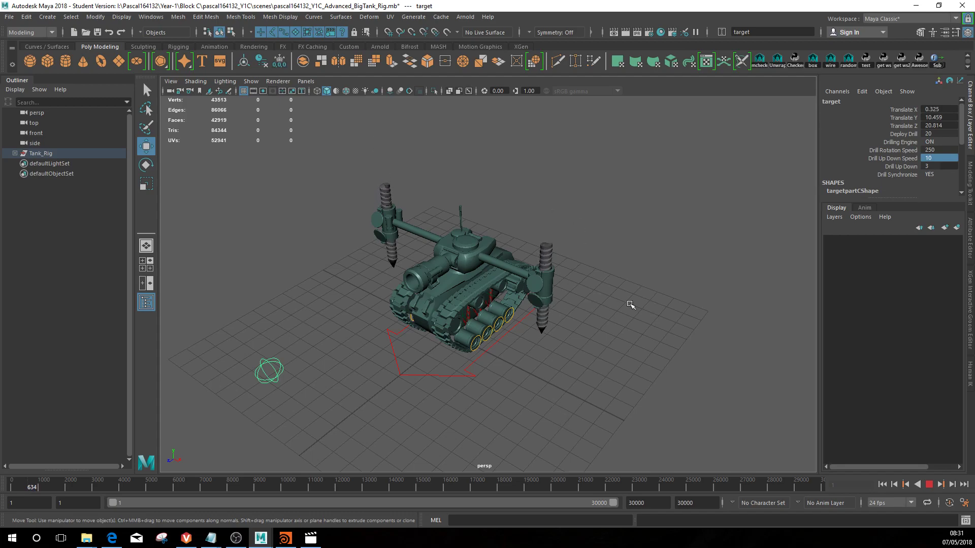
Set the target's Drill Up Down to 0 and then to 1 to compare the drills' vertical travel
click(938, 166)
text(5)
key(Return)
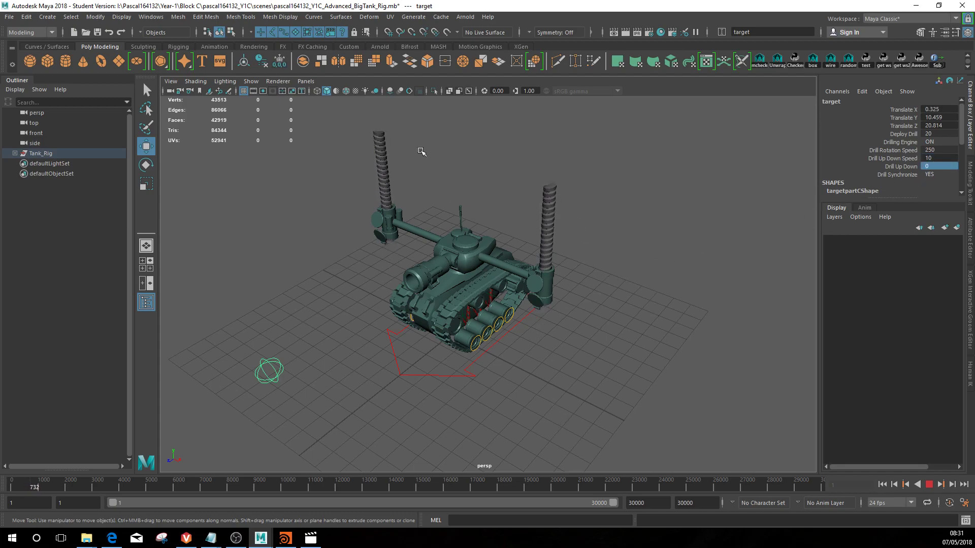
click(951, 166)
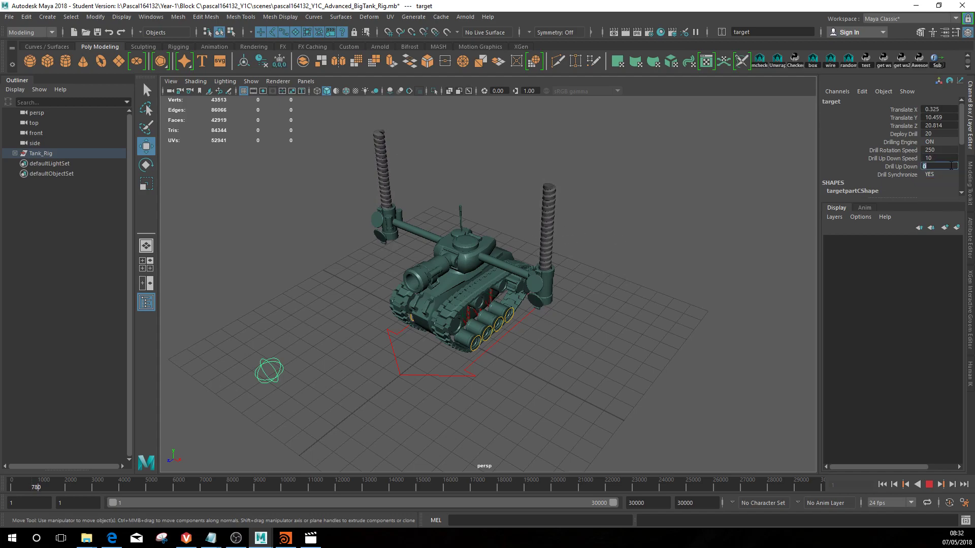
text(1)
key(Return)
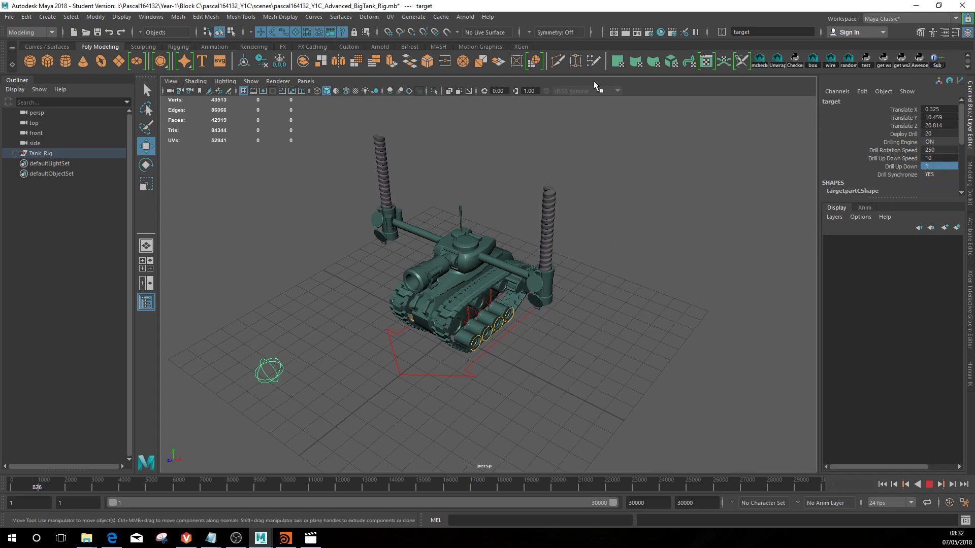
Raise the target's Drill Up Down value to 5.83 to lengthen the drills' stroke
click(938, 165)
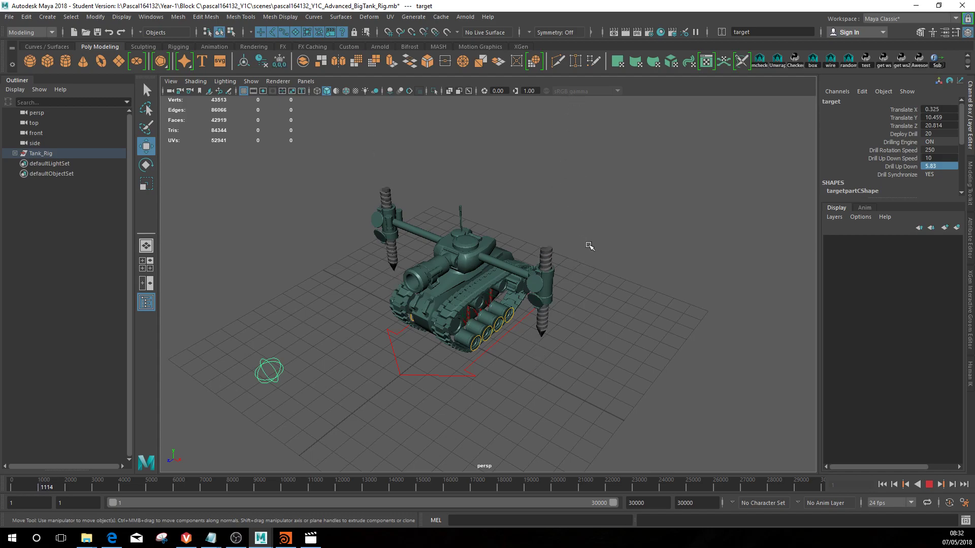
alt+drag(639, 325, 710, 380)
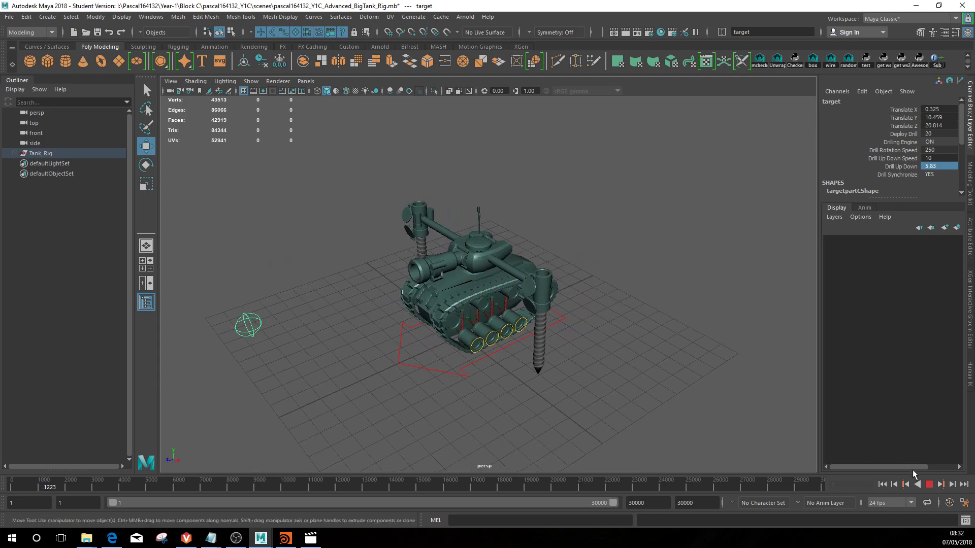
Set the target's Drill Synchronize to NO and watch the two drills run
click(938, 174)
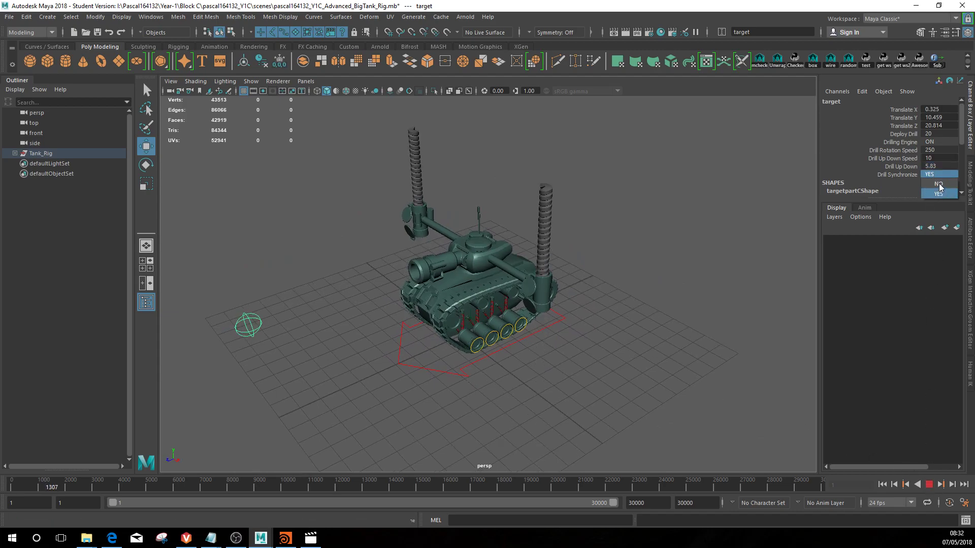
click(939, 184)
alt+drag(704, 280, 625, 300)
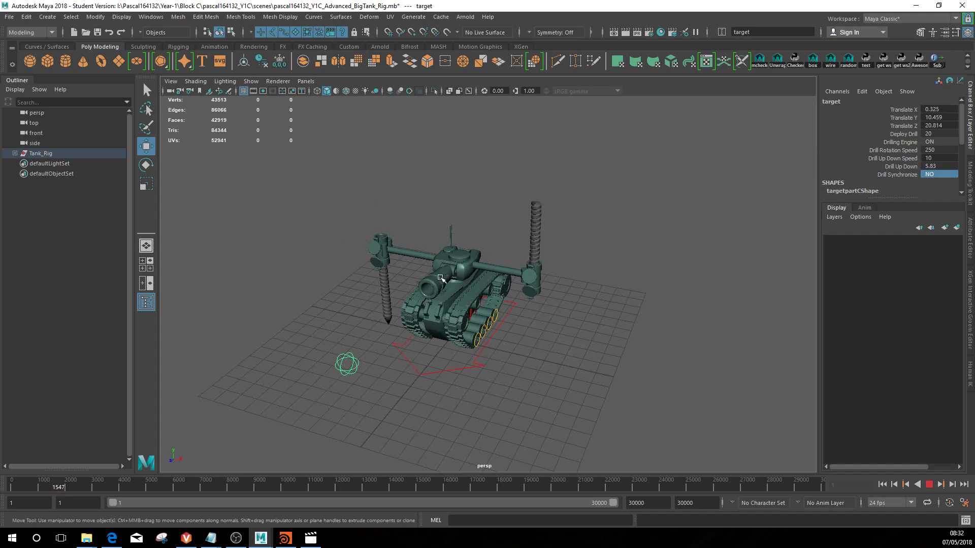
Set the target's Drill Synchronize back to YES and stop the animation playback
click(938, 174)
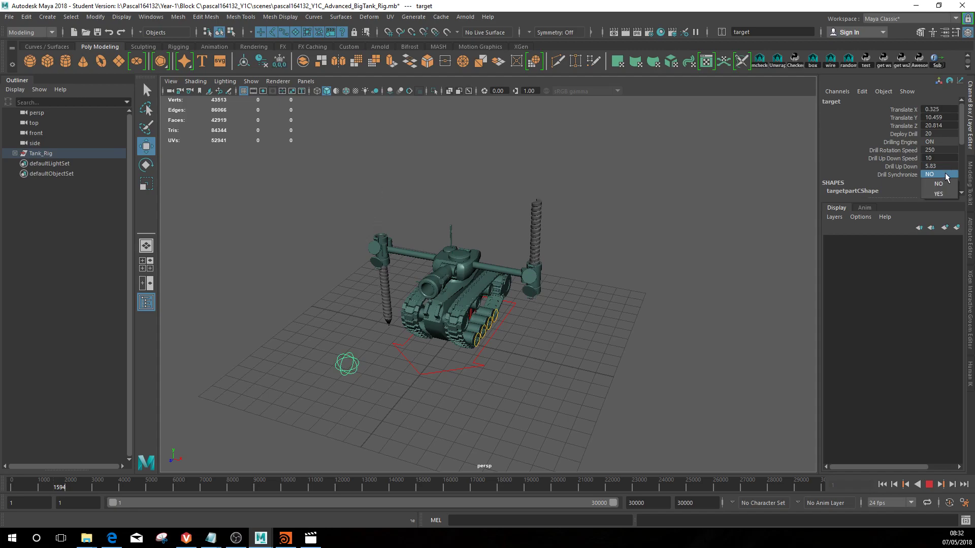
click(939, 194)
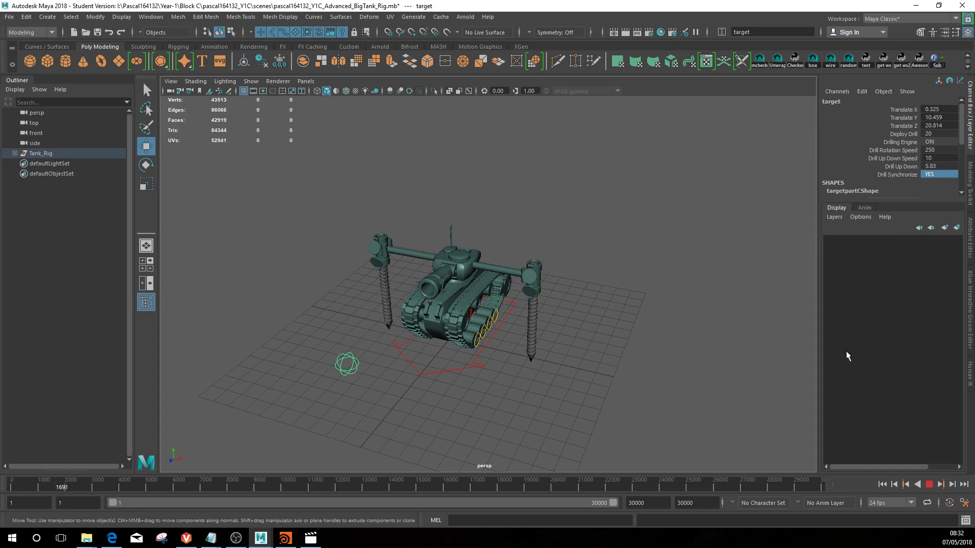
click(929, 484)
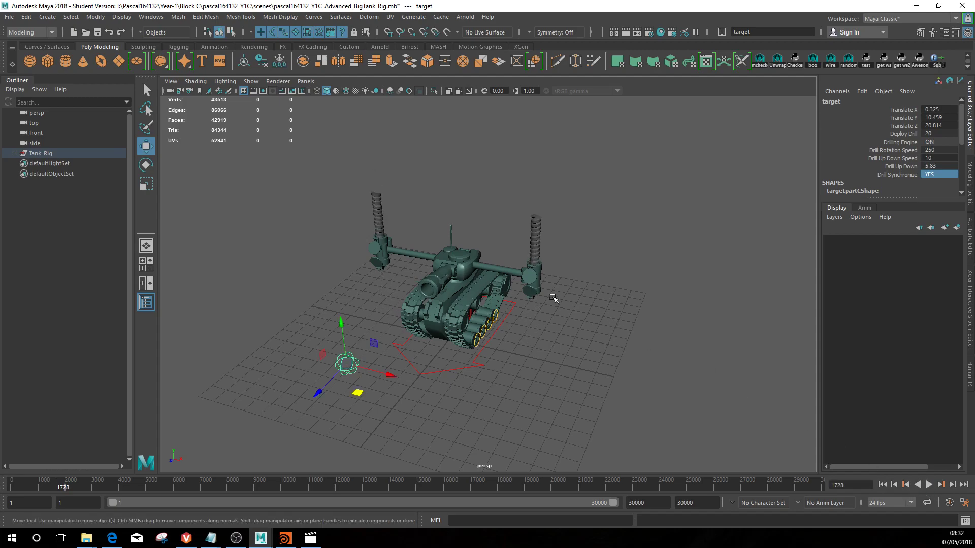
Rotate the left drill holder about its X axis until the drill lies nearly horizontal, and play the animation briefly
click(537, 274)
alt+drag(586, 334, 508, 329)
click(539, 339)
click(524, 295)
key(e)
drag(512, 278, 674, 339)
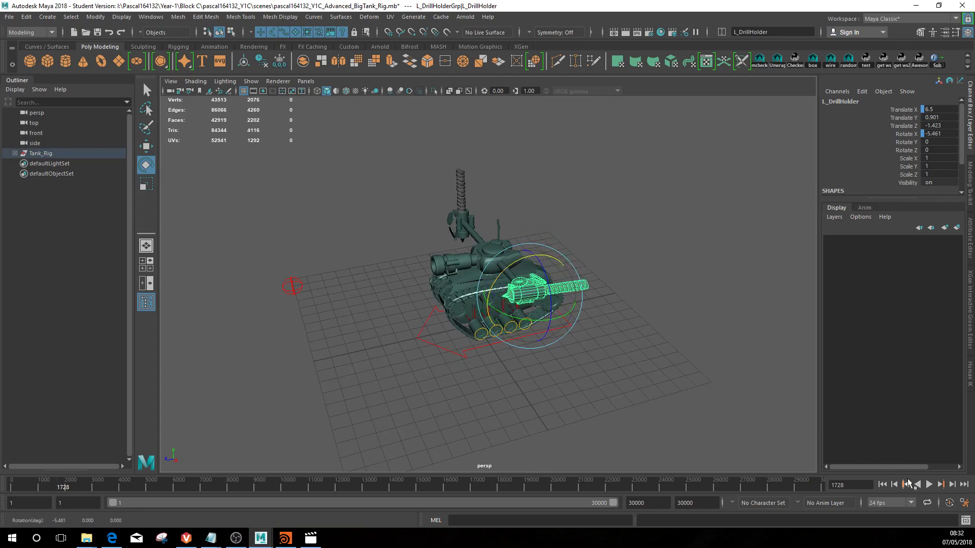
click(928, 485)
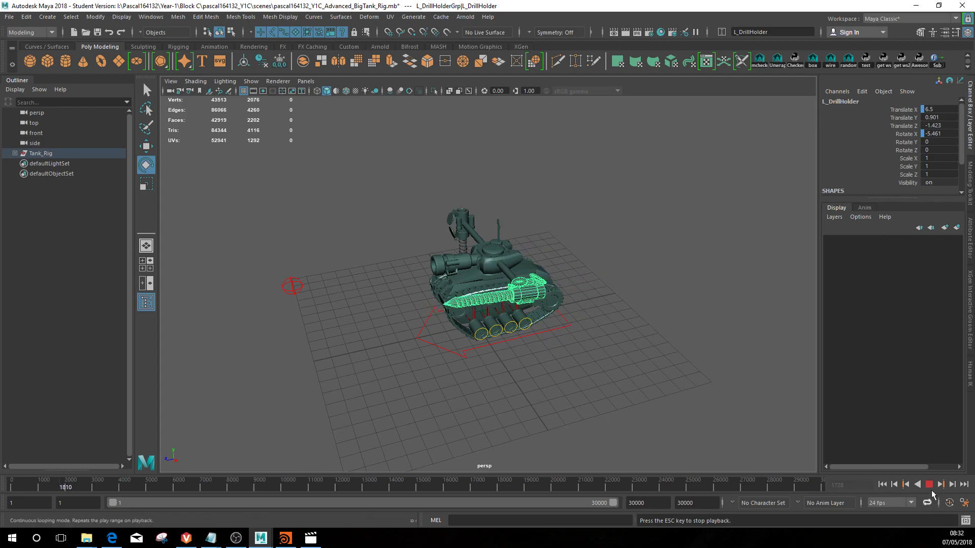
click(929, 484)
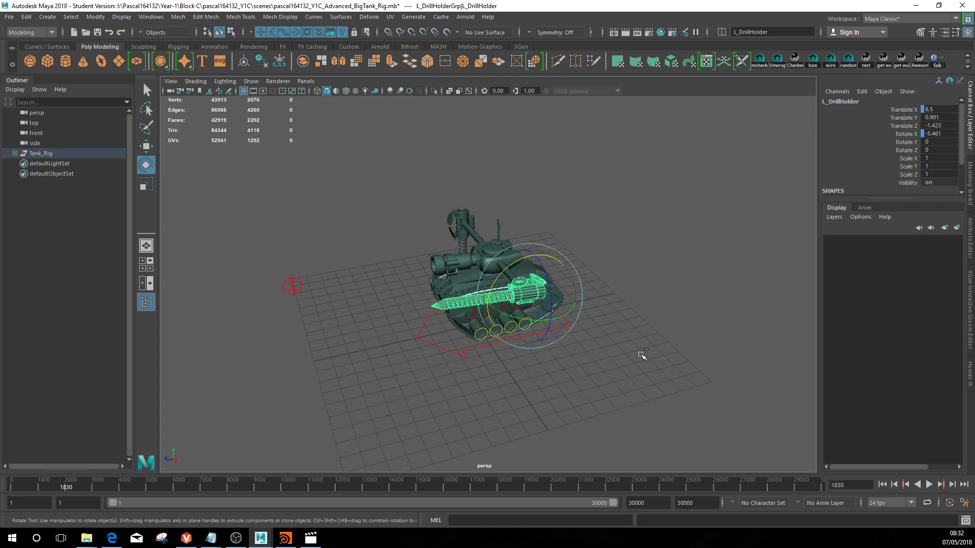
Undo the left drill holder's rotation and clear the selection
key(ctrl+z)
key(ctrl+z)
click(586, 352)
Select the target control and retract both drills by lowering Deploy Drill to 0
click(292, 286)
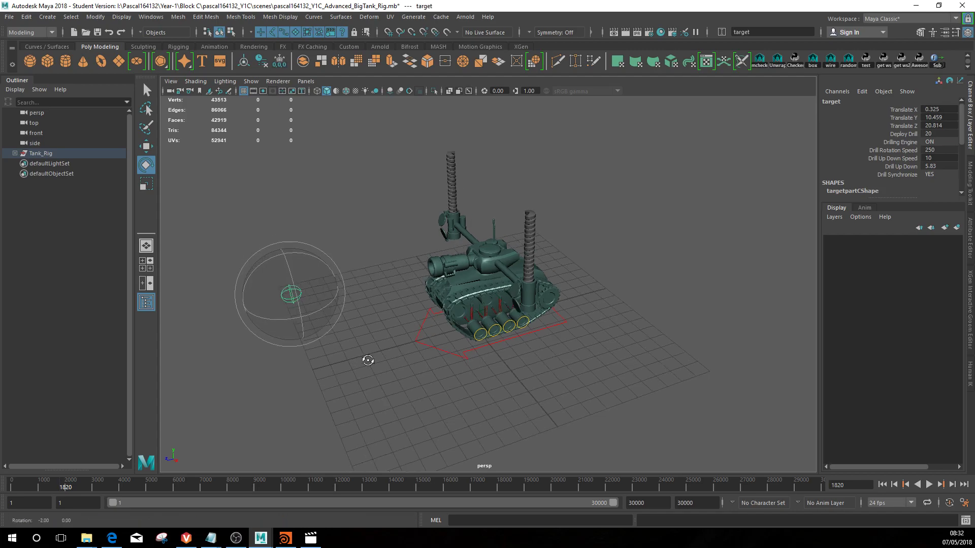
click(894, 135)
middle_drag(776, 379, 661, 365)
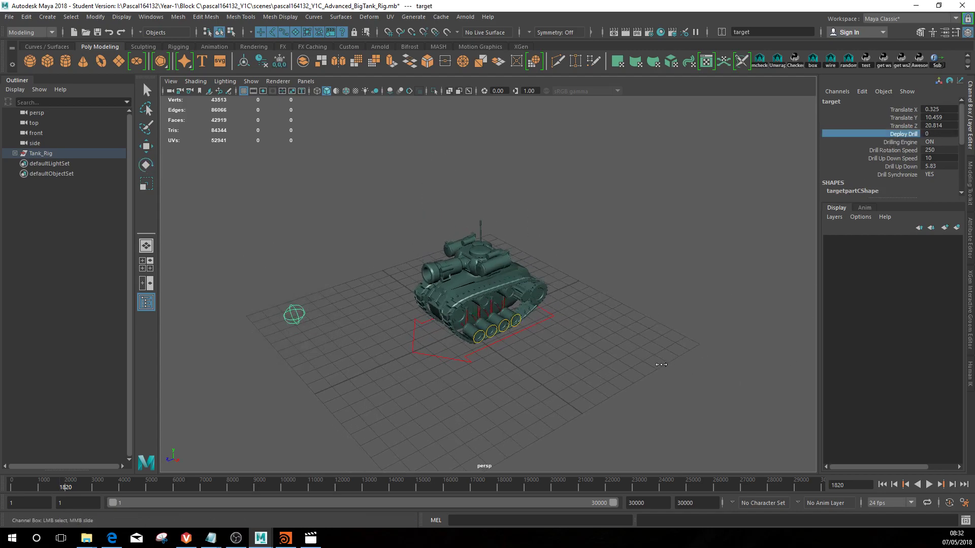
click(605, 334)
Create a polygon plane under the tank and scale it uniformly to about 122.883 as a large ground
alt+drag(615, 337, 592, 336)
alt+middle_drag(593, 336, 634, 407)
alt+drag(634, 407, 618, 387)
alt+middle_drag(617, 387, 533, 374)
scroll(533, 374, down, 2)
alt+drag(533, 374, 552, 375)
alt+middle_drag(552, 376, 554, 384)
alt+drag(578, 387, 539, 381)
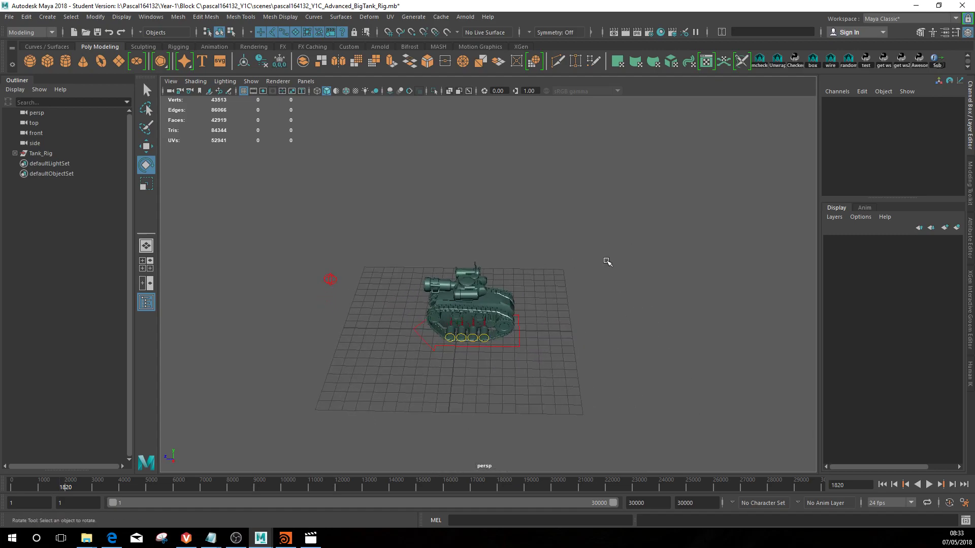
click(118, 61)
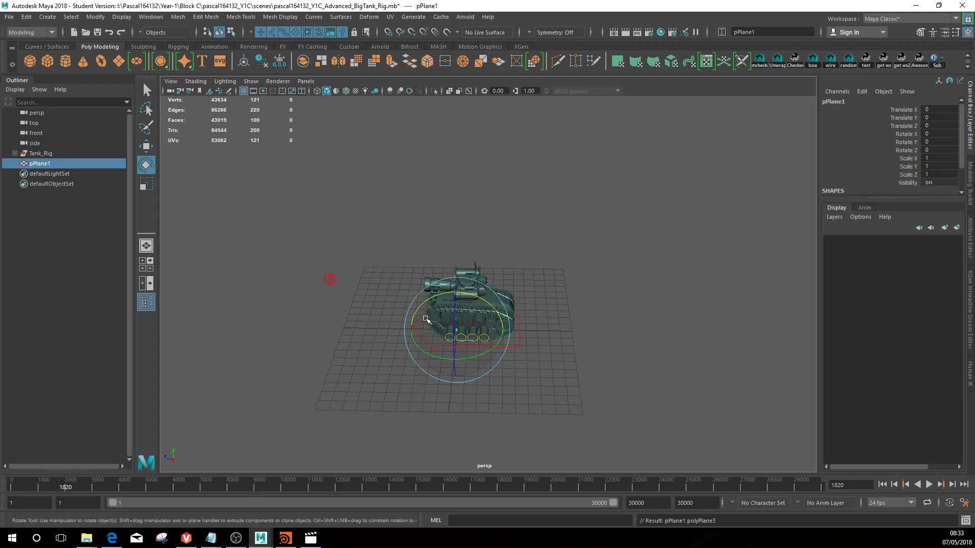
key(r)
drag(463, 335, 680, 335)
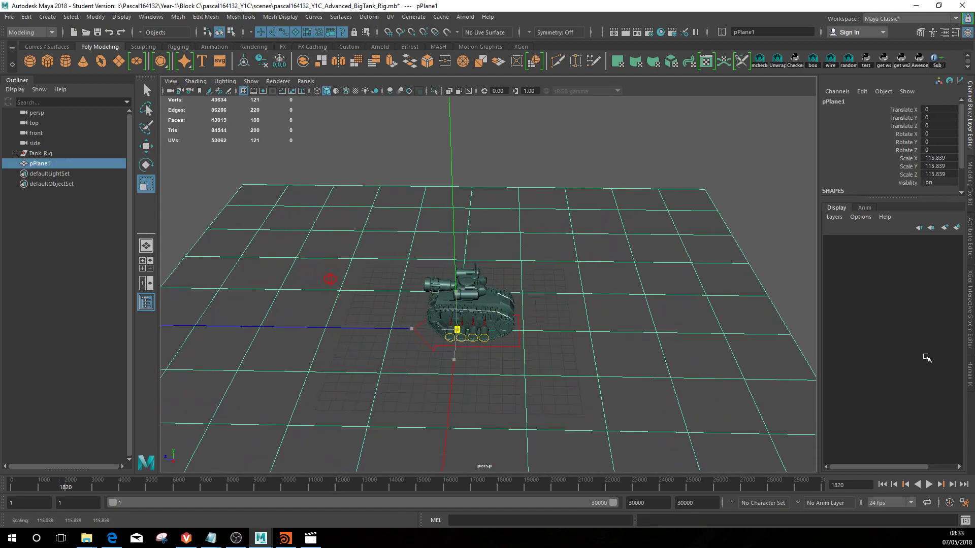
Set the ground plane's Subdivisions Width and Subdivisions Height to 50
alt+middle_drag(680, 372, 608, 321)
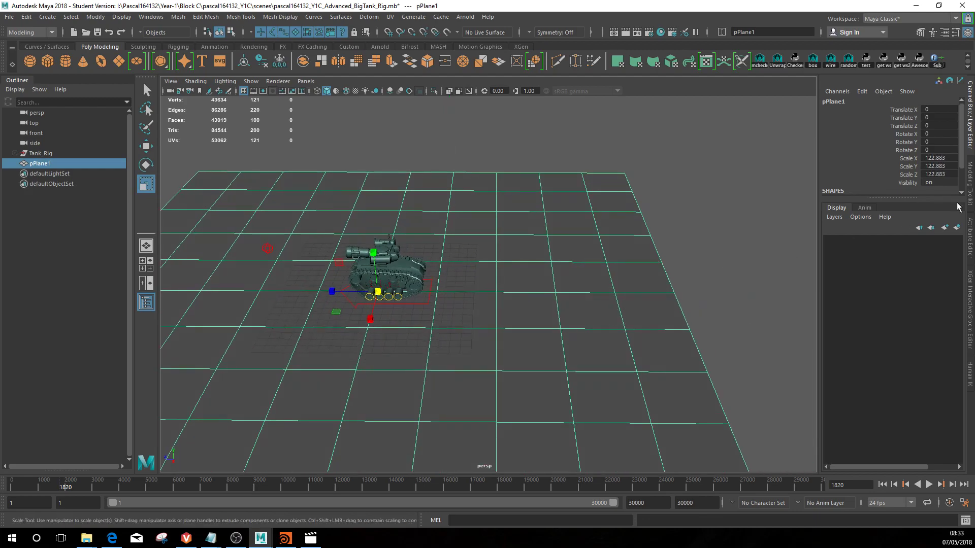
scroll(877, 180, down, 1)
click(856, 192)
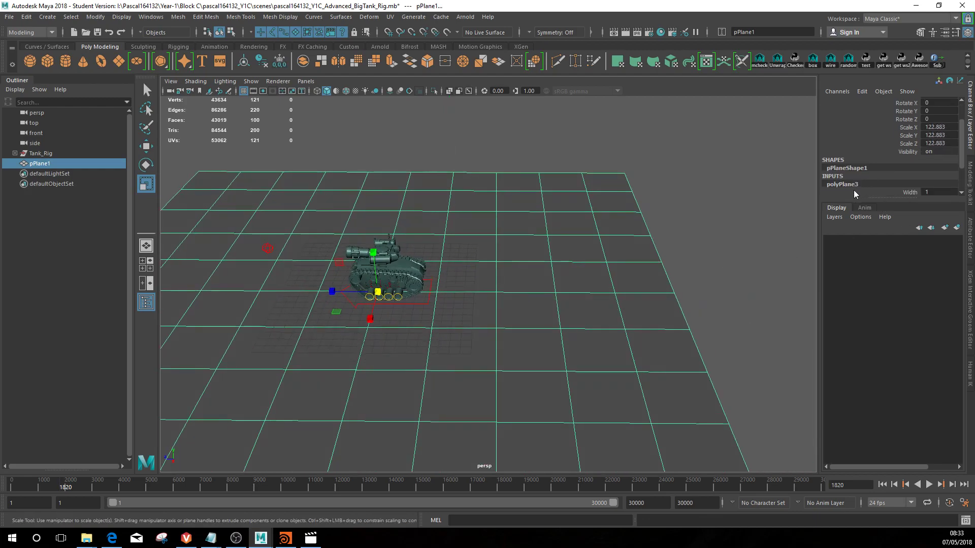
scroll(928, 184, down, 1)
scroll(938, 186, down, 1)
click(939, 175)
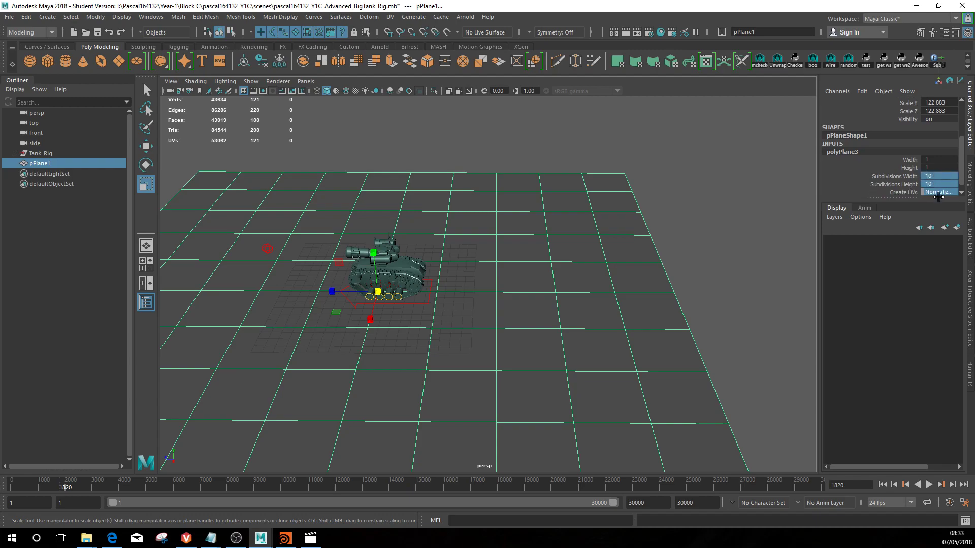
click(941, 175)
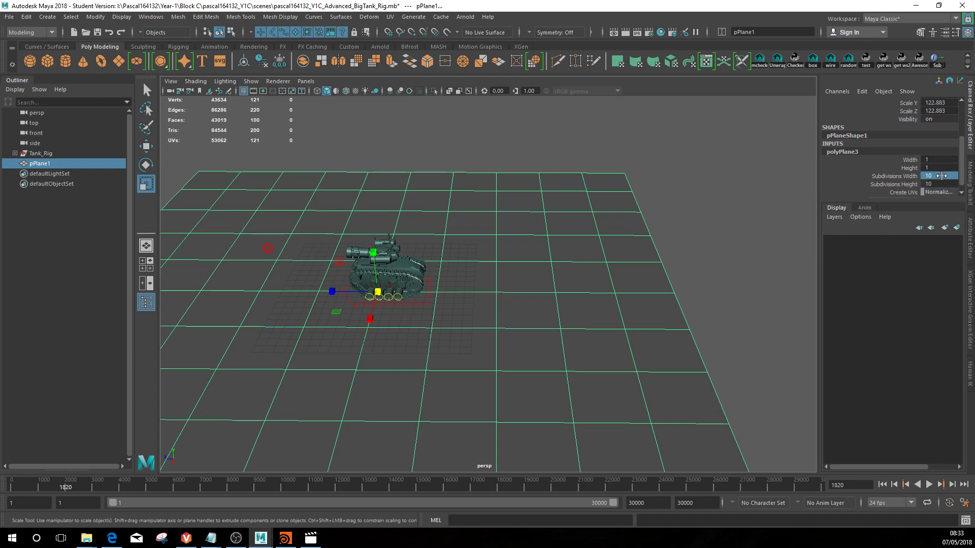
click(940, 181)
text(50)
key(Return)
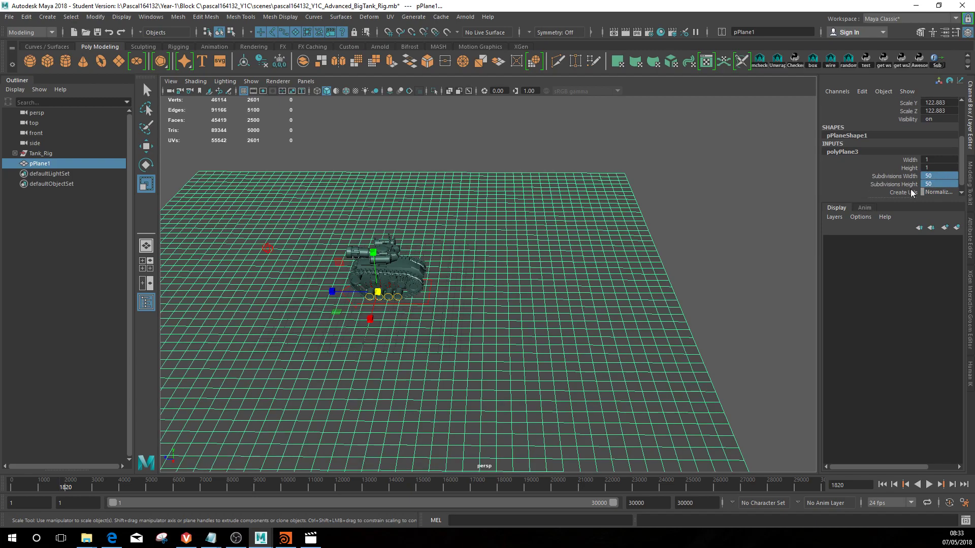
click(500, 109)
Select the ground plane, add the rear left wheel control to the selection, and apply a Geometry constraint
scroll(419, 345, up, 2)
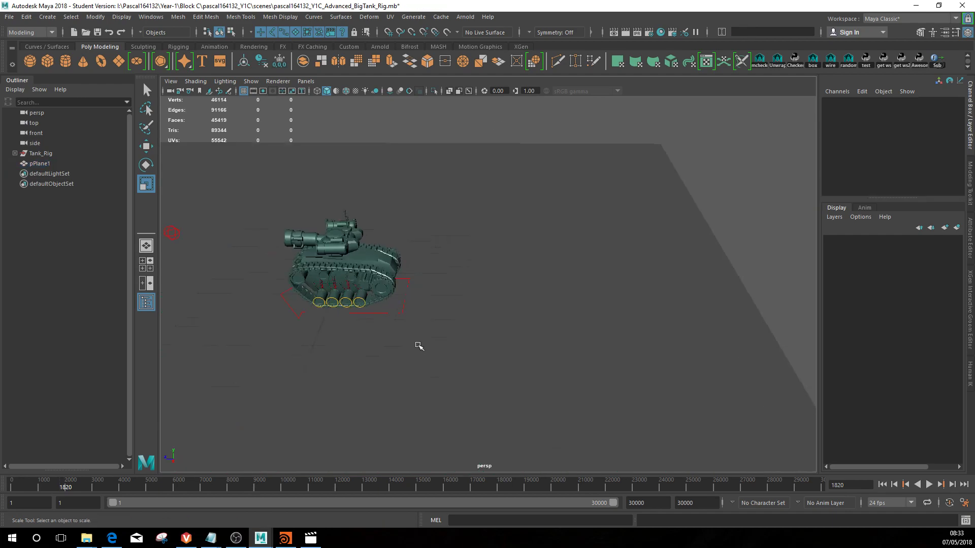
alt+drag(419, 346, 443, 326)
scroll(425, 333, up, 2)
alt+middle_drag(393, 340, 561, 352)
scroll(476, 364, up, 2)
alt+drag(456, 374, 479, 377)
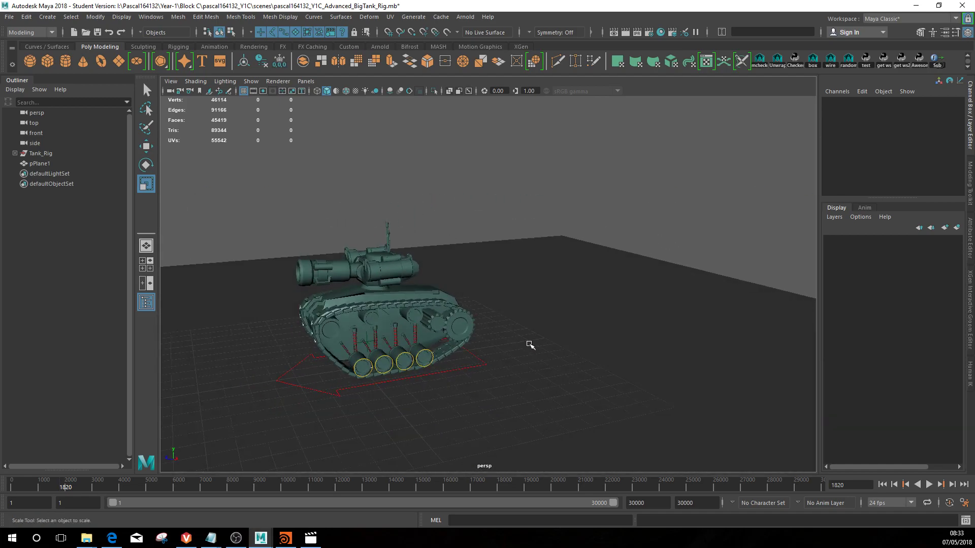
alt+drag(535, 337, 537, 340)
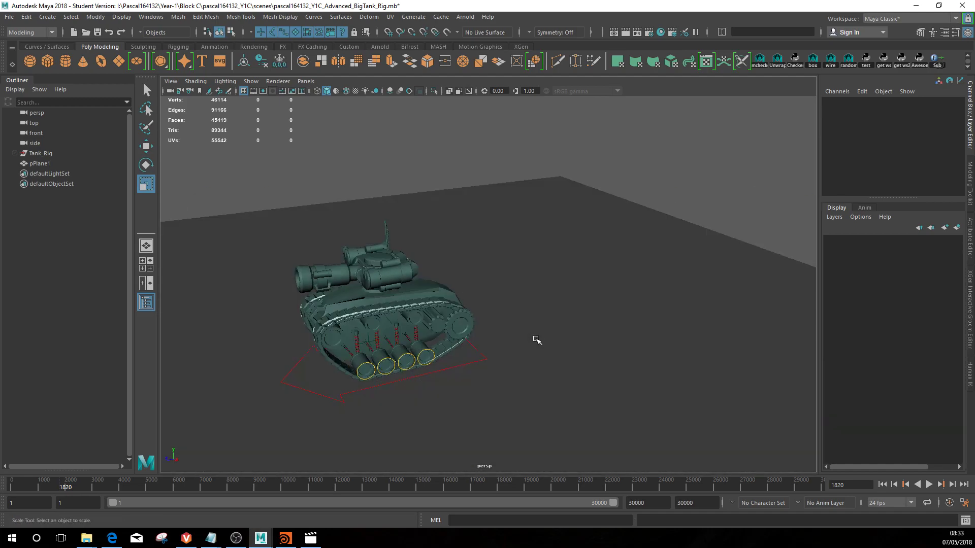
click(598, 272)
scroll(548, 350, up, 3)
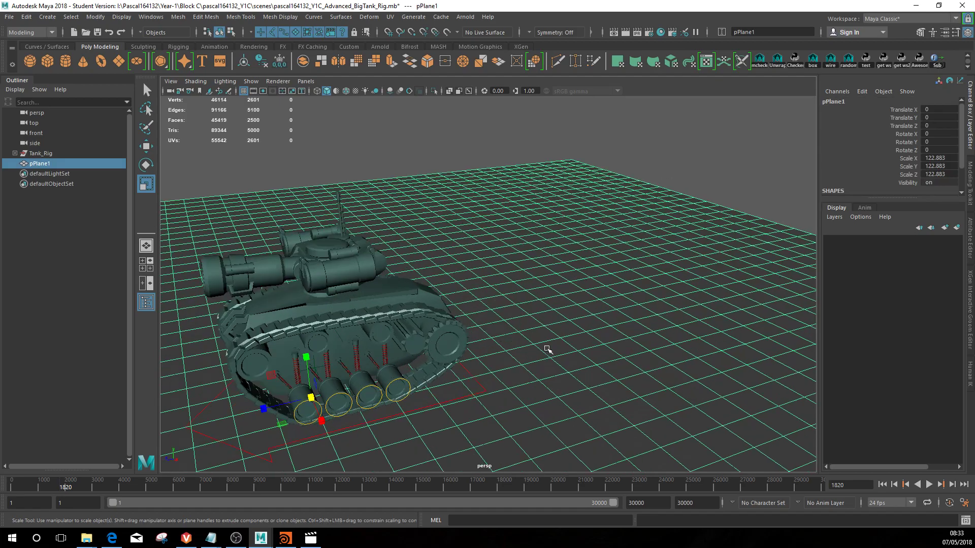
key(q)
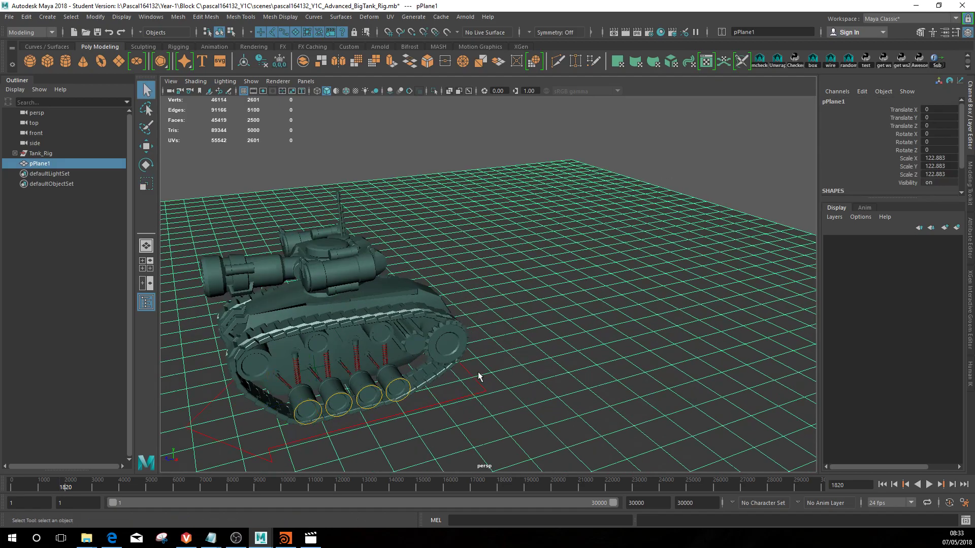
shift+click(407, 380)
key(ctrl+z)
shift+click(407, 381)
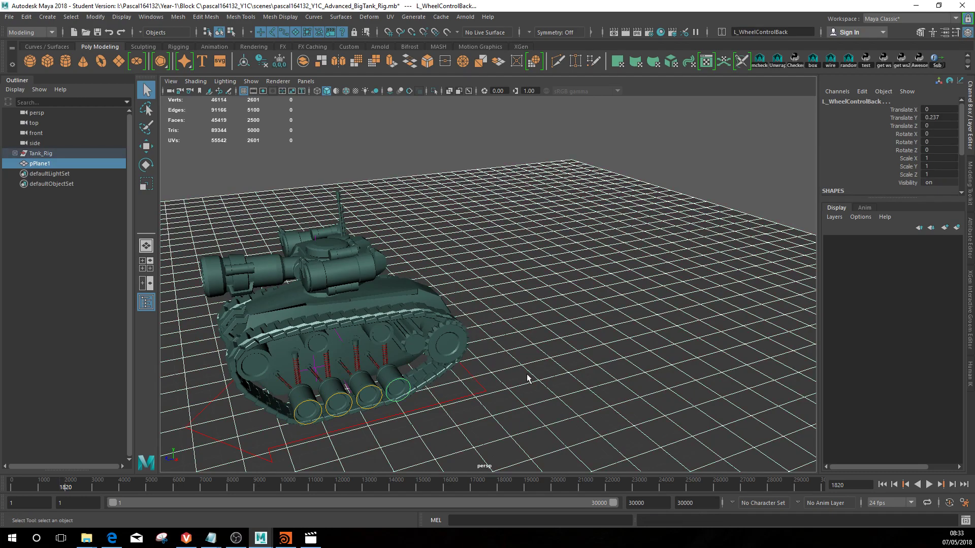
key(space)
drag(662, 311, 680, 440)
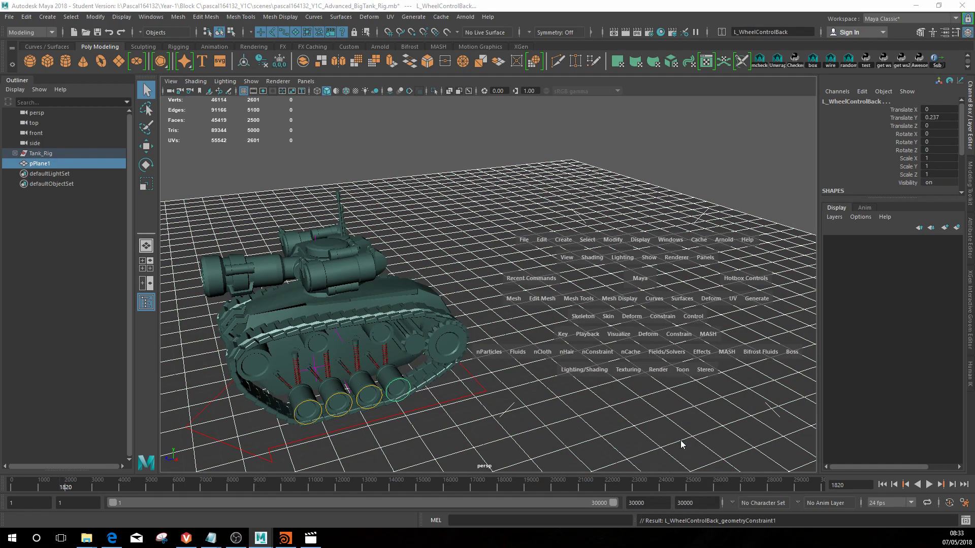
Apply a Geometry constraint from the ground plane to the left back-mid wheel control
alt+drag(499, 328, 501, 372)
click(720, 218)
drag(720, 219, 673, 301)
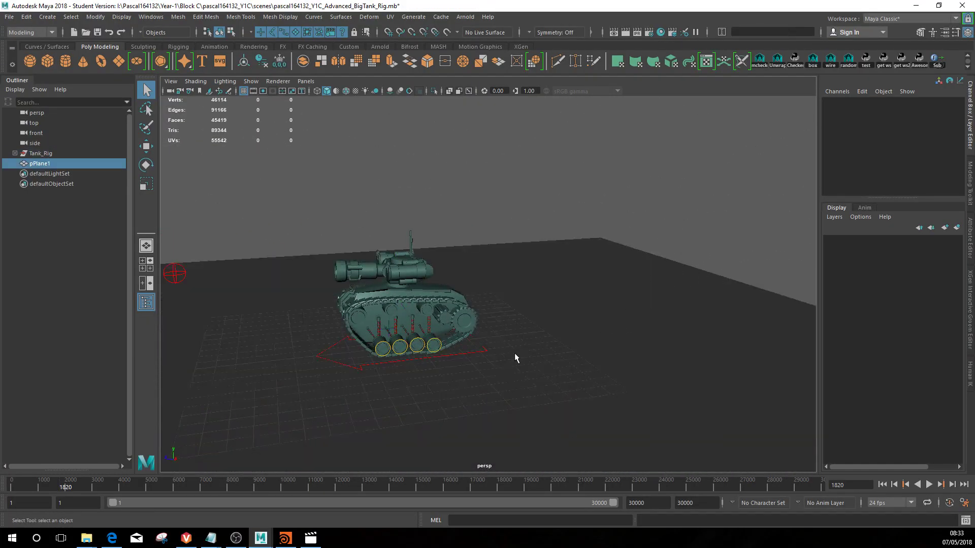
scroll(507, 355, up, 4)
scroll(389, 366, up, 2)
alt+middle_drag(459, 379, 585, 322)
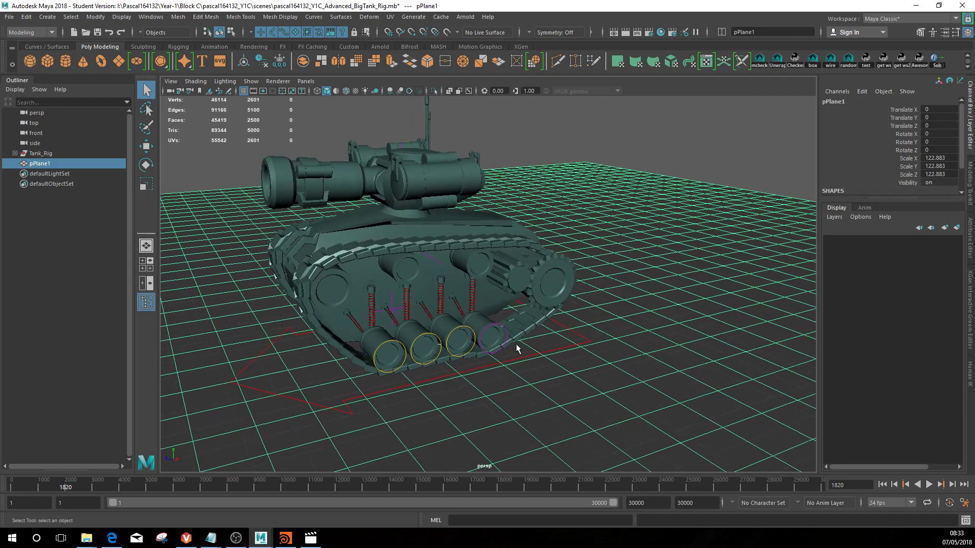
click(464, 327)
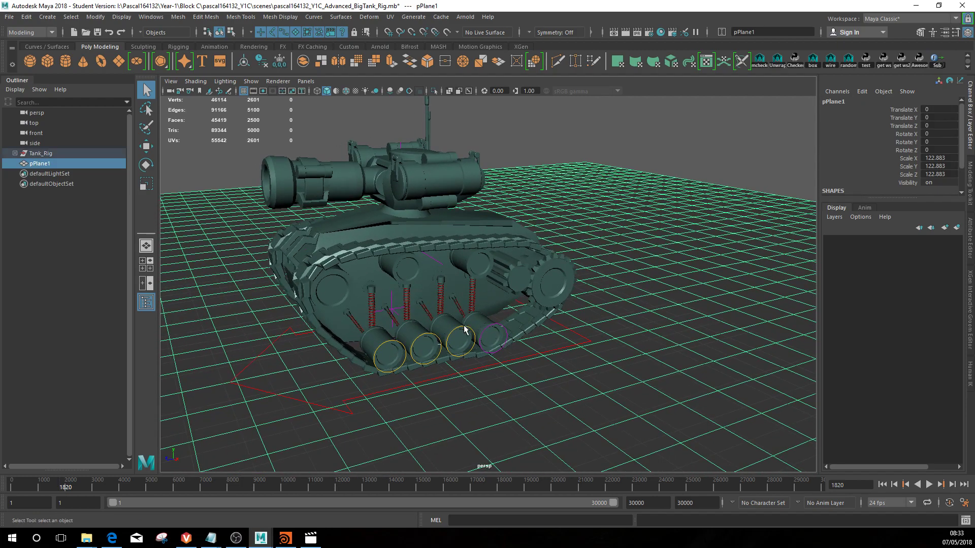
Geometry-constrain the left front-mid and left front wheel controls to the ground plane, and clear the selection
click(548, 339)
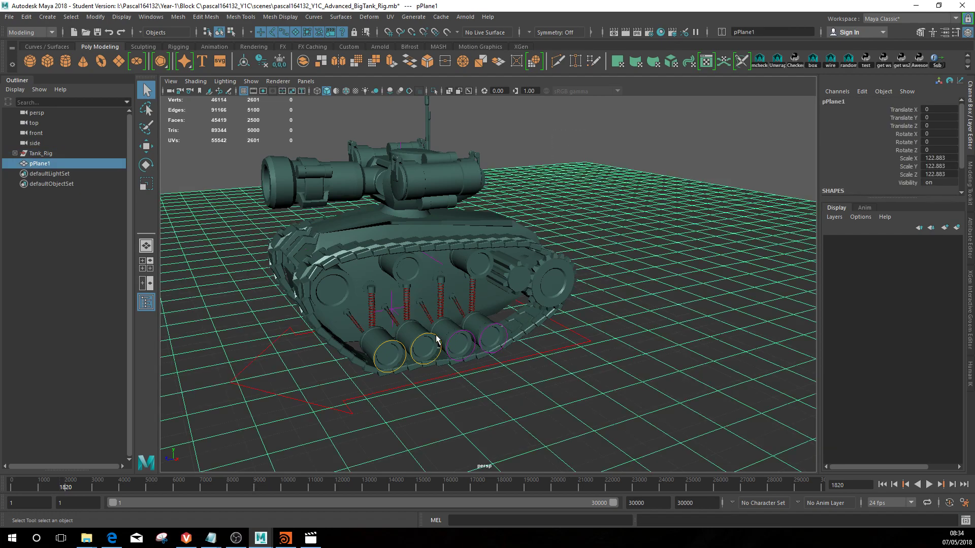
click(437, 339)
click(551, 351)
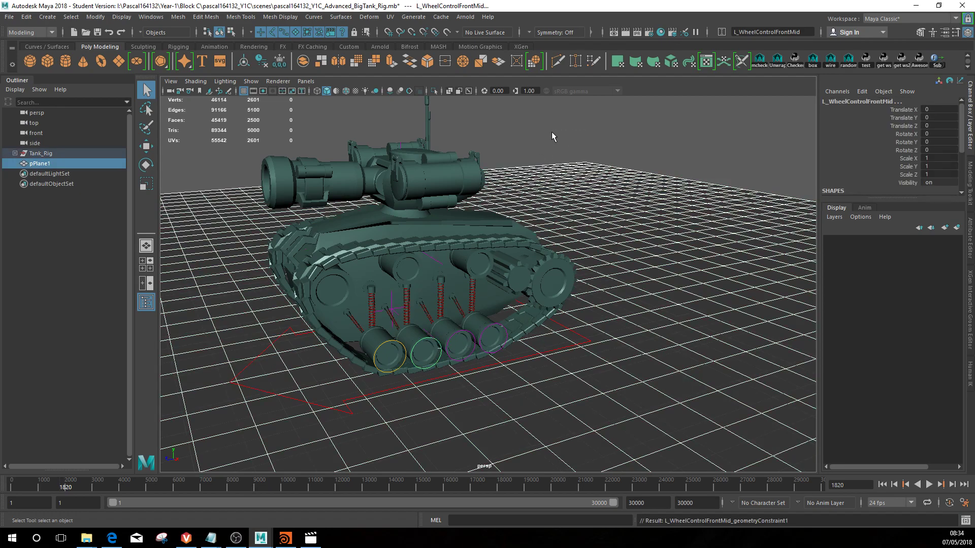
click(396, 336)
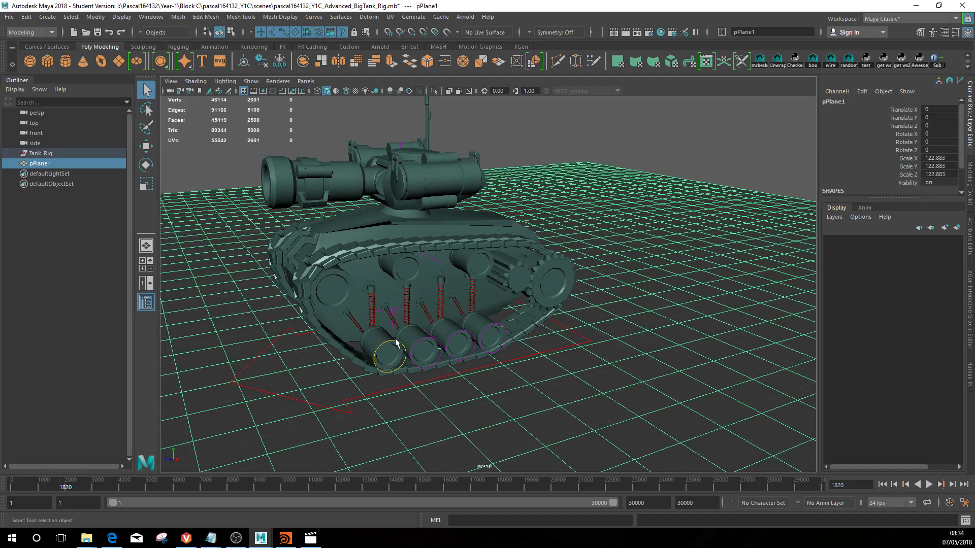
click(518, 122)
click(553, 245)
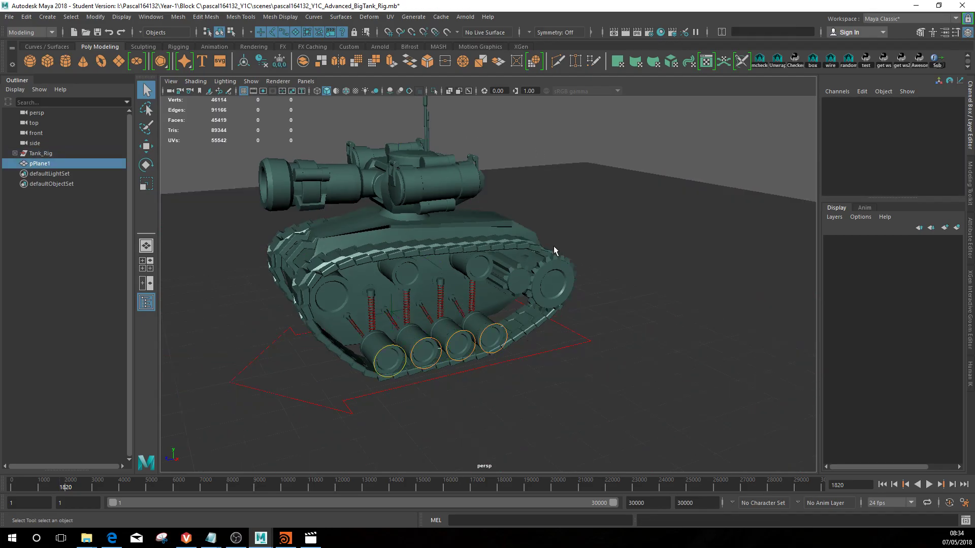
Apply a Geometry constraint from the ground plane to the front wheel control on the tank's right side
alt+right_drag(553, 245, 387, 292)
alt+drag(387, 291, 571, 290)
alt+right_drag(570, 290, 609, 343)
alt+middle_drag(609, 343, 473, 340)
alt+drag(472, 341, 526, 381)
click(518, 384)
alt+right_drag(553, 366, 396, 133)
click(335, 103)
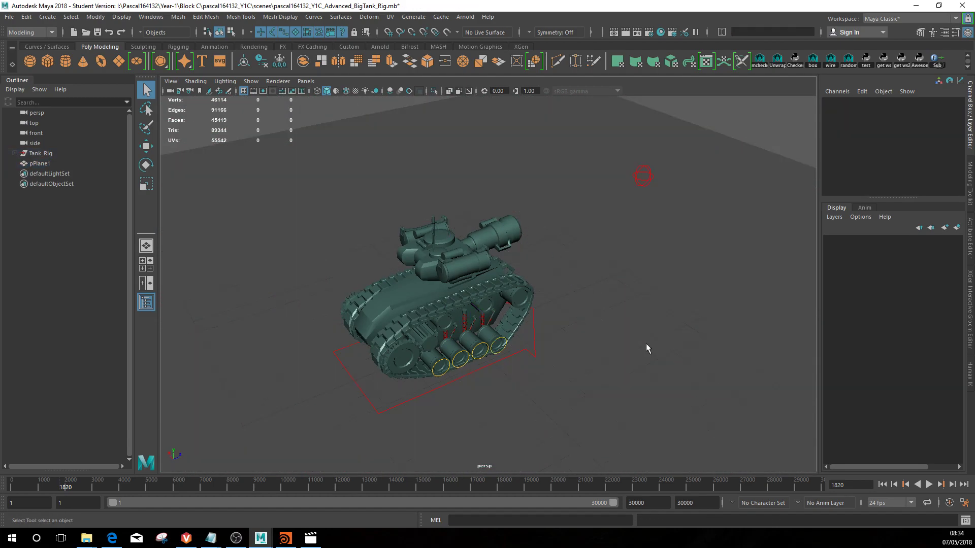
Constrain the right front-mid wheel control to the ground plane with a Geometry constraint and deselect everything
click(645, 343)
alt+right_drag(460, 324, 498, 377)
shift+click(482, 374)
key(g)
scroll(500, 350, down, 4)
click(712, 133)
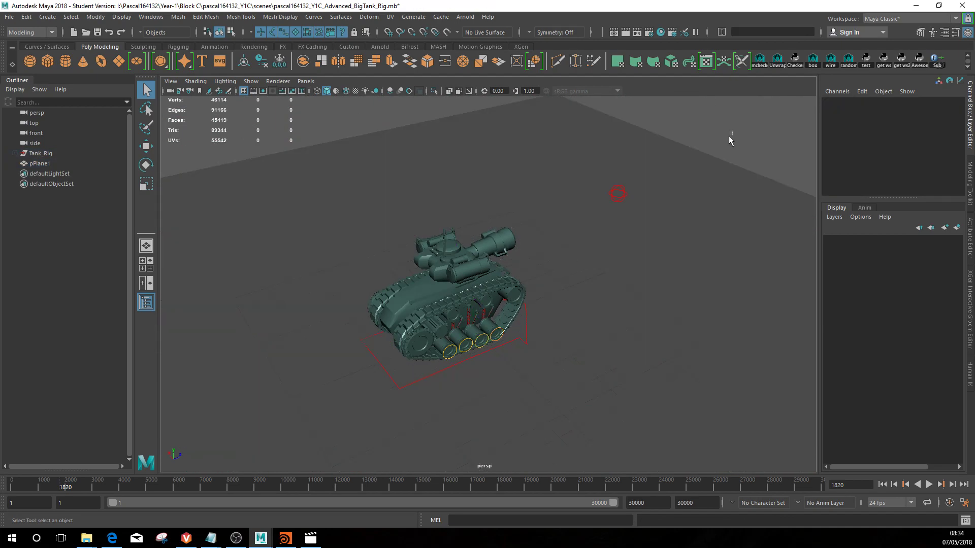
Add the right back-mid wheel control, not the wheel mesh, to the selected ground plane and apply a Geometry constraint
click(480, 431)
scroll(480, 431, up, 4)
click(461, 368)
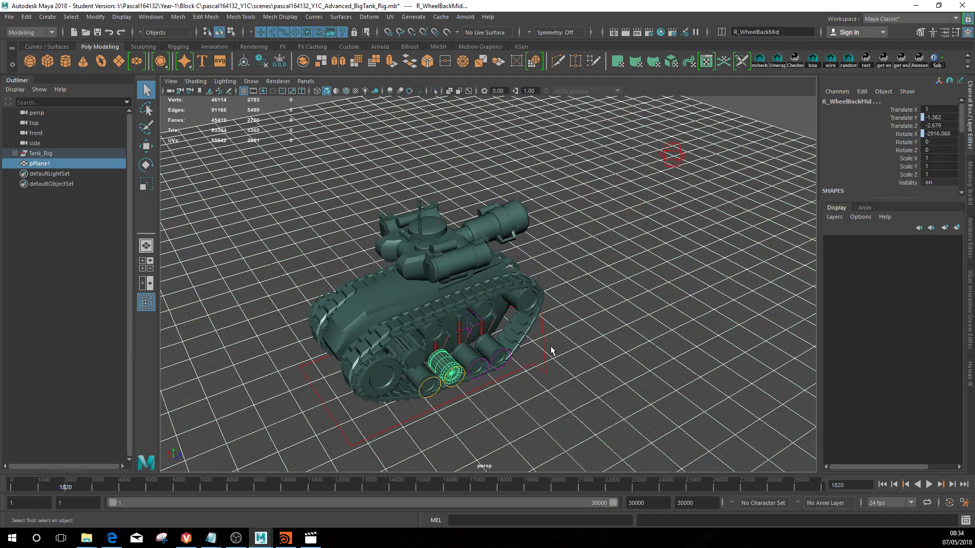
key(ctrl+z)
shift+click(459, 367)
key(ctrl+z)
shift+click(463, 371)
key(g)
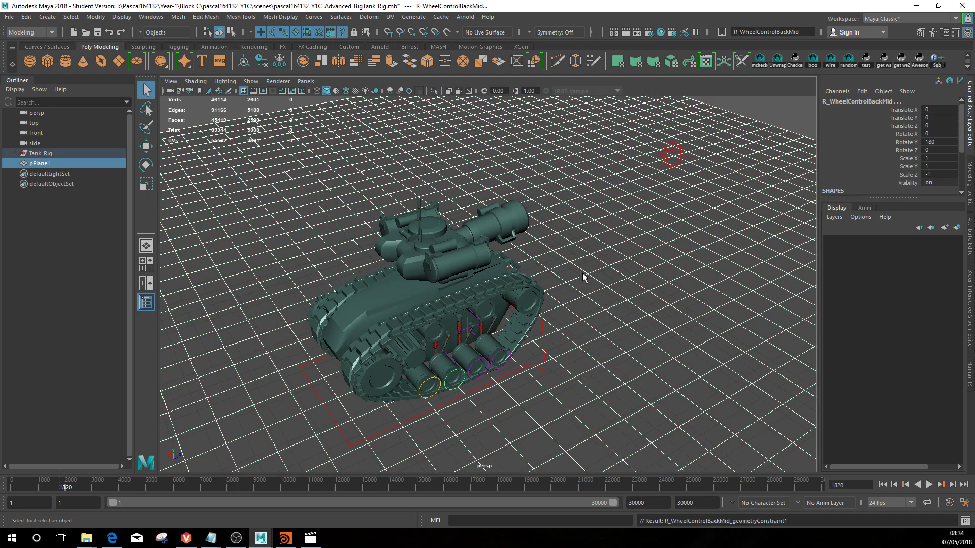
Geometry-constrain the last right wheel control, at the back, to the ground plane
scroll(583, 276, down, 4)
click(705, 134)
drag(744, 159, 708, 234)
scroll(562, 320, up, 5)
alt+drag(561, 358, 558, 319)
scroll(558, 318, up, 4)
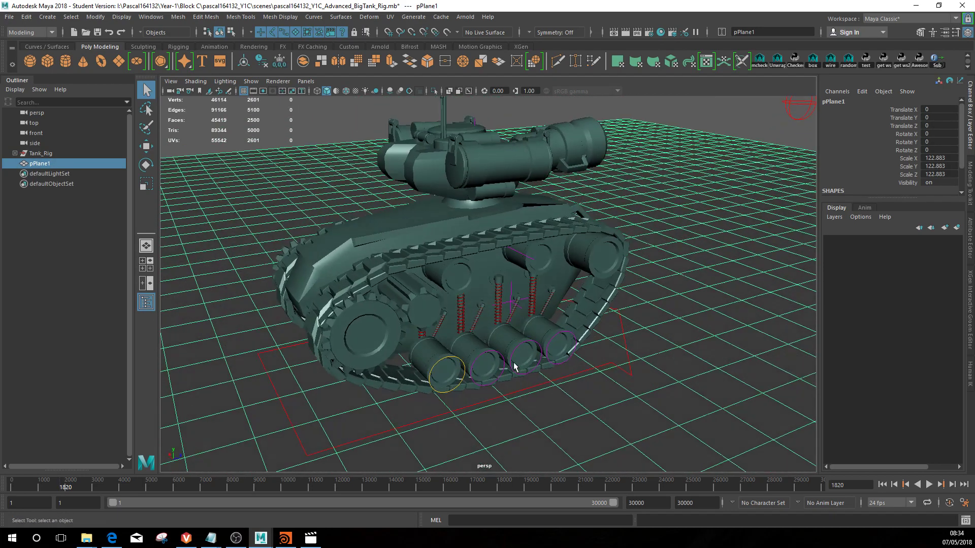
shift+click(454, 355)
key(g)
scroll(586, 326, down, 4)
Try moving the right front wheel mesh, undo the move, and clear the selection
click(530, 319)
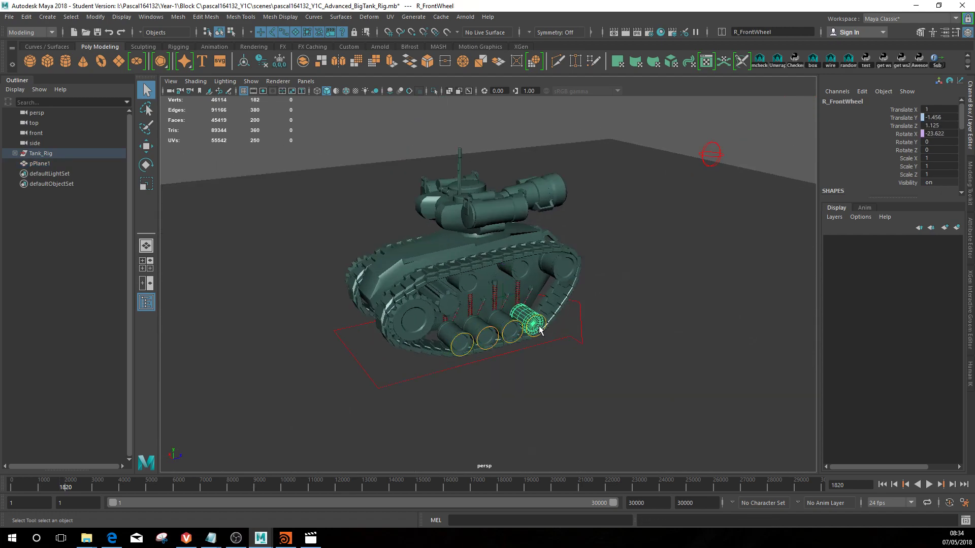
scroll(528, 323, up, 3)
key(e)
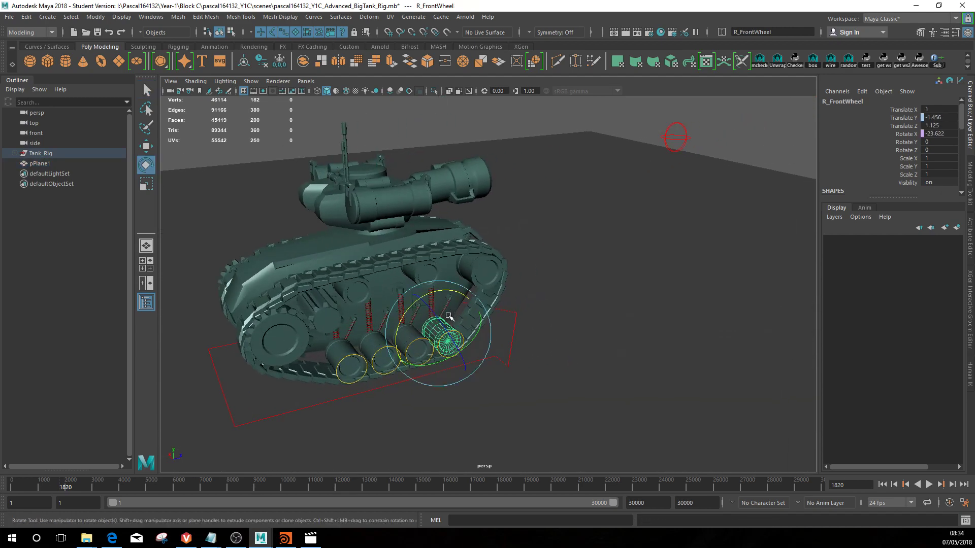
key(w)
mouse_move(439, 315)
mouse_down()
mouse_move(407, 324)
mouse_move(436, 306)
mouse_move(431, 276)
mouse_move(432, 303)
mouse_up()
key(ctrl+z)
scroll(513, 280, down, 4)
click(675, 165)
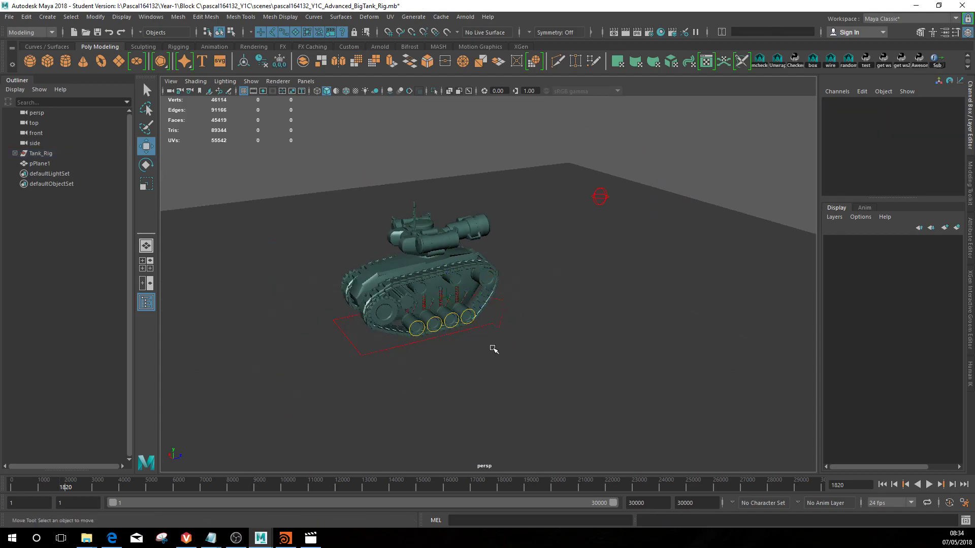
Examine the tank, its tracks and its constrained wheel controls on the ground plane from several sides
scroll(467, 347, up, 1)
alt+drag(562, 361, 413, 376)
alt+drag(467, 322, 603, 309)
scroll(539, 346, up, 4)
alt+drag(539, 345, 522, 362)
scroll(436, 349, down, 4)
scroll(492, 357, up, 3)
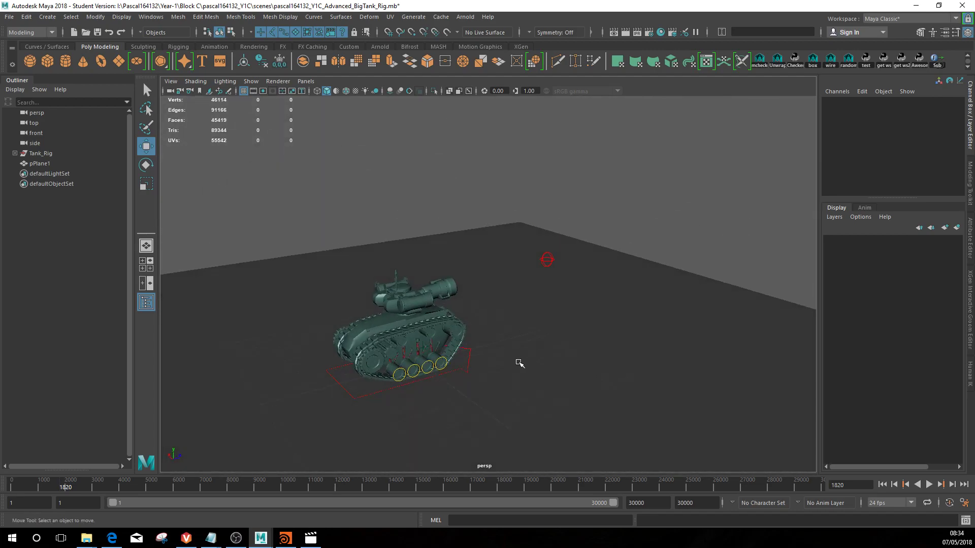
alt+drag(476, 392, 448, 384)
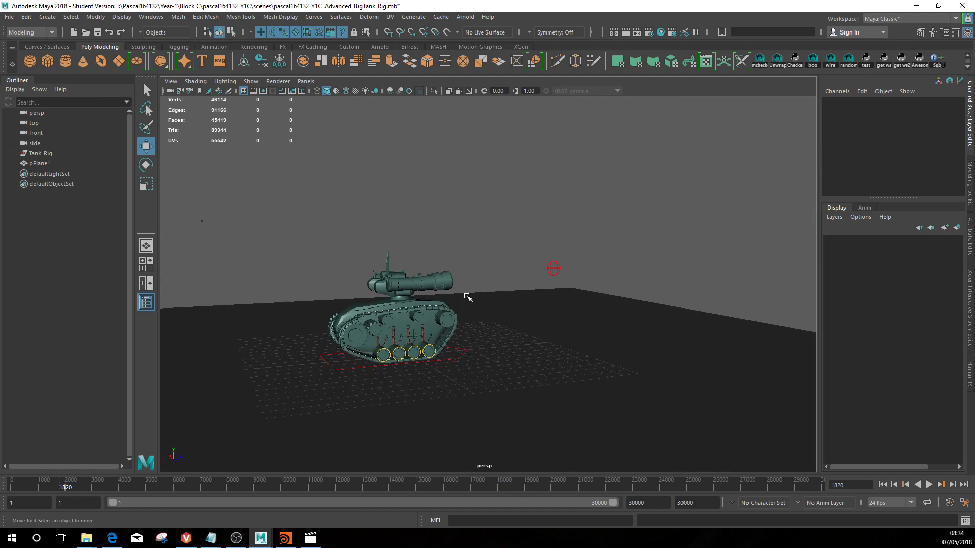
mouse_move(525, 348)
alt+mouse_down()
mouse_move(428, 356)
mouse_move(503, 356)
mouse_move(467, 362)
mouse_move(460, 353)
mouse_move(514, 331)
mouse_move(517, 342)
mouse_move(620, 340)
mouse_move(478, 348)
mouse_move(609, 322)
mouse_move(501, 330)
mouse_move(581, 348)
mouse_move(524, 343)
mouse_move(537, 349)
alt+mouse_up()
scroll(467, 362, up, 3)
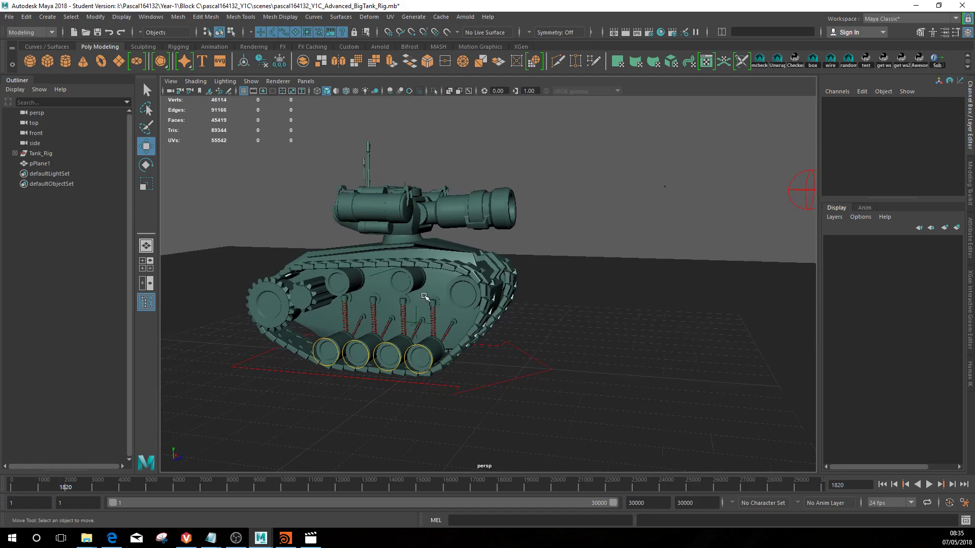
alt+drag(448, 312, 460, 400)
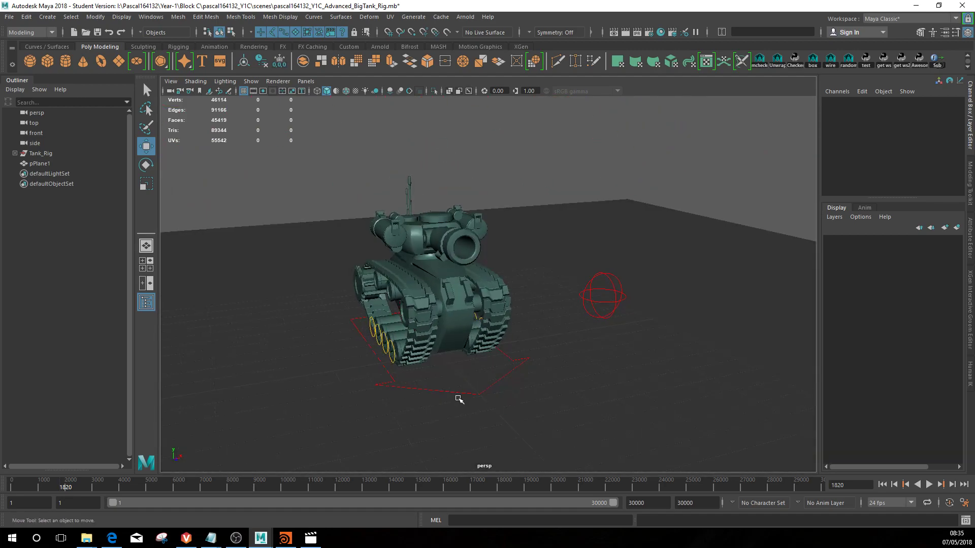
alt+drag(536, 333, 517, 373)
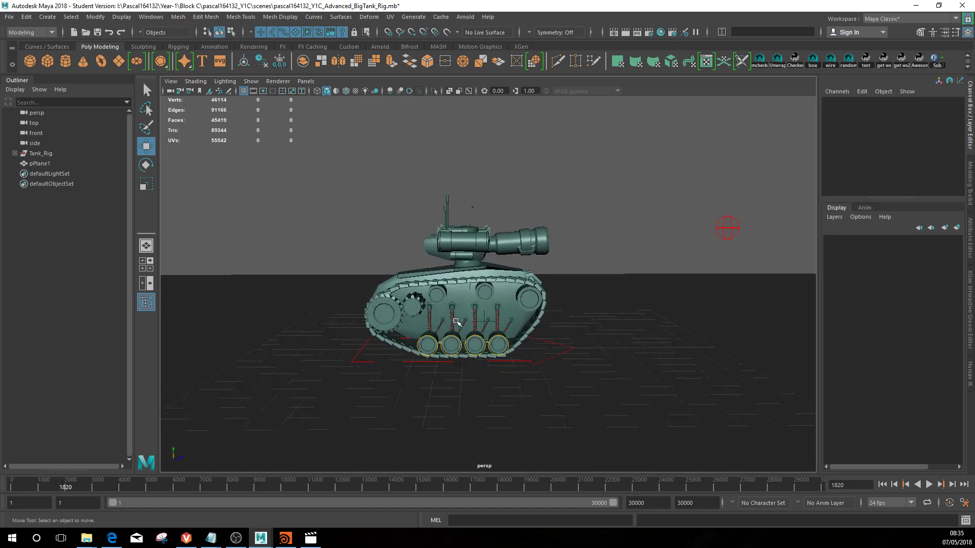
Soft-select the ground plane's vertices around the tank, raise them into a broad hill, and return to object mode
alt+drag(642, 367, 536, 358)
click(536, 357)
right_drag(536, 357, 515, 269)
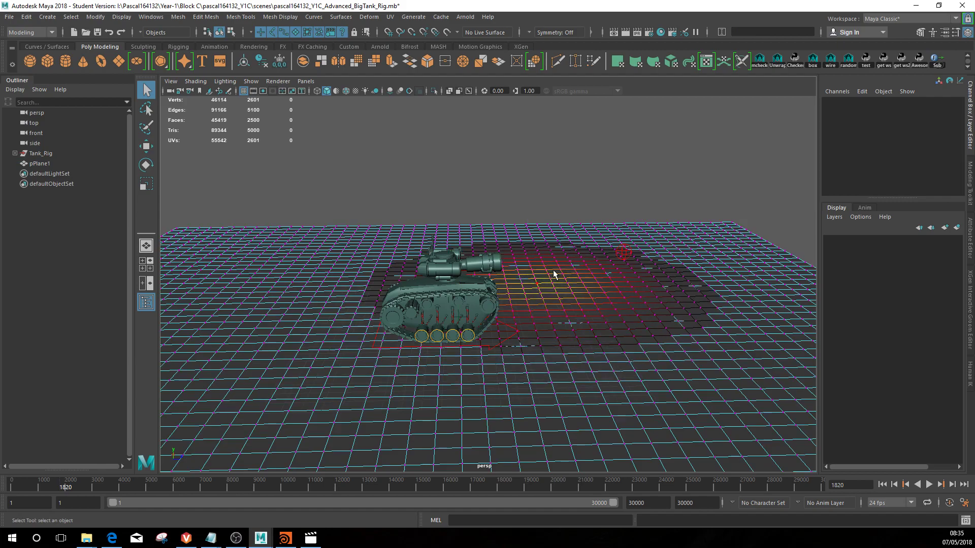
drag(351, 384, 351, 385)
scroll(431, 372, down, 3)
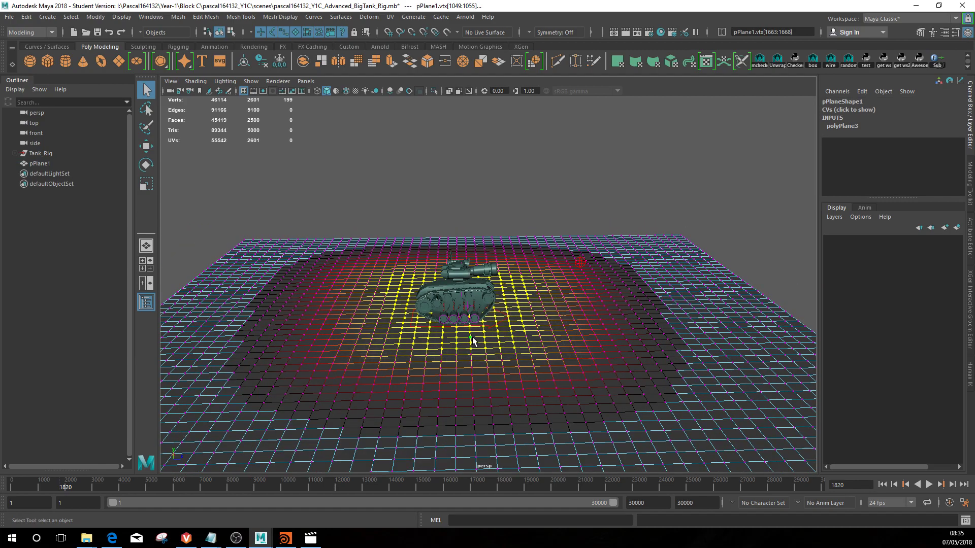
drag(455, 281, 456, 315)
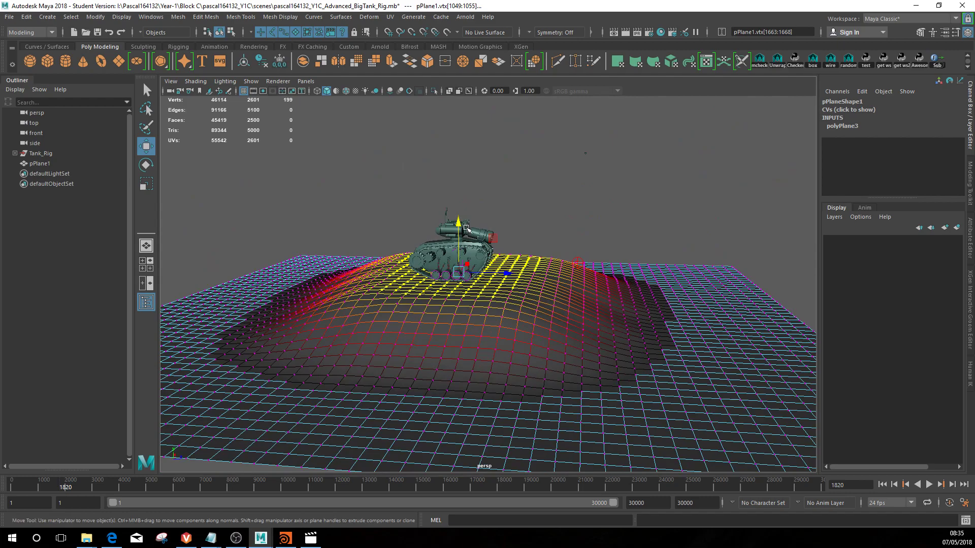
middle_drag(460, 191, 517, 253)
mouse_move(517, 252)
alt+mouse_down()
mouse_move(523, 325)
mouse_move(526, 249)
alt+mouse_up()
right_drag(526, 245, 541, 230)
Move the target control above the hill to about X 10.369, Y 27.483, Z 9.749 so the turret aims upward
click(578, 279)
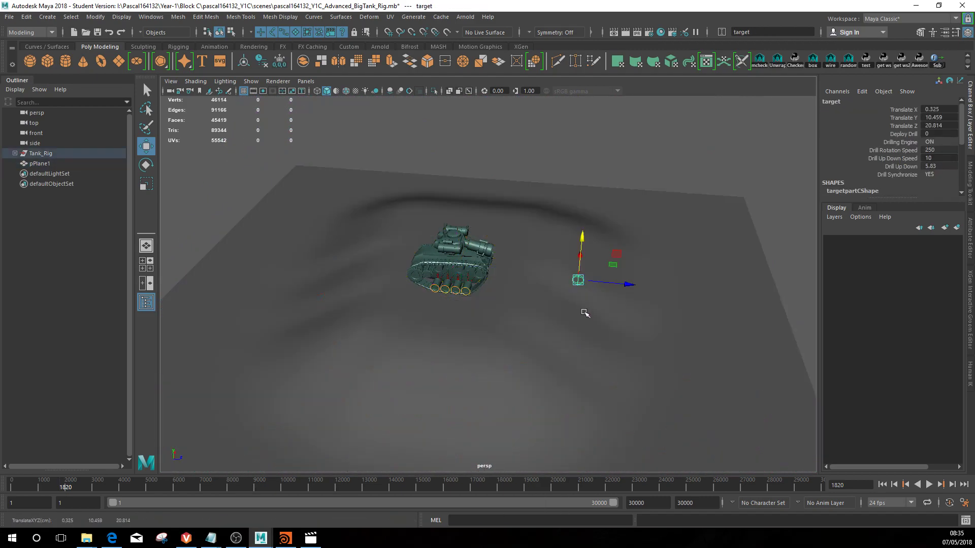
drag(580, 283, 534, 184)
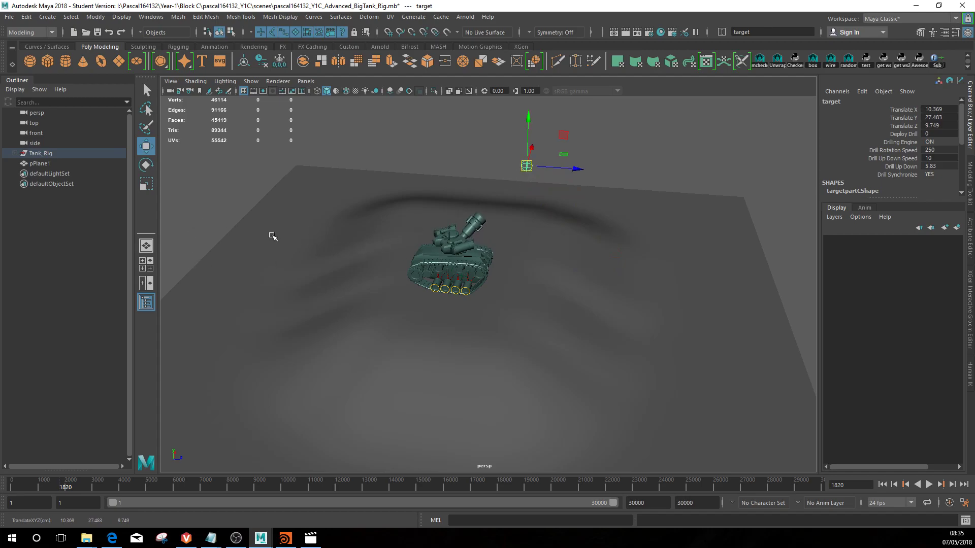
Expand Tank_Rig in the Outliner so that only its direct children are listed
shift+click(11, 158)
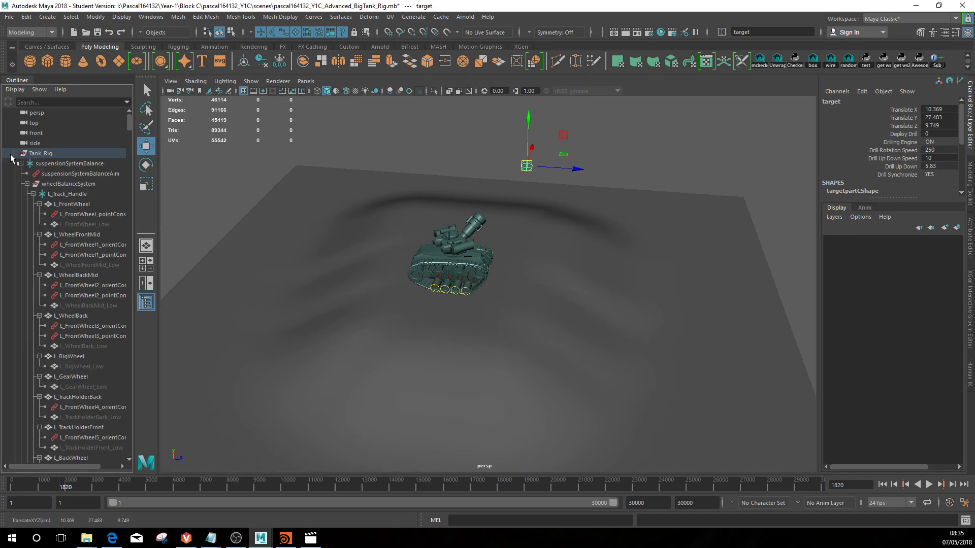
mouse_move(130, 124)
mouse_down()
mouse_move(134, 459)
mouse_move(132, 114)
mouse_up()
click(15, 153)
click(15, 154)
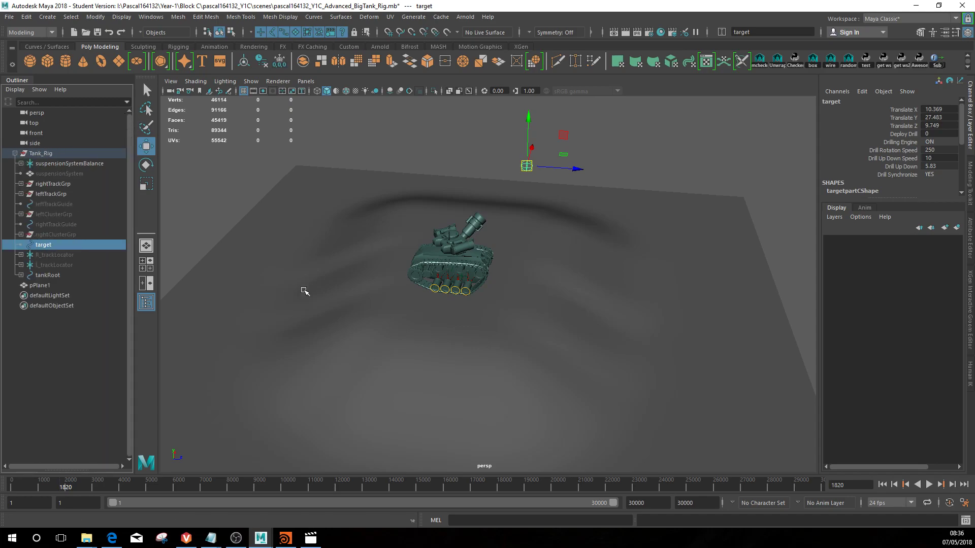
Select the tankRoot control in the Outliner and move the tank backward to about -8.061 in Translate Z
scroll(575, 204, down, 4)
alt+drag(572, 206, 581, 235)
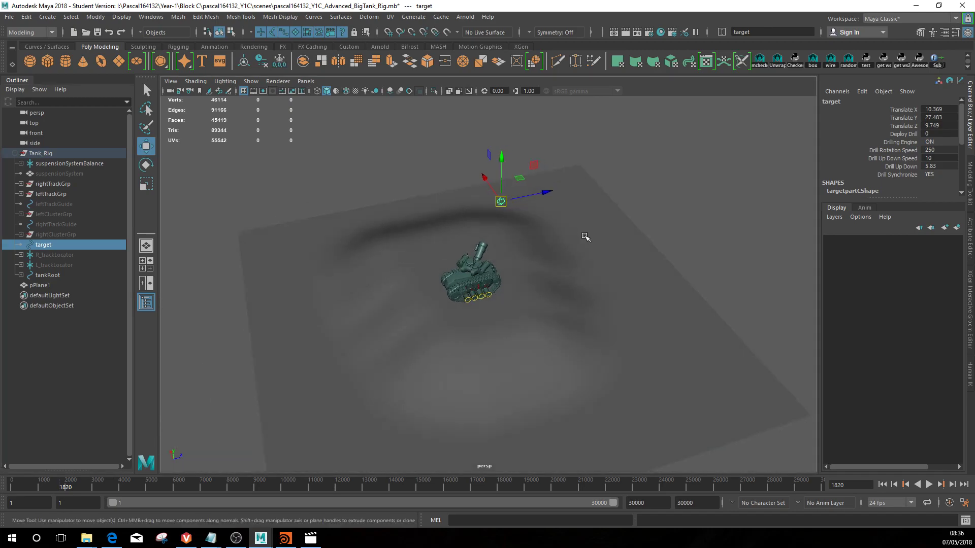
click(96, 215)
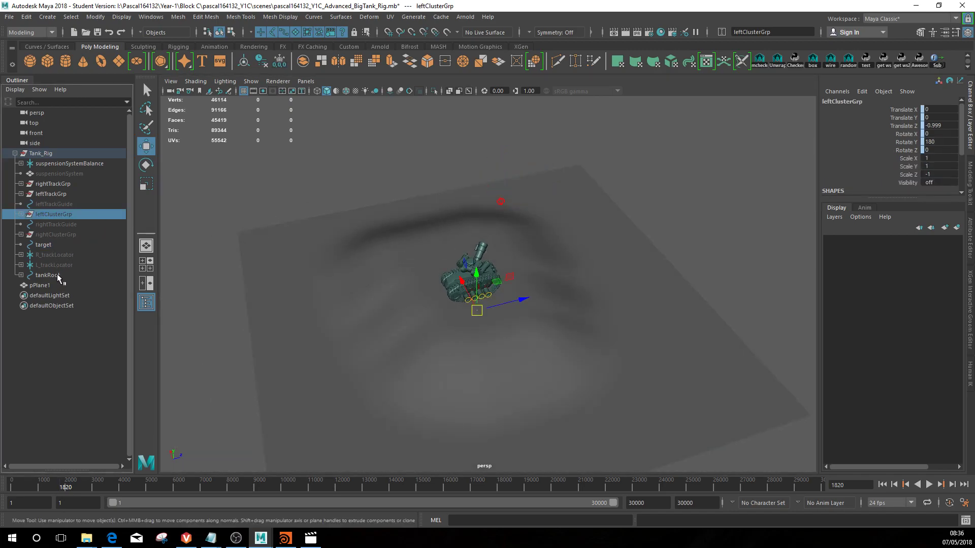
click(57, 274)
drag(510, 305, 486, 316)
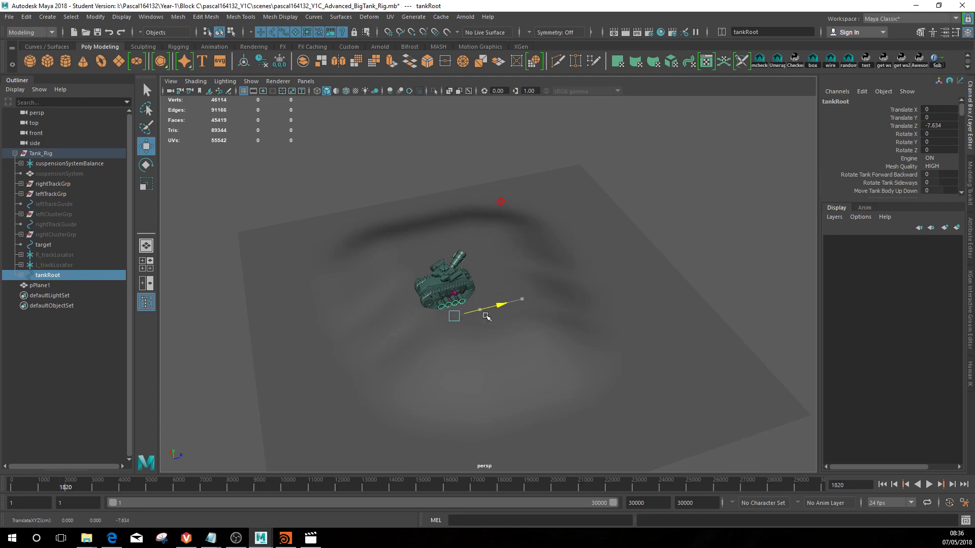
Rotate tankRoot to about -58.936 degrees in Y and set its Mesh Quality to LOW
key(e)
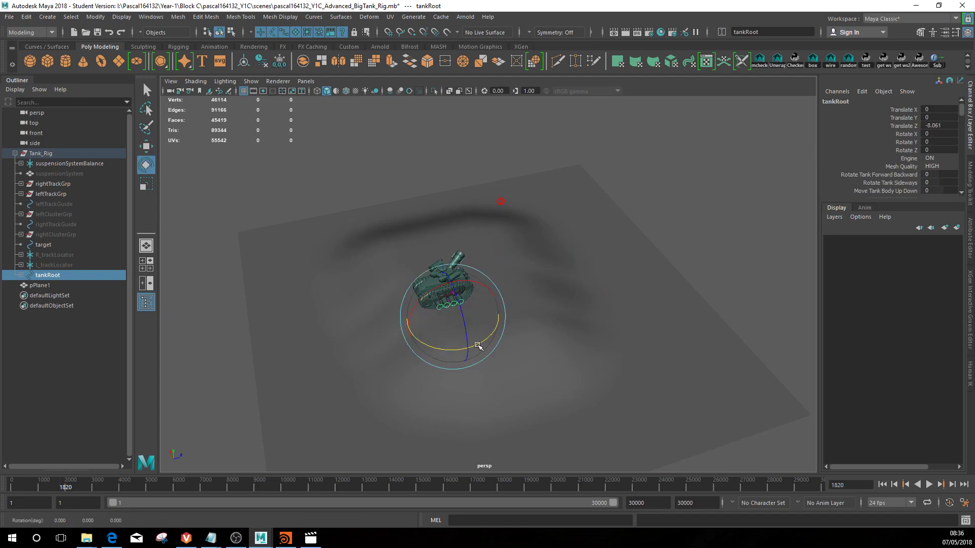
drag(510, 355, 470, 350)
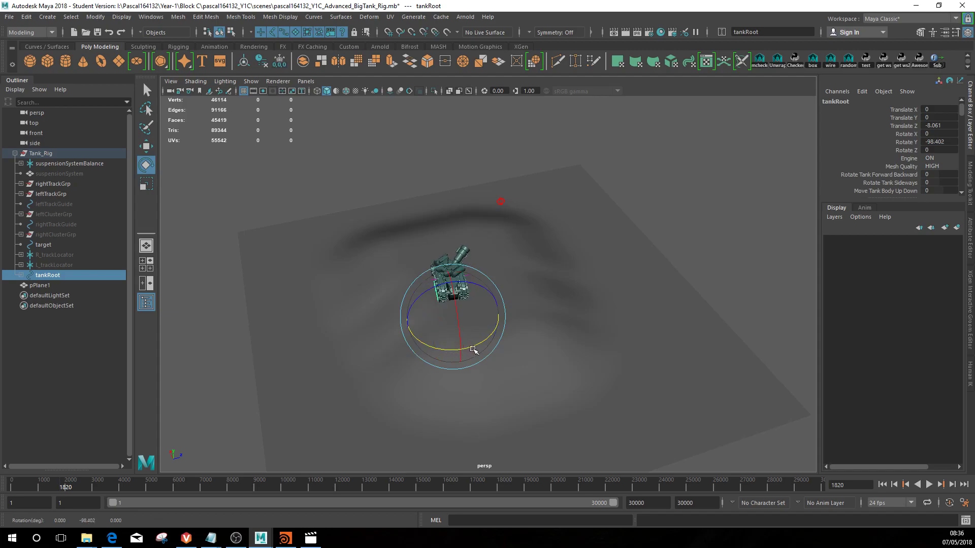
click(940, 185)
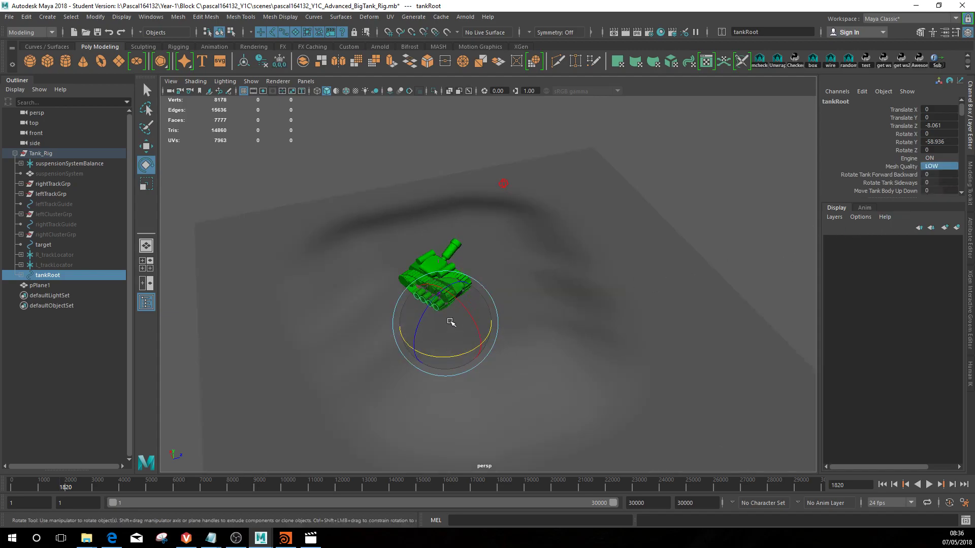
Move tankRoot across the hill to about -1.414 in Translate X and -7.21 in Translate Z
key(w)
key(w)
drag(472, 316, 439, 306)
mouse_move(498, 351)
alt+mouse_down()
mouse_move(516, 336)
mouse_move(559, 357)
mouse_move(717, 390)
mouse_move(525, 345)
mouse_move(514, 351)
alt+mouse_up()
alt+drag(513, 352, 503, 324)
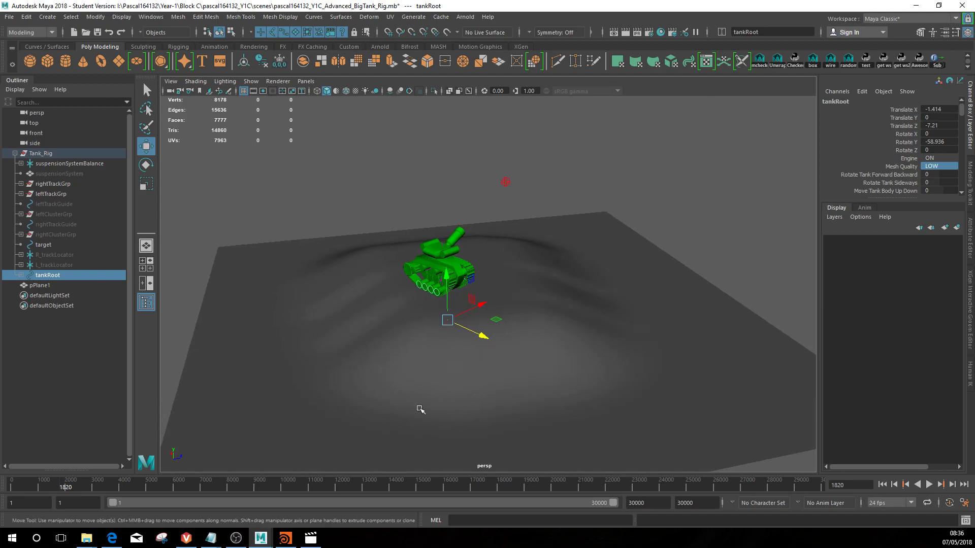
Switch to the video player with the TankRigTerrainTest recording
click(307, 543)
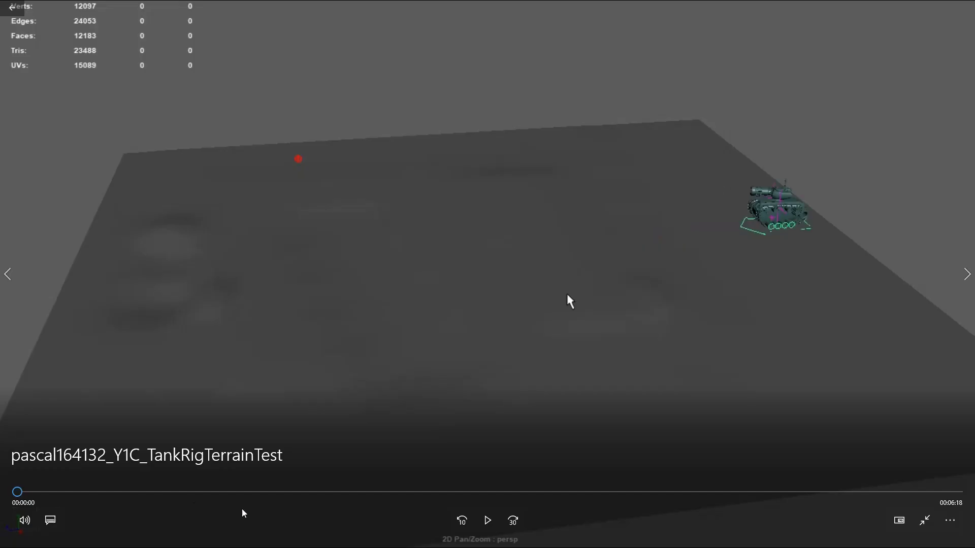
Play the TankRigTerrainTest recording and skip ahead to watch the tank follow the terrain as it is reshaped
click(488, 523)
mouse_move(655, 382)
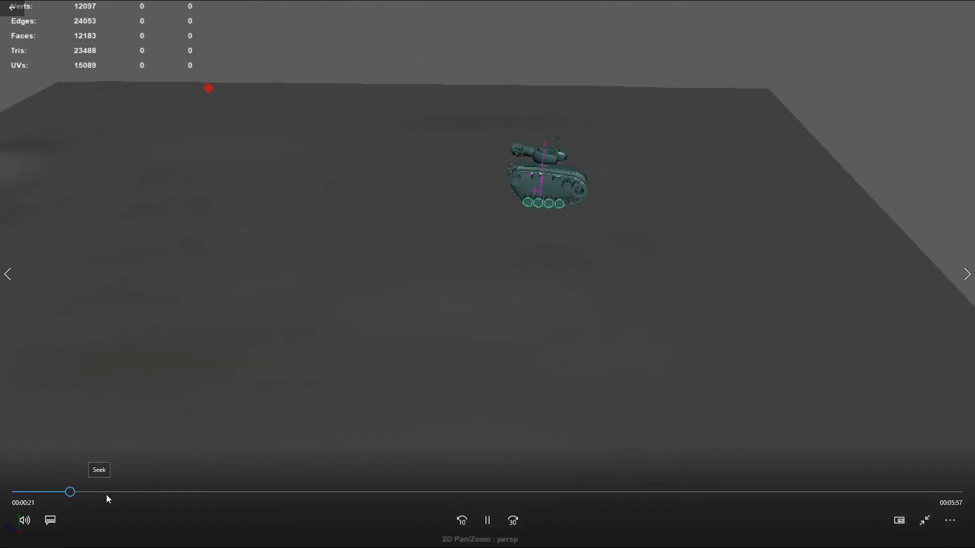
click(106, 492)
drag(105, 494, 87, 505)
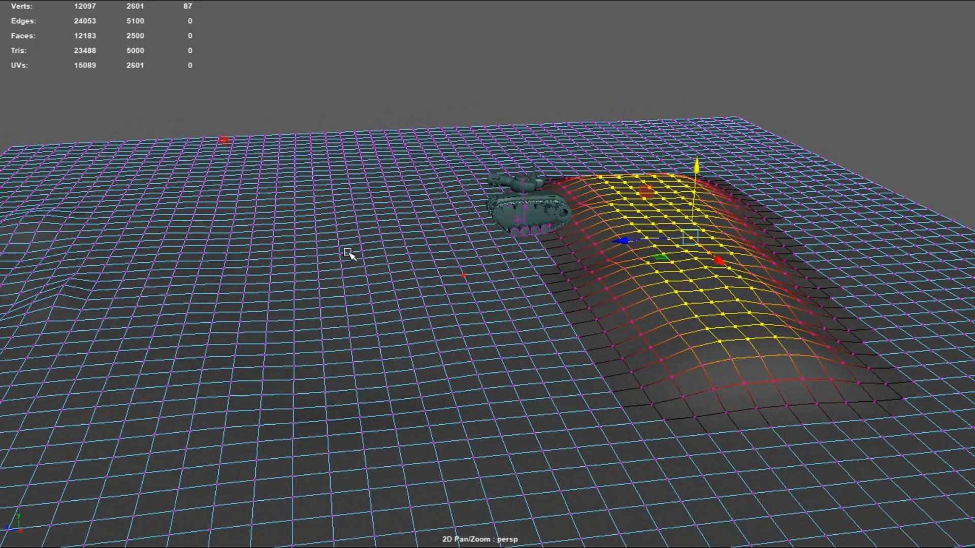
drag(314, 196, 382, 364)
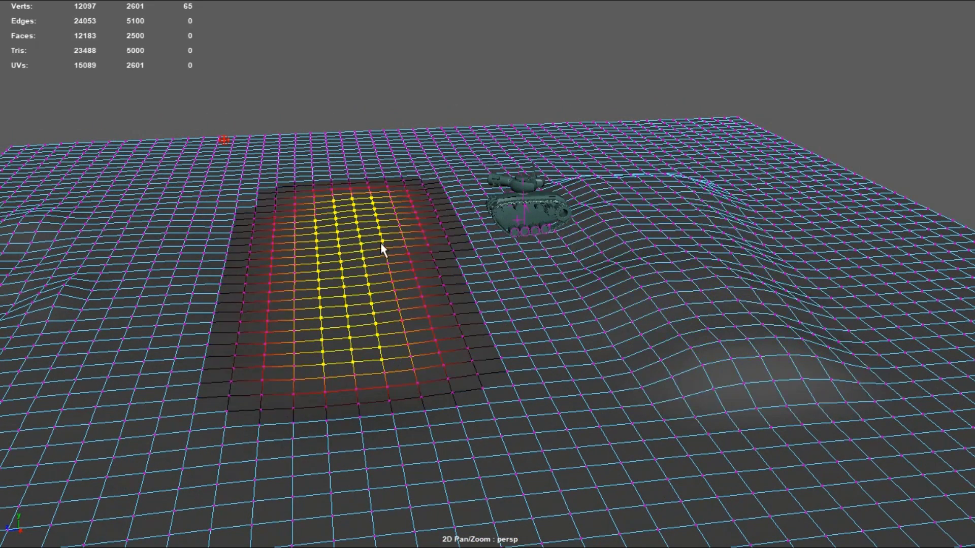
drag(354, 210, 356, 239)
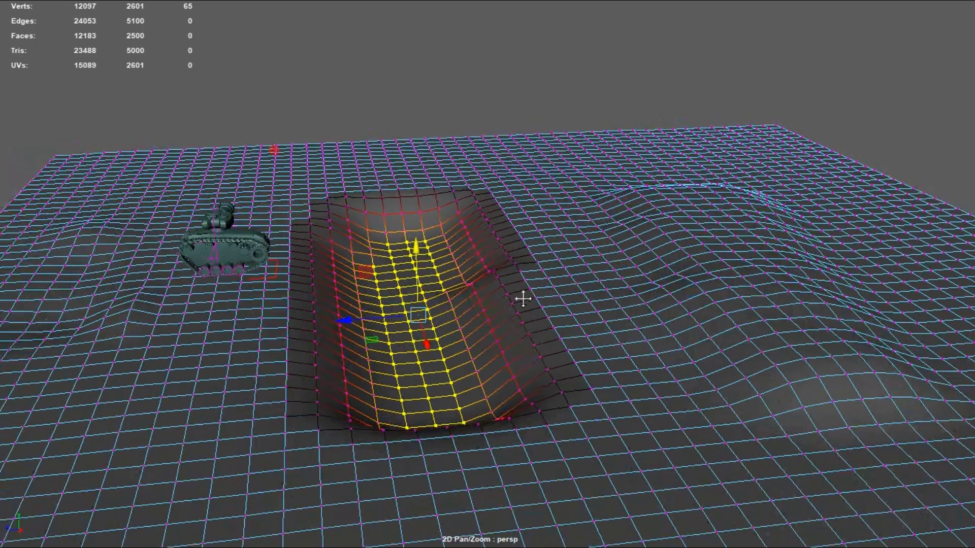
alt+middle_drag(523, 299, 705, 292)
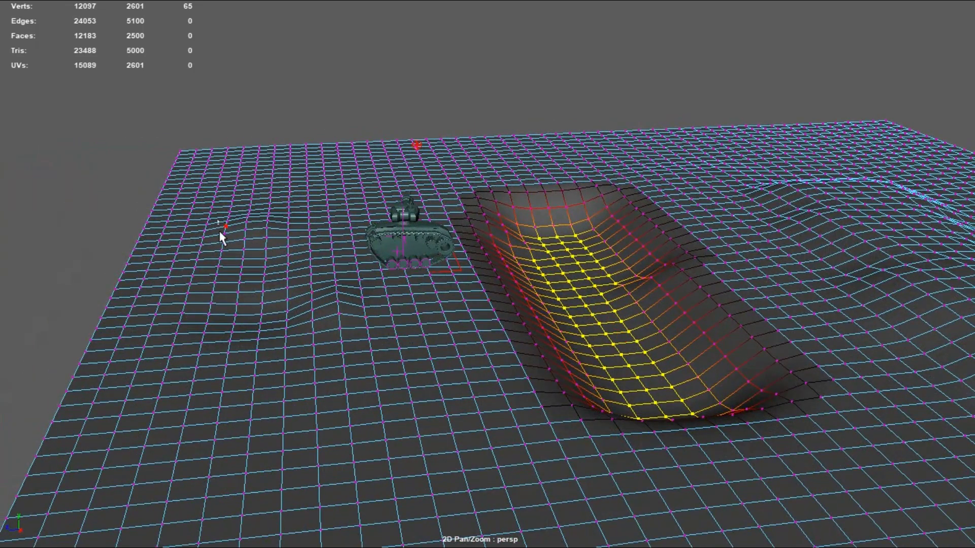
drag(219, 222, 283, 364)
drag(253, 243, 246, 197)
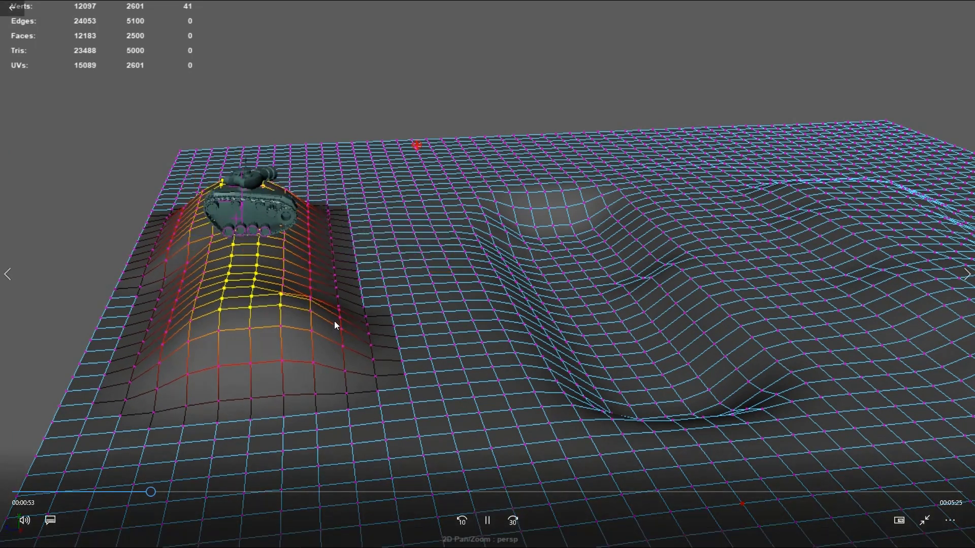
Scrub through the terrain test recording to review the sculpted hills, and pause playback at about 1:33
drag(247, 496, 630, 500)
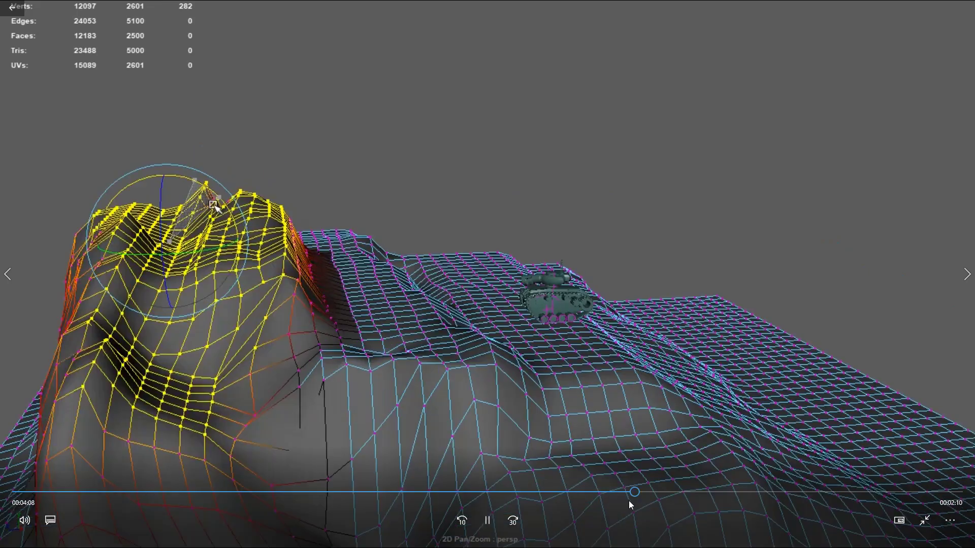
click(445, 491)
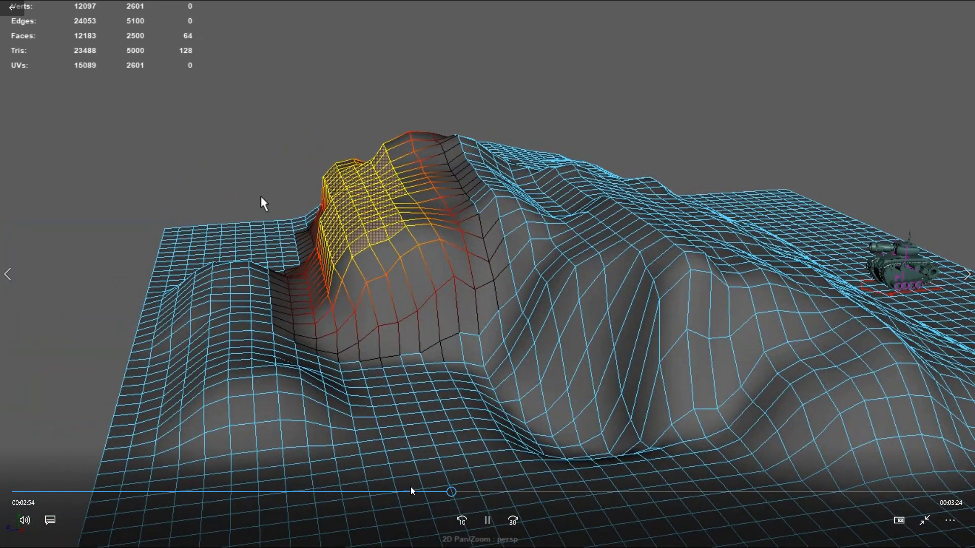
drag(413, 491, 291, 482)
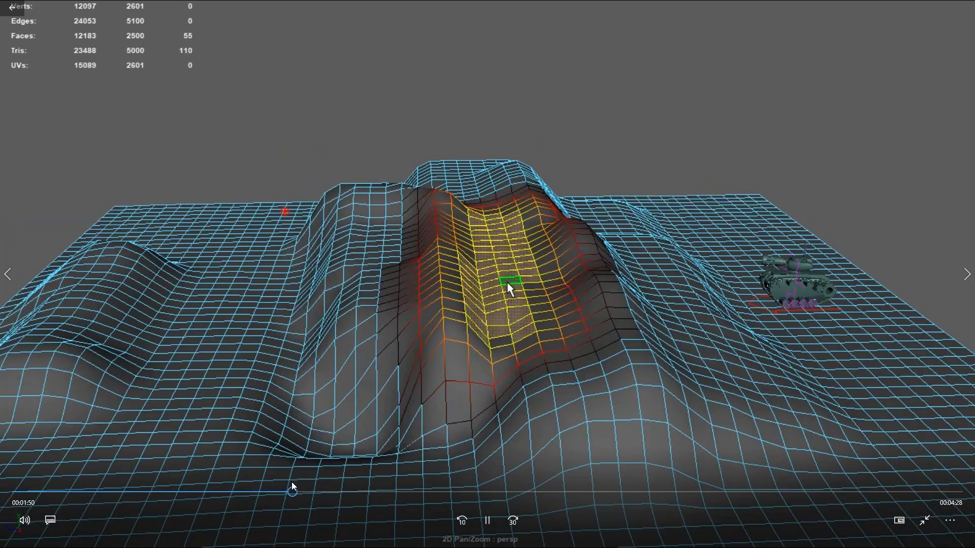
click(175, 490)
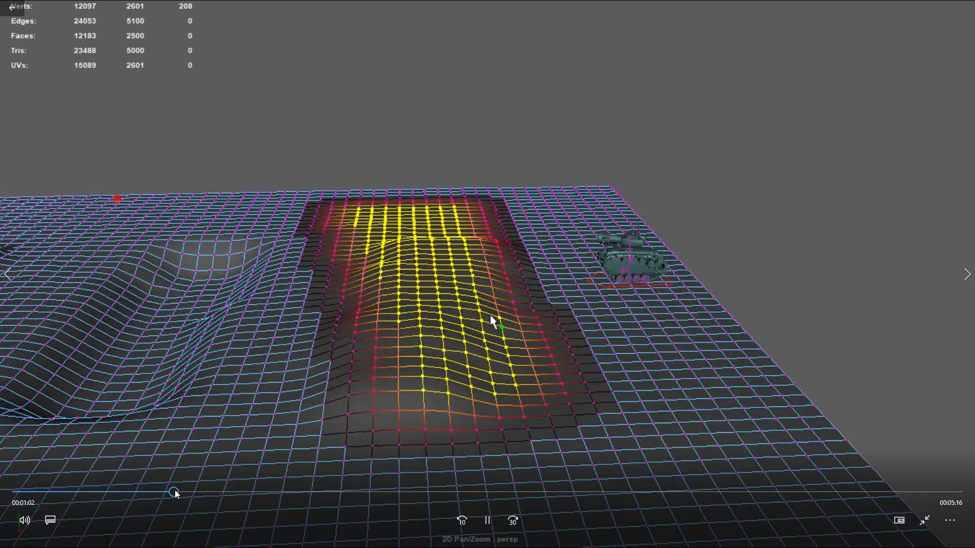
click(243, 492)
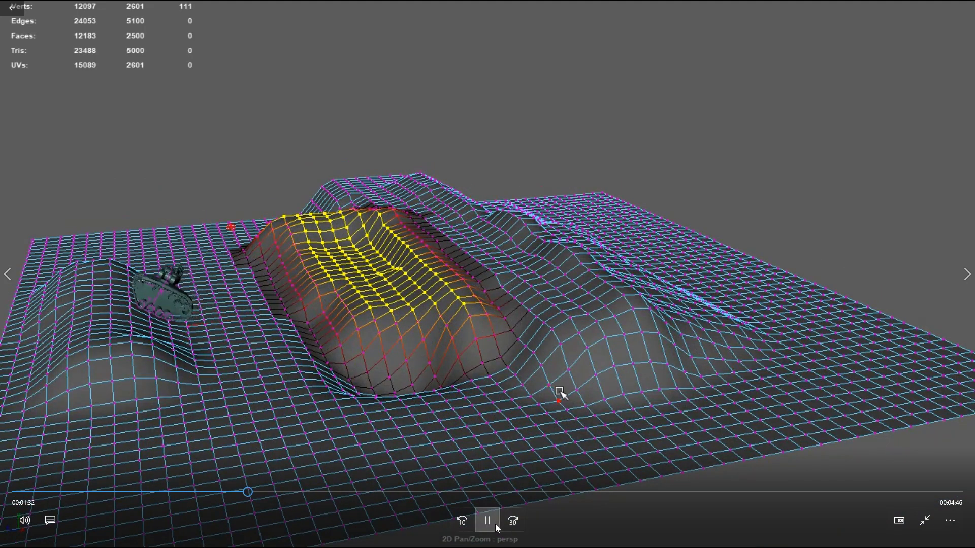
click(489, 522)
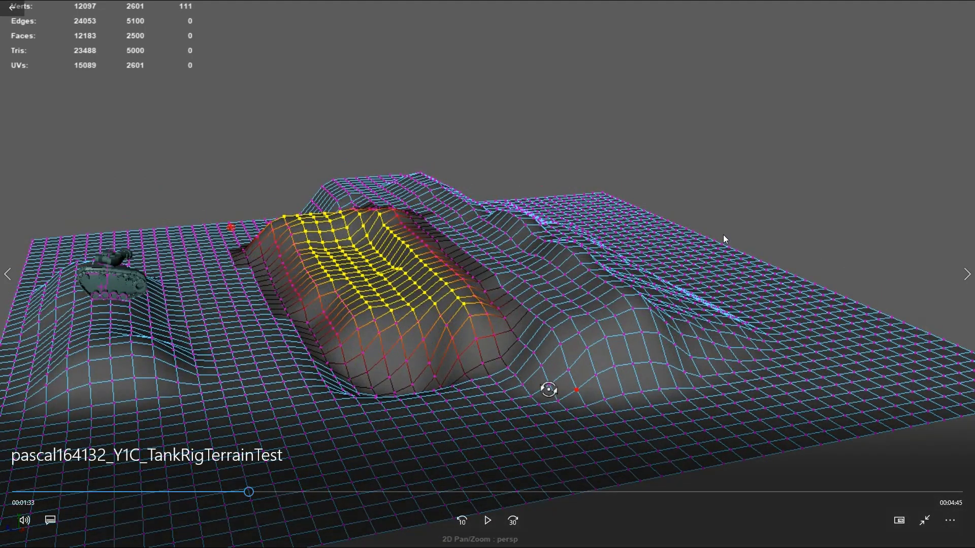
Close the video player and switch to the Environment scene in Houdini, dismissing its introductory message
double_click(718, 142)
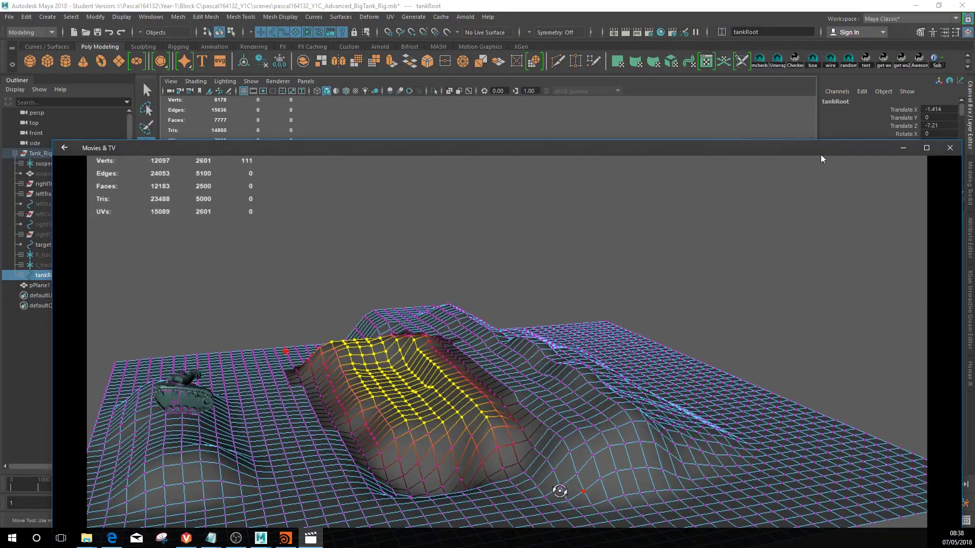
click(948, 148)
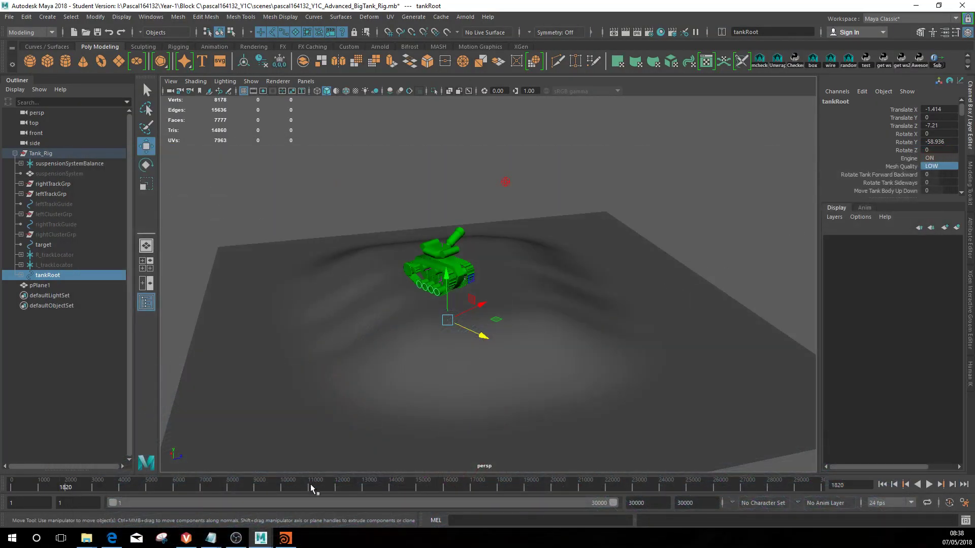
click(294, 535)
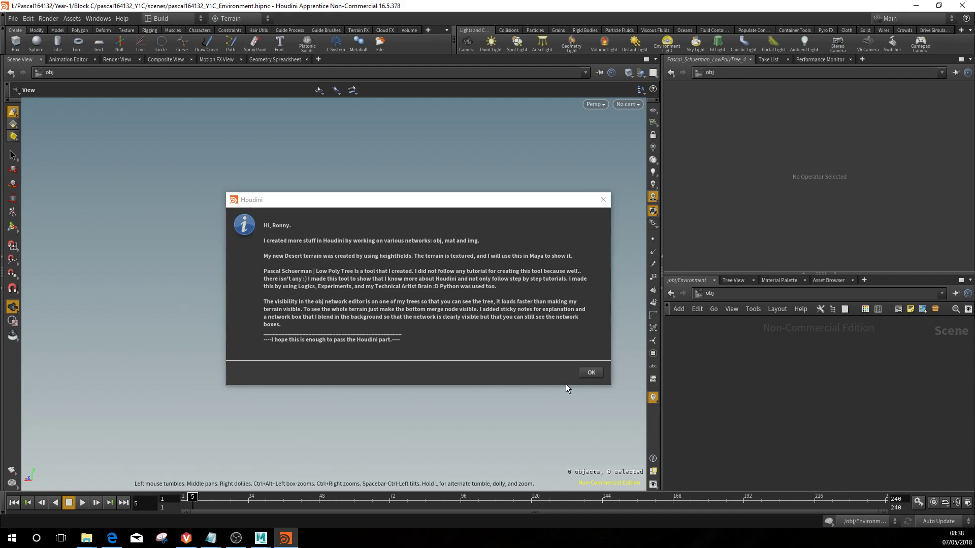
click(598, 374)
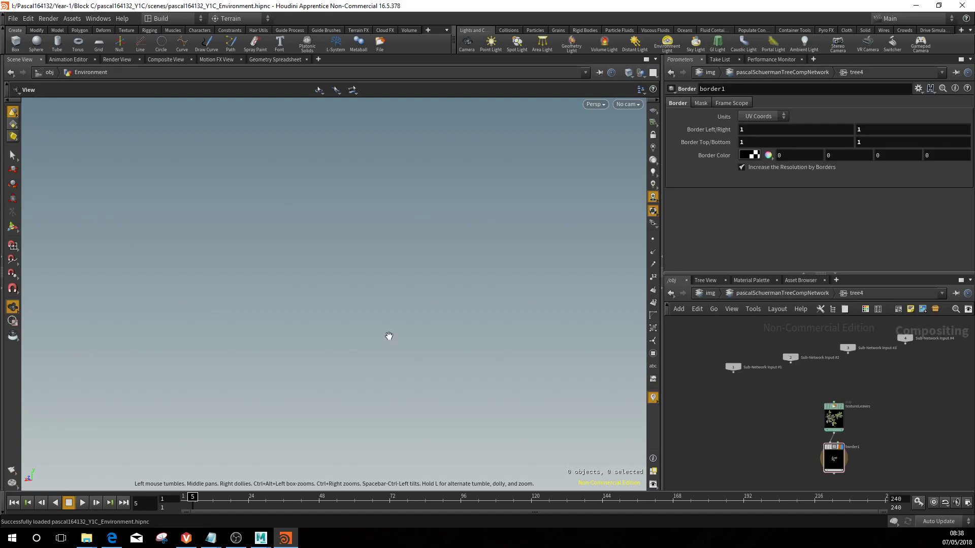
Switch the network editor from the img network to obj and enter the Environment geometry network
drag(518, 311, 513, 390)
drag(600, 465, 671, 344)
right_click(705, 294)
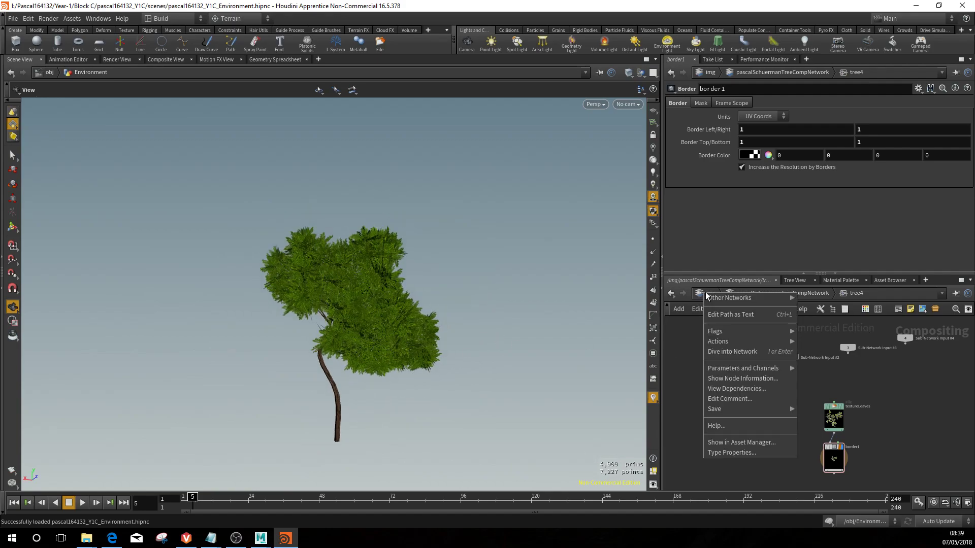
mouse_move(756, 298)
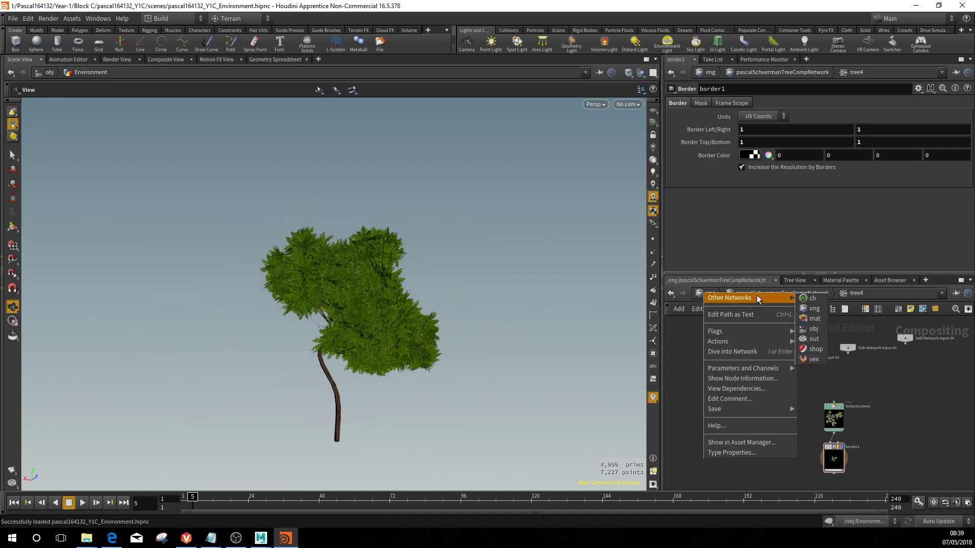
click(813, 328)
double_click(820, 404)
Turn off Poly Optimization and the leaves' display on the first LowPolyTree node in the Environment network
scroll(795, 437, up, 5)
middle_drag(779, 414, 782, 366)
scroll(783, 366, up, 6)
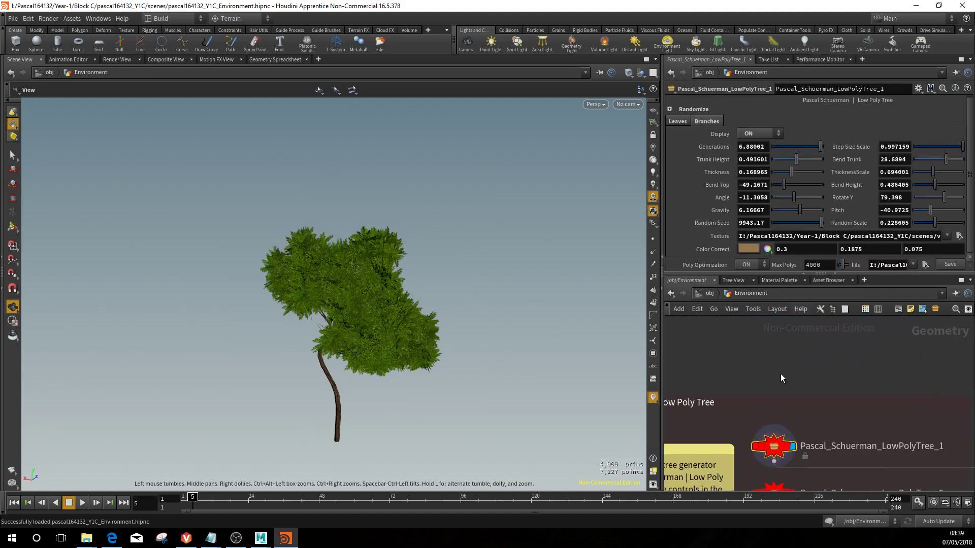
middle_drag(800, 473, 797, 388)
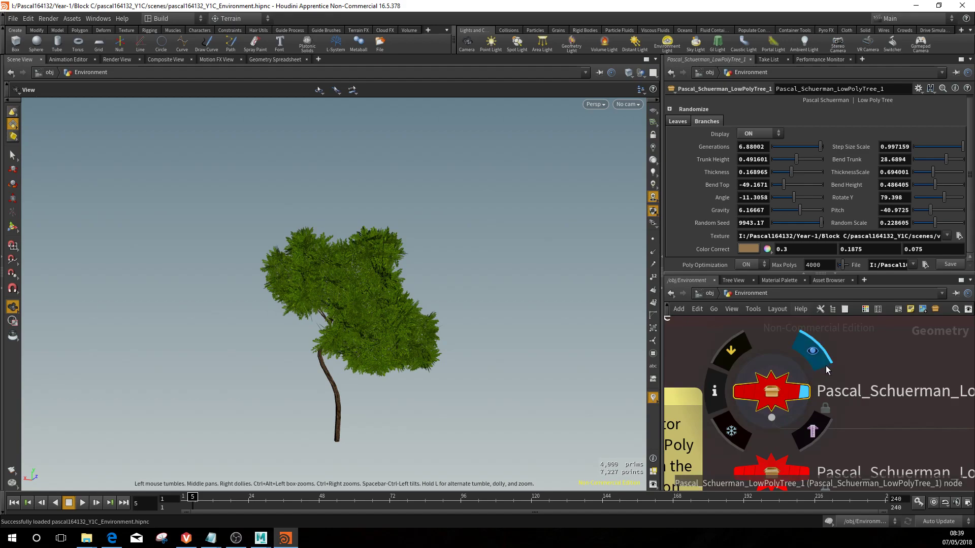
scroll(822, 358, down, 2)
middle_drag(844, 358, 807, 391)
scroll(808, 390, up, 1)
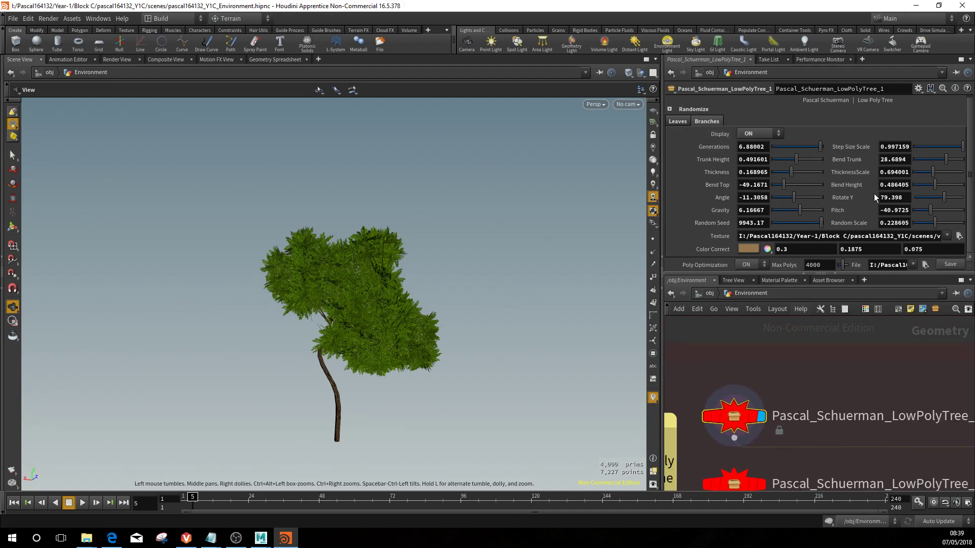
click(682, 121)
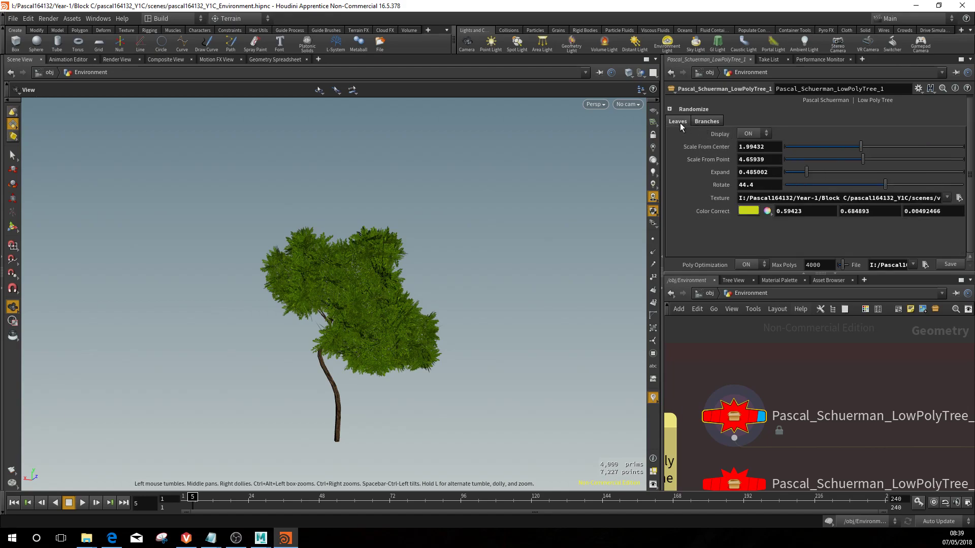
click(745, 154)
drag(497, 330, 527, 331)
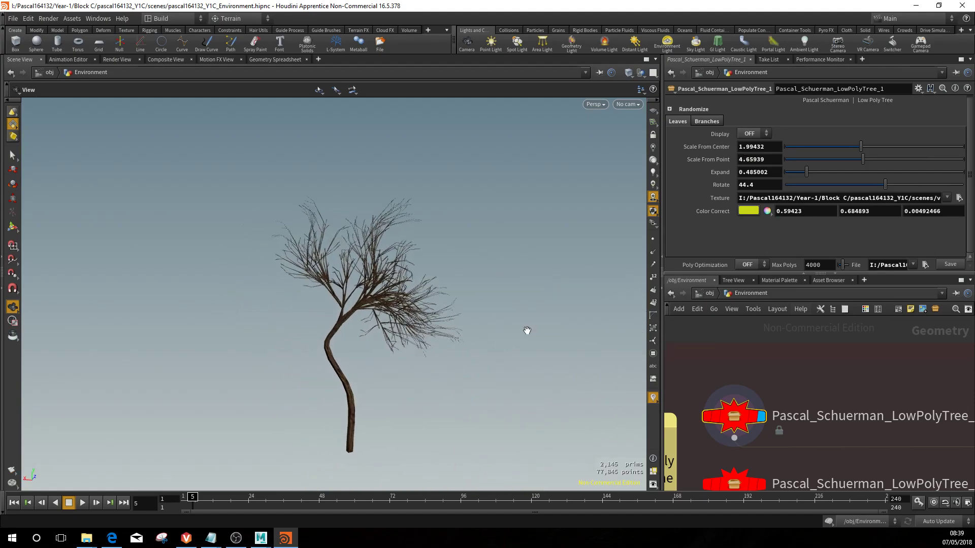
Turn the leaves' display back on and set Scale From Center to 1.32, Scale From Point to 3.54, Expand to 1.79 and Rotate to 93
click(766, 134)
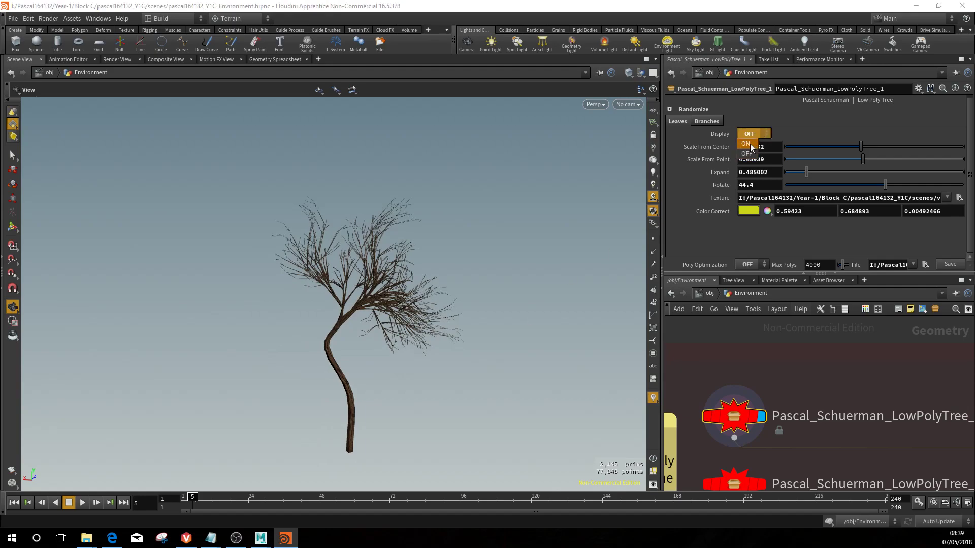
click(751, 144)
drag(856, 146, 827, 143)
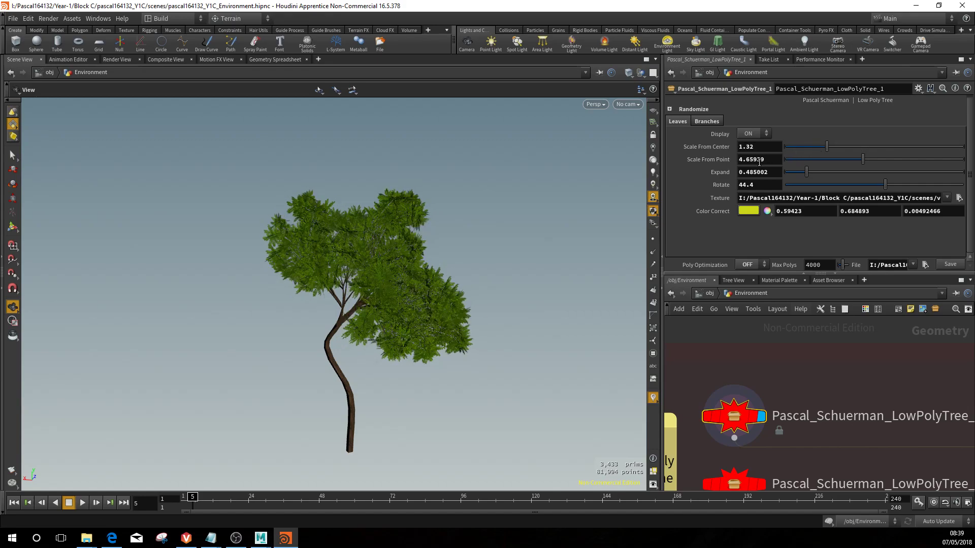
drag(905, 158, 897, 184)
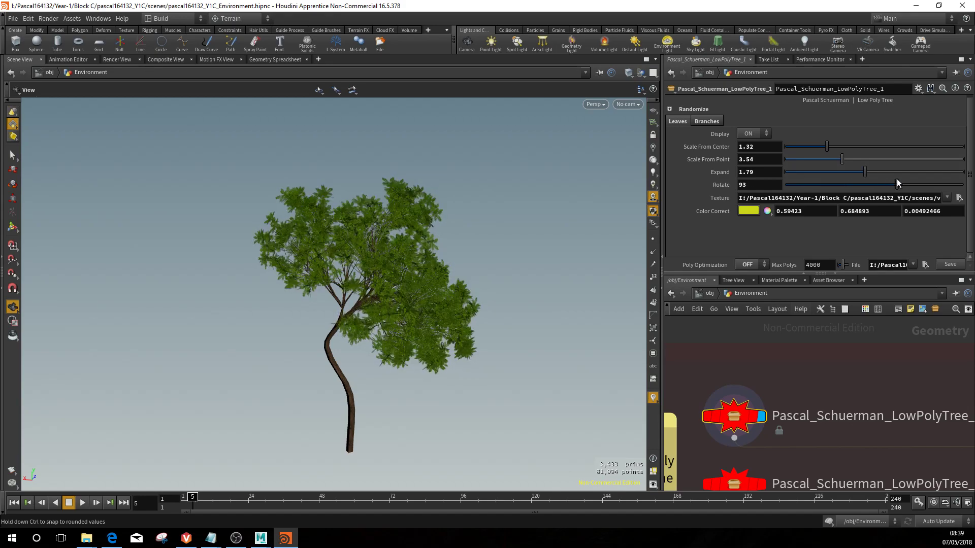
Choose leaves4.png as the texture for the tree's leaves and inspect the foliage
click(958, 198)
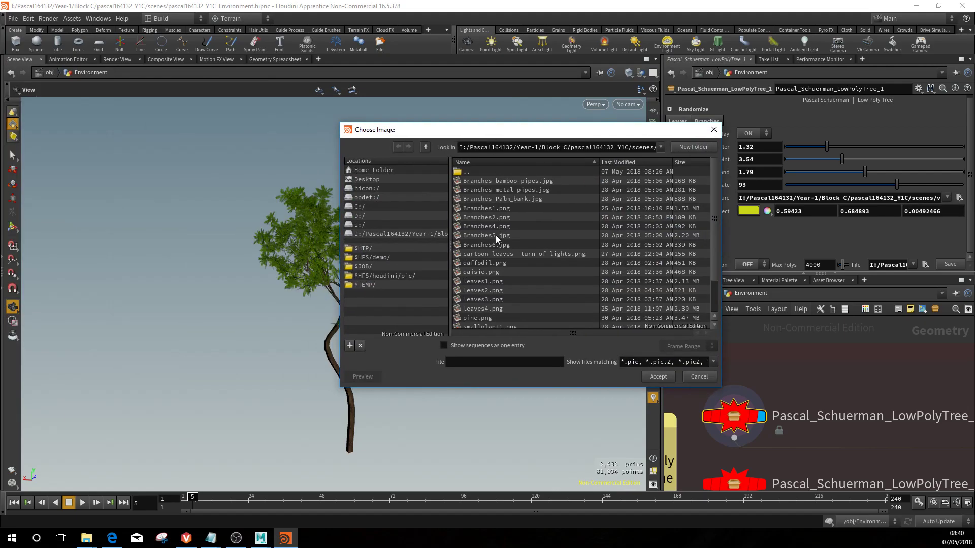
double_click(499, 313)
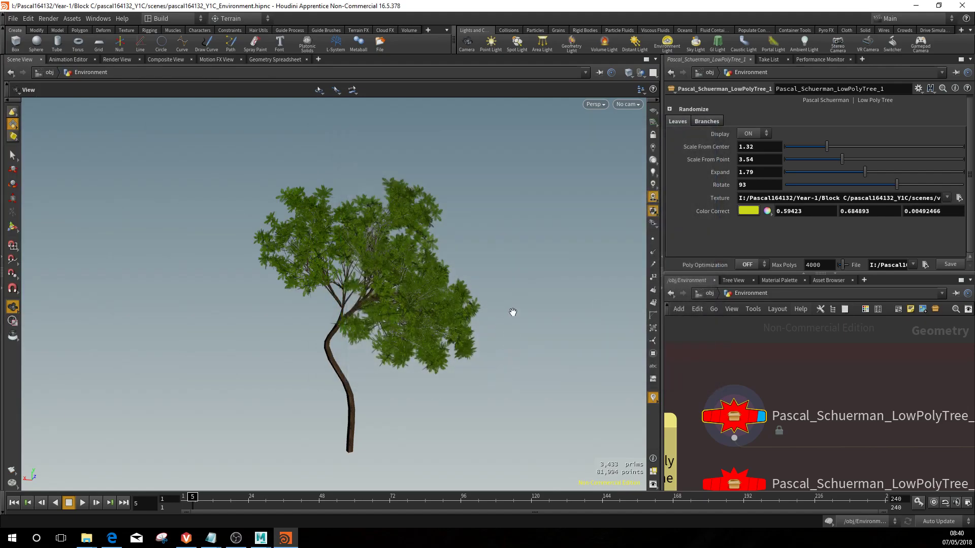
drag(545, 315, 751, 281)
Set the leaves' Color Correct to an orange of 2.96425, 0.52125, 0 and close the Color Editor
drag(0, 101, 528, 203)
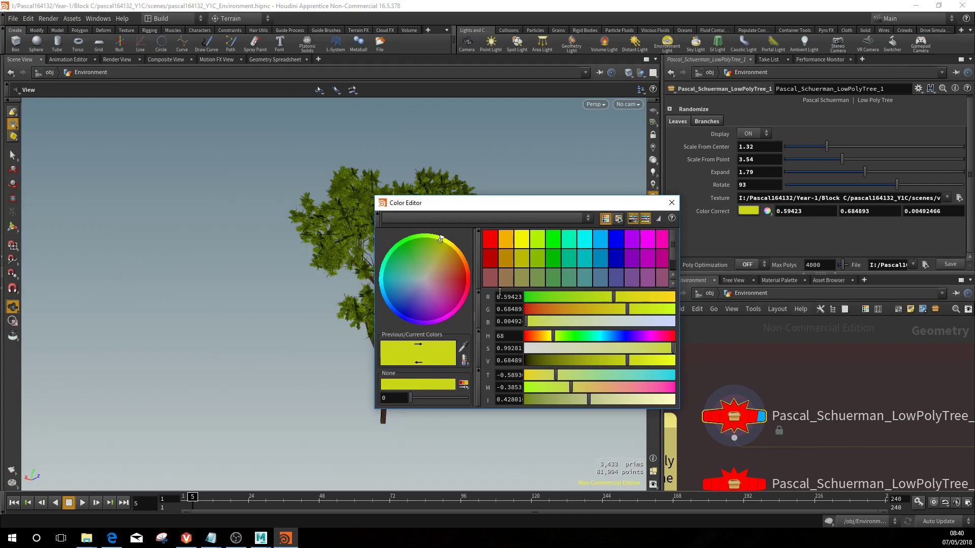
click(463, 360)
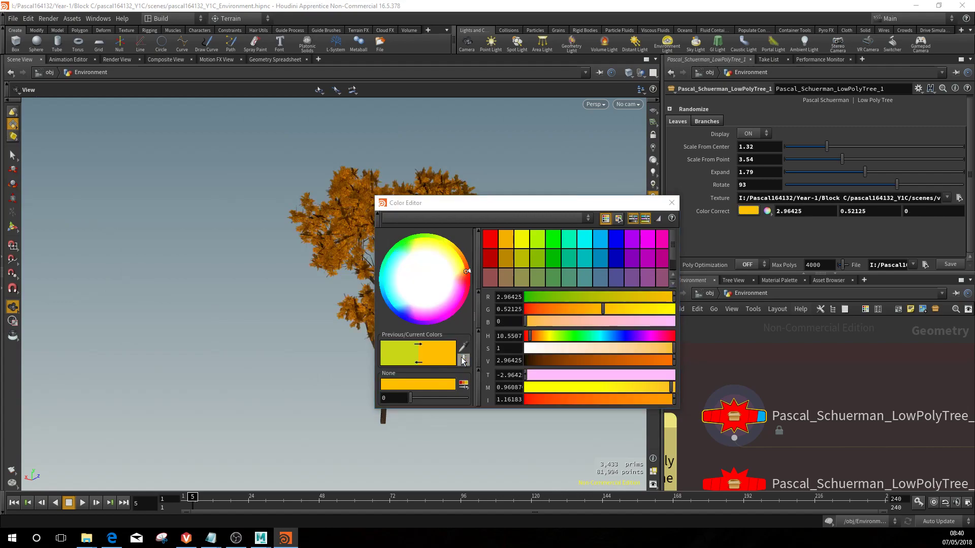
click(671, 202)
drag(530, 335, 506, 330)
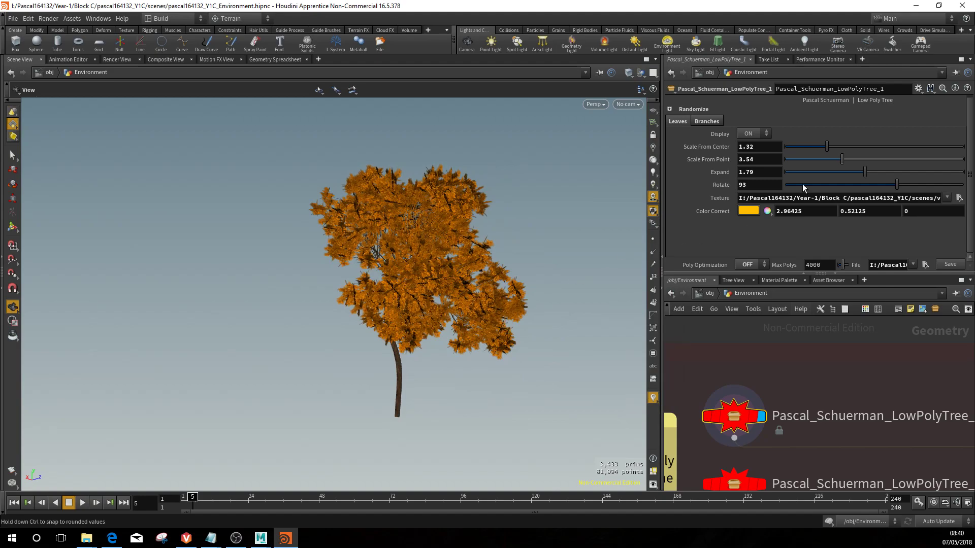
Turn off the branches' display to inspect the foliage alone, and switch the branches to Skeleton display
click(709, 121)
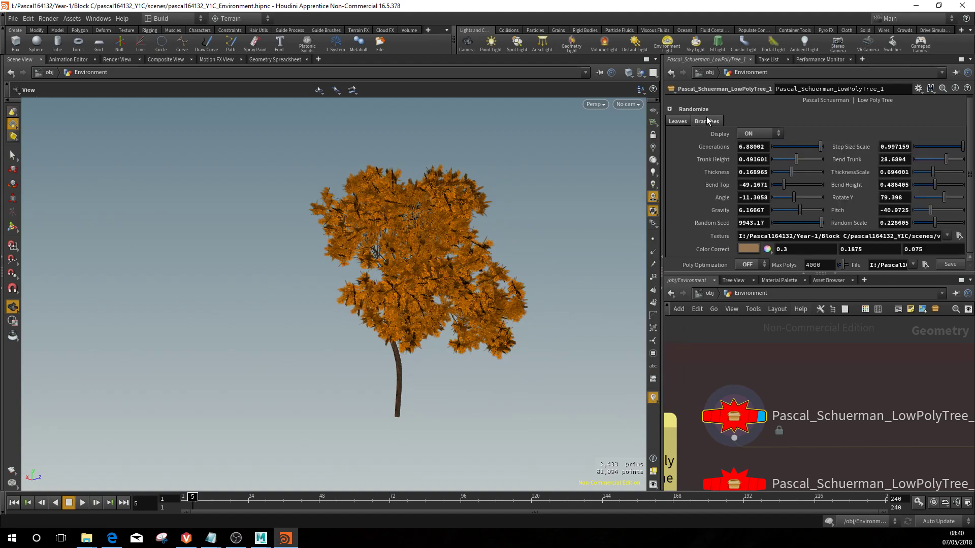
click(772, 135)
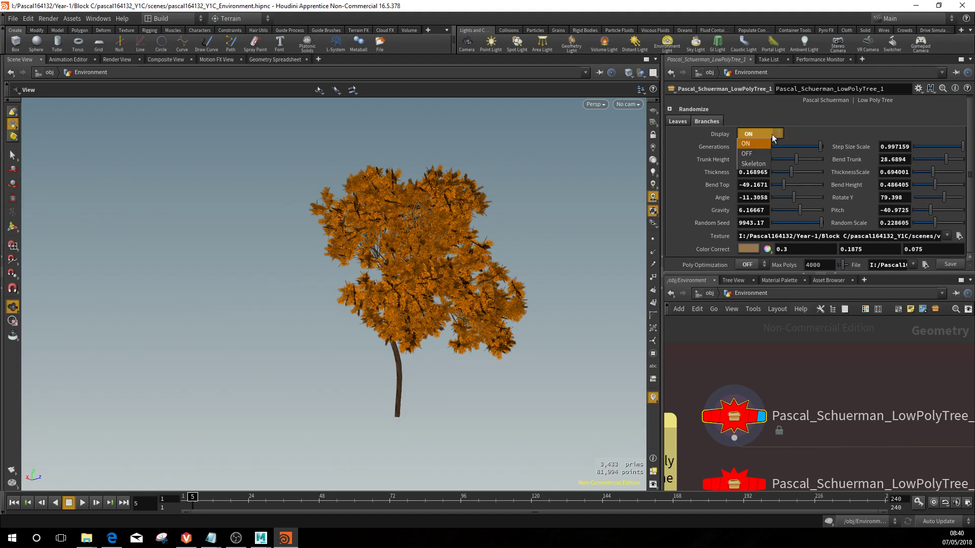
click(765, 152)
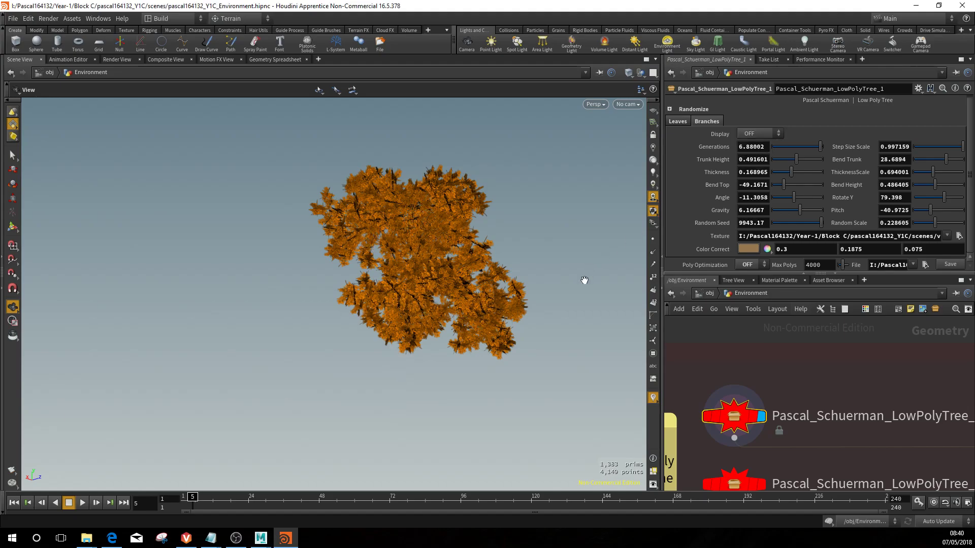
drag(421, 304, 468, 308)
click(763, 135)
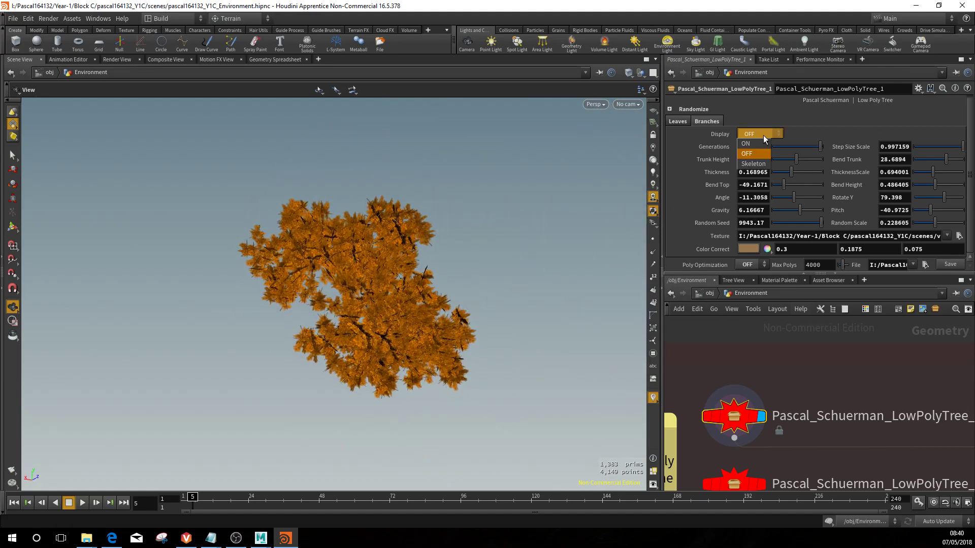
click(758, 164)
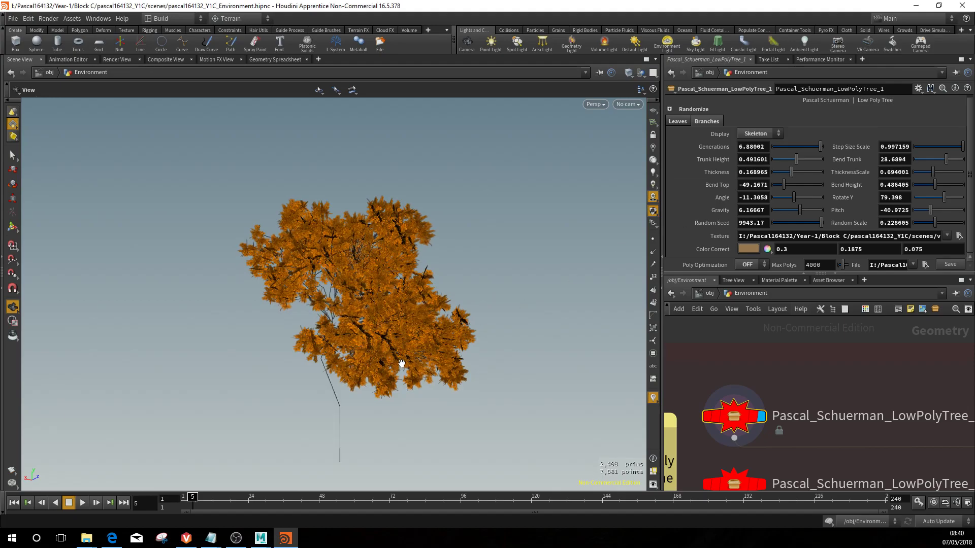
drag(411, 343, 438, 362)
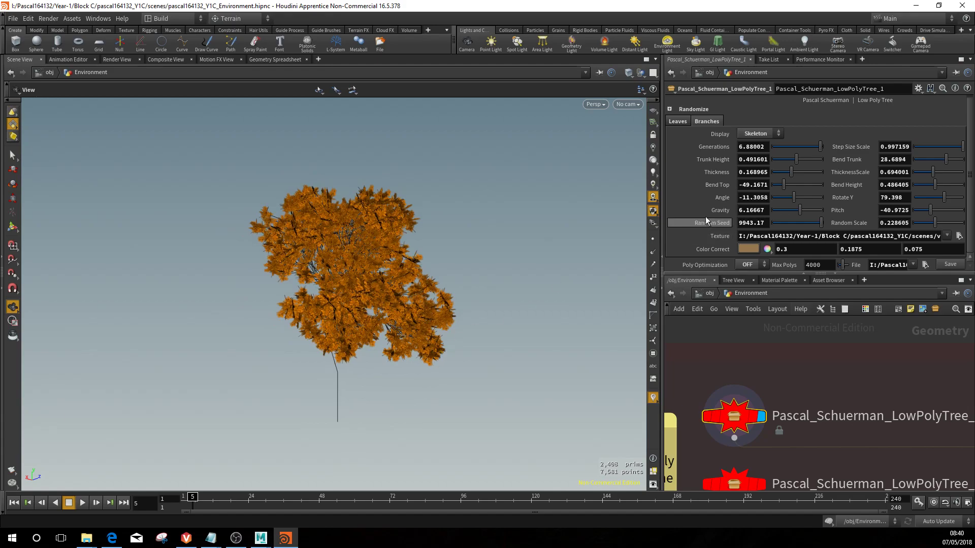
Set the leaves' Scale From Center to 1.42, Scale From Point to 4.19 and Rotate to -99
click(677, 121)
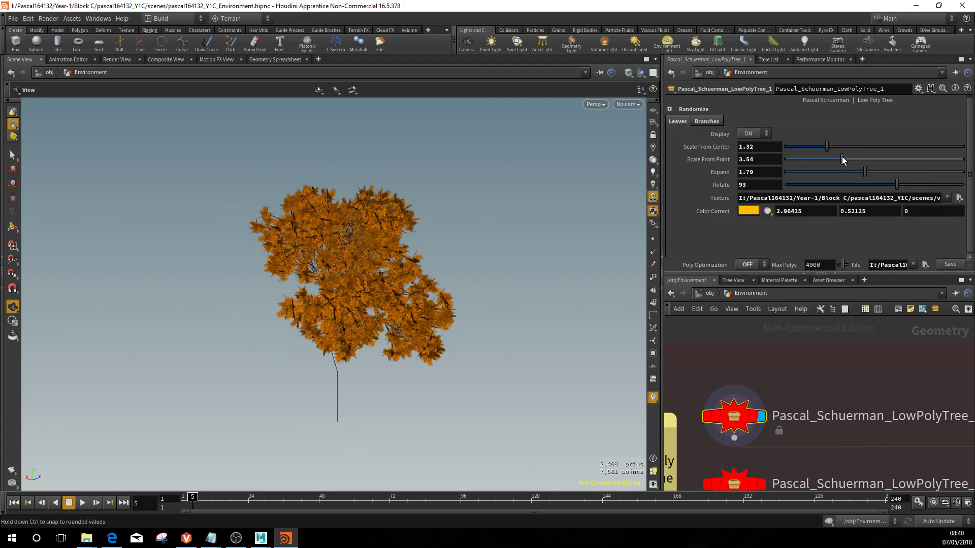
mouse_move(829, 148)
mouse_down()
mouse_move(912, 146)
mouse_move(790, 150)
mouse_move(930, 150)
mouse_move(787, 153)
mouse_move(879, 162)
mouse_move(827, 165)
mouse_move(905, 176)
mouse_move(788, 176)
mouse_move(866, 177)
mouse_move(799, 147)
mouse_move(761, 147)
mouse_move(841, 152)
mouse_move(750, 151)
mouse_move(835, 151)
mouse_up()
Set the branches' Generations to 7, Trunk Height to 0.34 and Thickness to 0.1701, and turn their display to ON
click(717, 125)
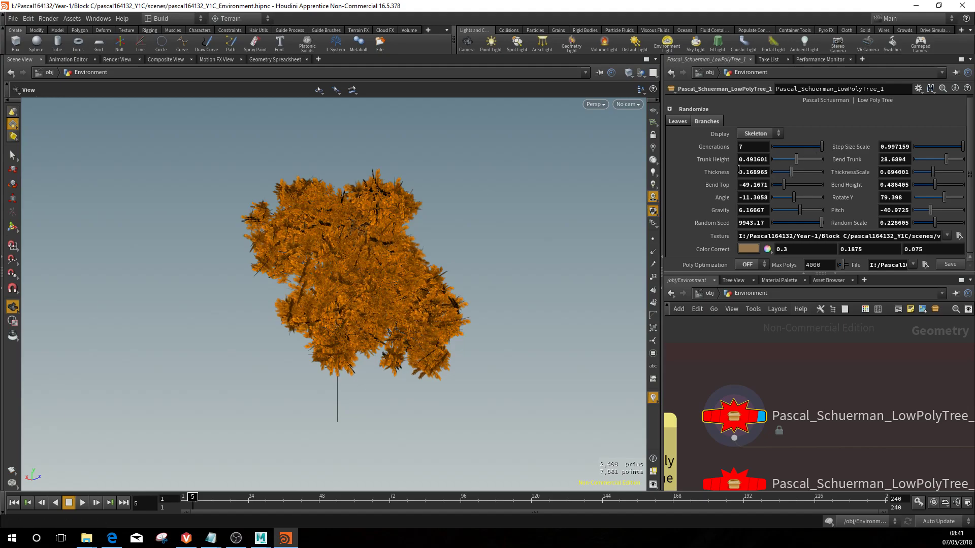
mouse_move(798, 160)
mouse_down()
mouse_move(772, 160)
mouse_move(829, 160)
mouse_move(773, 162)
mouse_move(793, 171)
mouse_up()
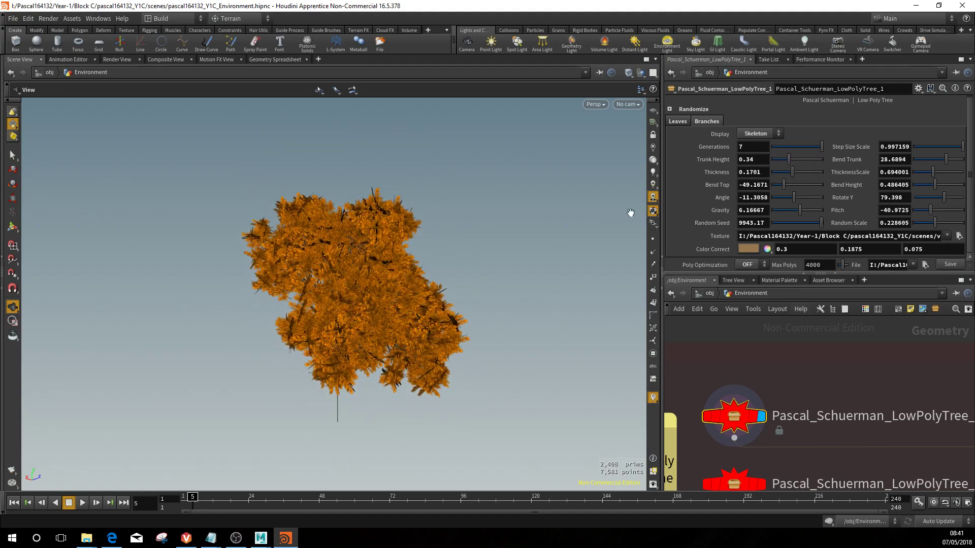
click(756, 145)
drag(477, 314, 555, 274)
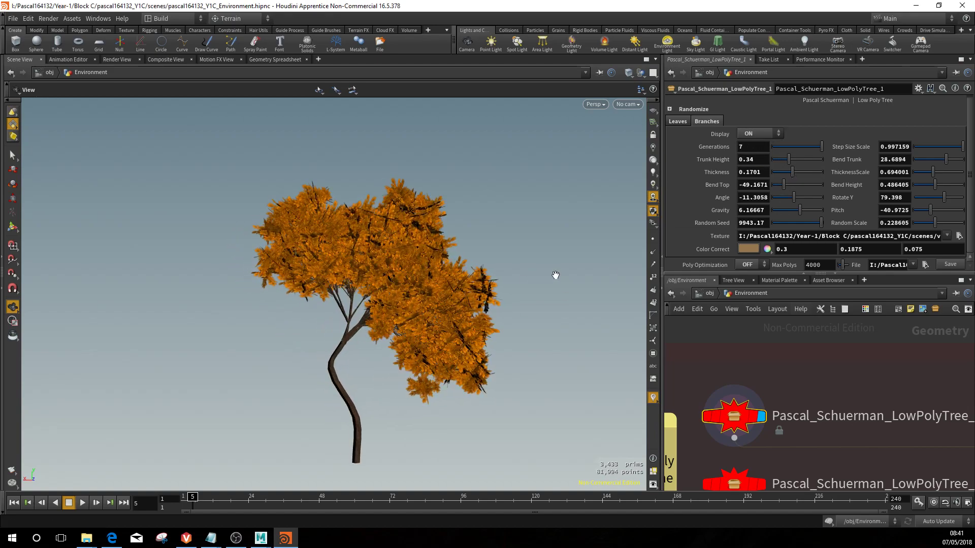
Turn off the leaves' display and set the branches' Thickness to 0.182
click(688, 121)
click(749, 153)
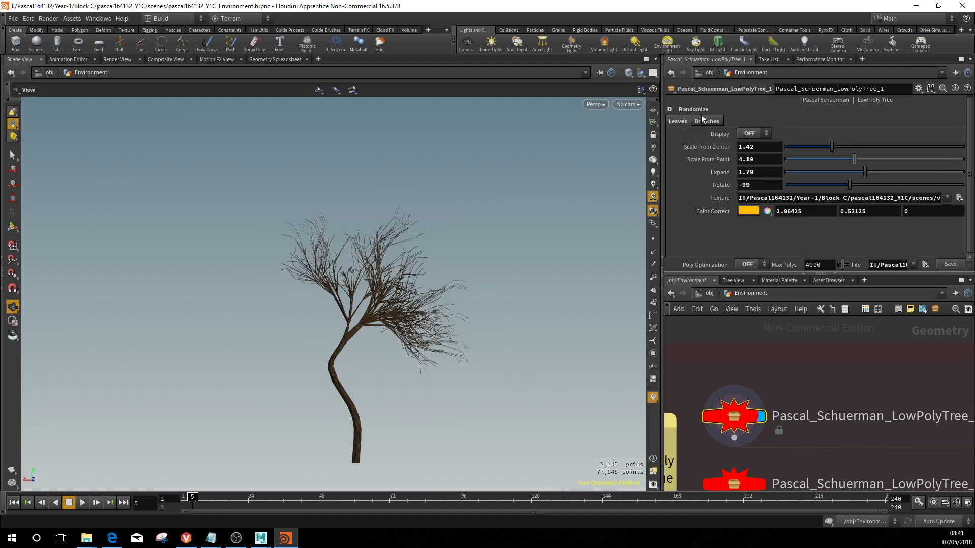
click(707, 121)
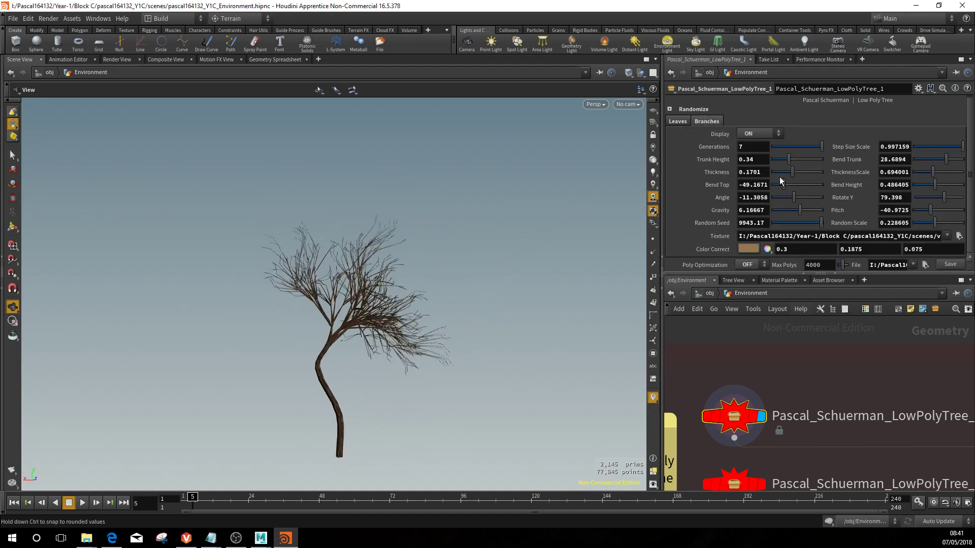
drag(792, 173, 825, 173)
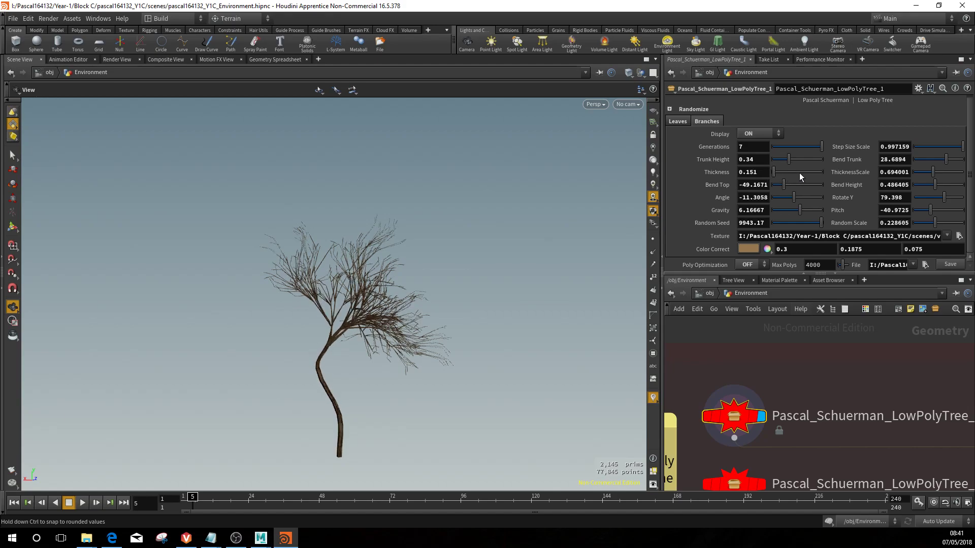
drag(843, 173, 803, 173)
drag(530, 262, 499, 271)
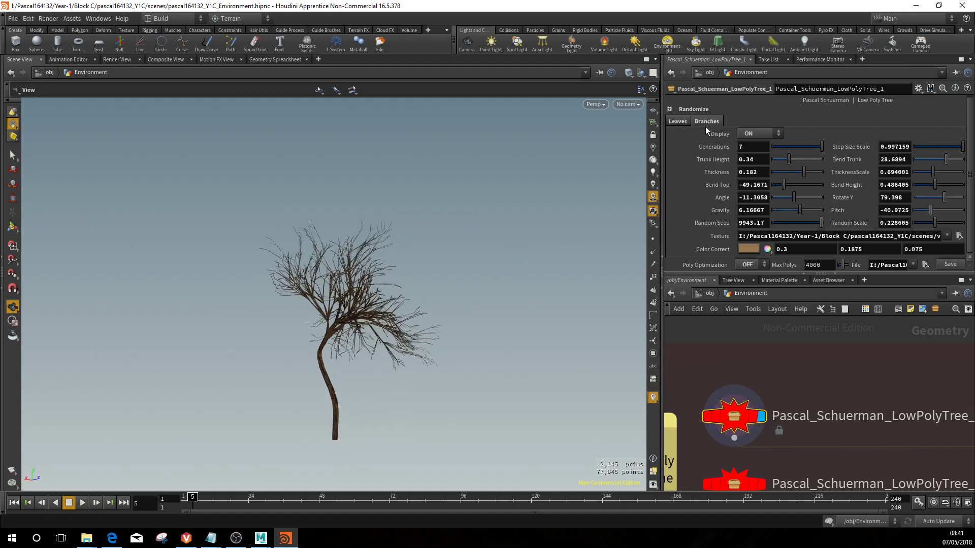
Turn the leaves' display back on and set the branches' Bend Top to -29
click(681, 120)
click(748, 133)
click(749, 146)
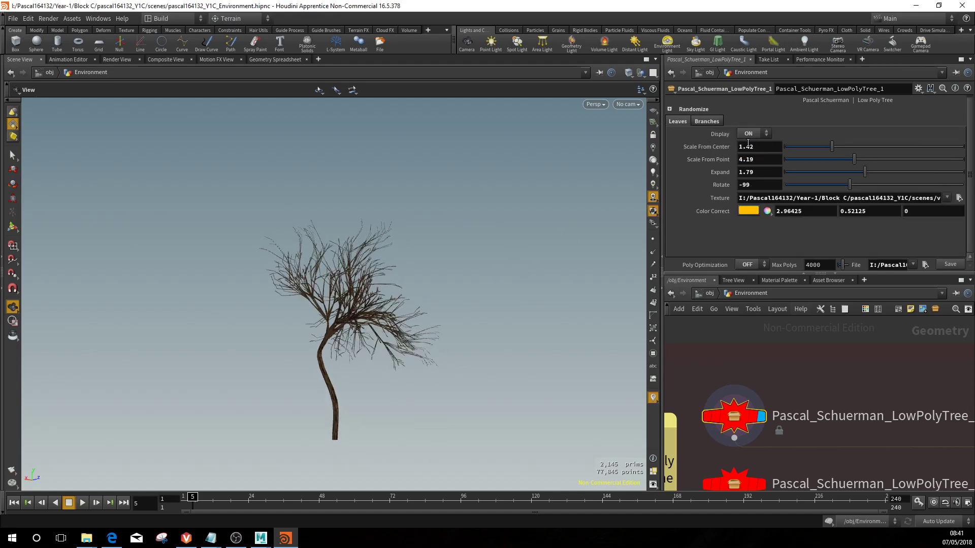
click(706, 121)
drag(547, 260, 530, 268)
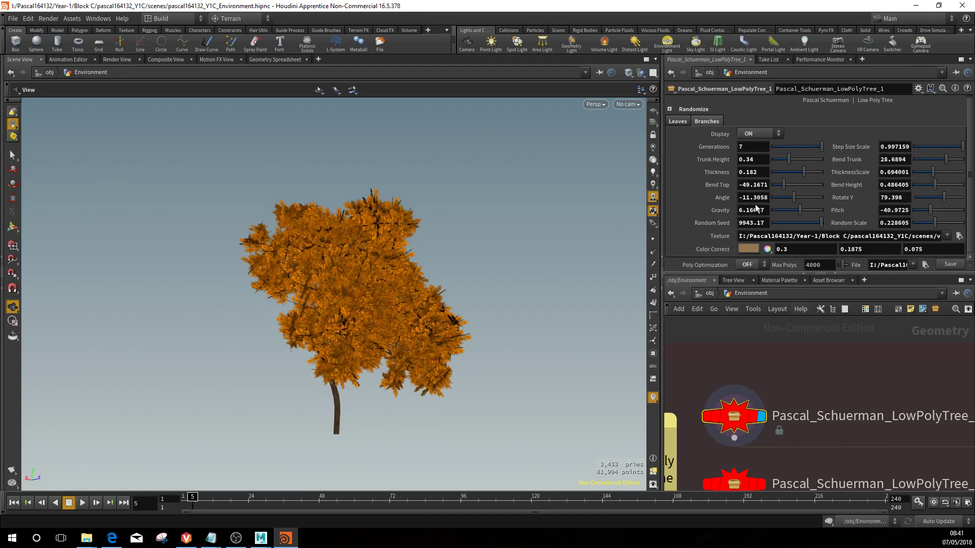
drag(784, 185, 789, 186)
Show the branches as Skeleton and set their Angle to 1, Gravity to -14 and Random Seed to 5155
click(768, 134)
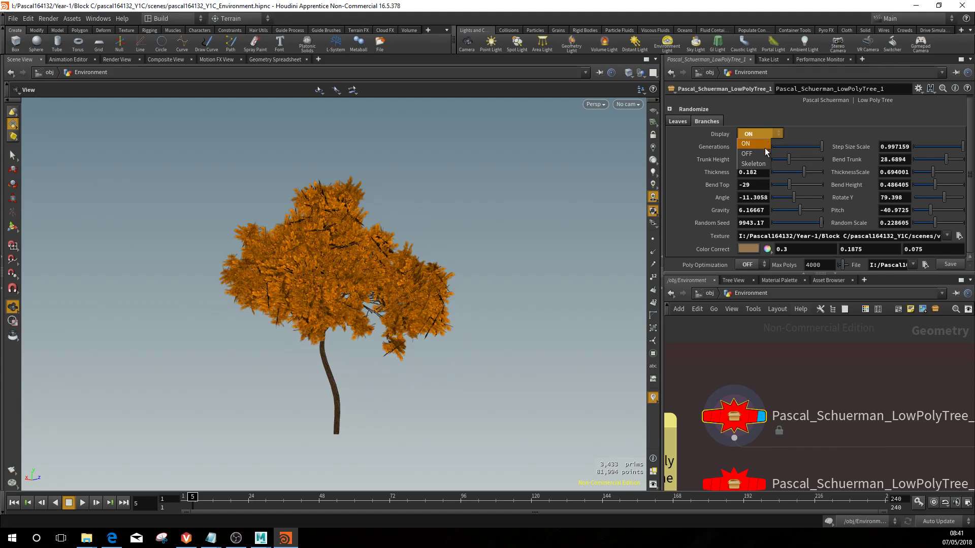
click(760, 162)
drag(795, 195, 792, 227)
drag(775, 227, 798, 224)
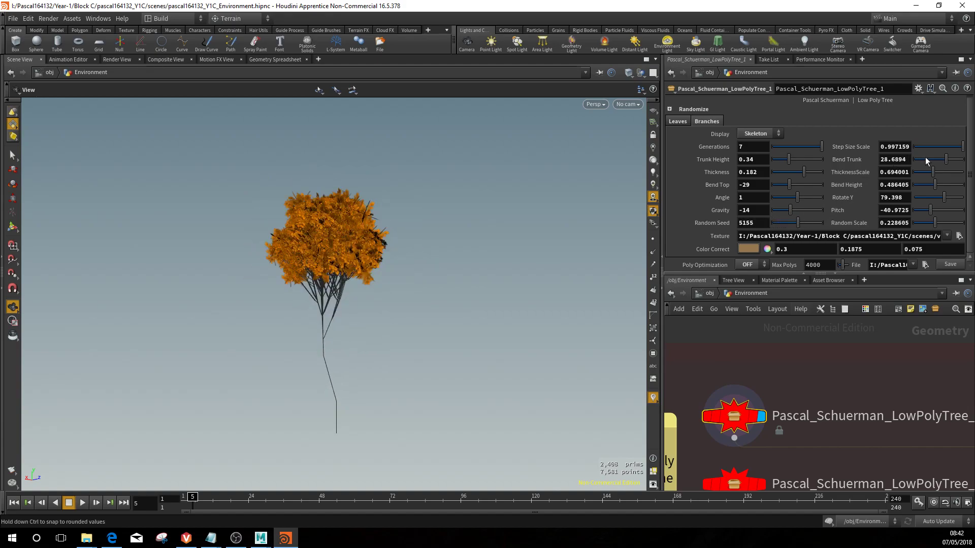
Try lower values for the branches' Step Size Scale and Generations, ending with Step Size Scale at 1 and Generations at 7
drag(960, 150, 931, 155)
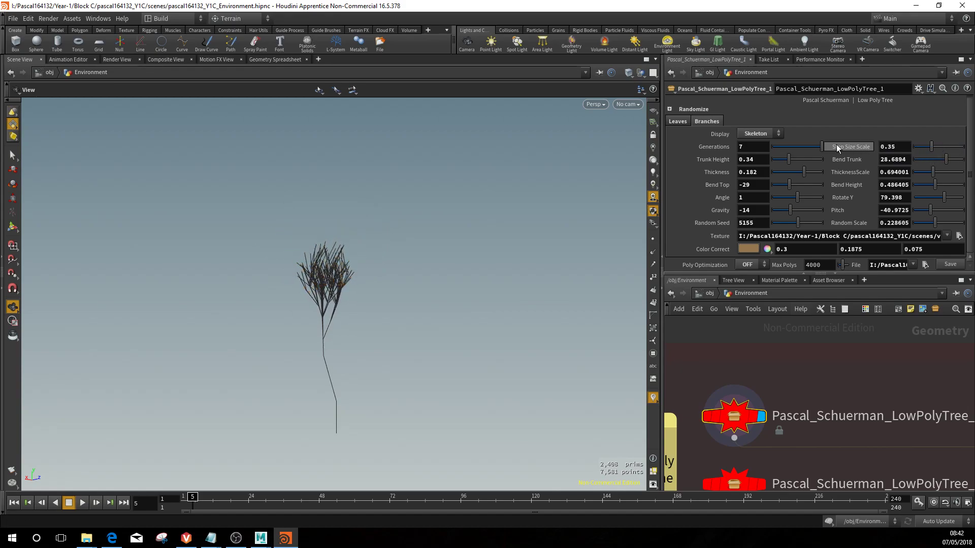
mouse_move(823, 147)
mouse_down()
mouse_move(773, 153)
mouse_move(829, 150)
mouse_up()
mouse_move(933, 147)
mouse_down()
mouse_move(920, 147)
mouse_move(956, 150)
mouse_move(947, 151)
mouse_up()
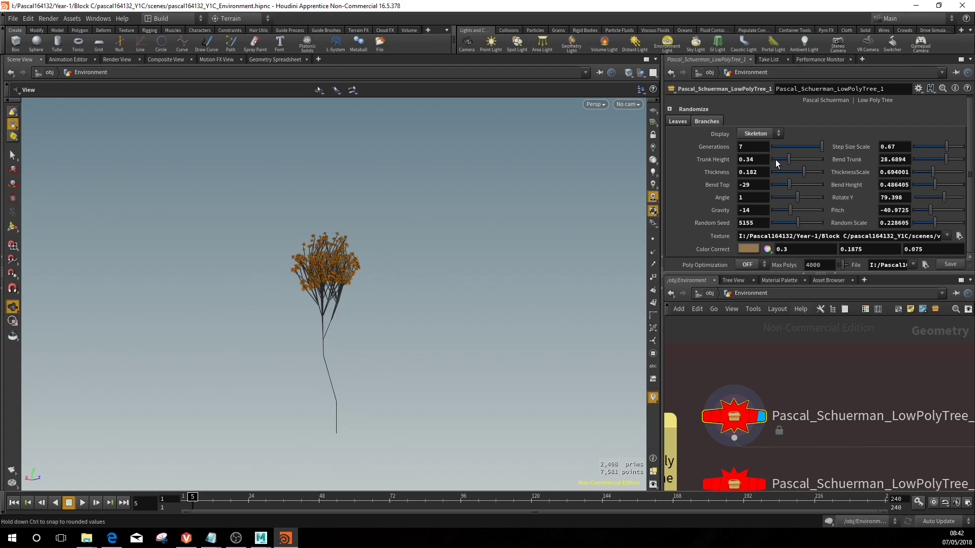
drag(805, 148, 797, 148)
drag(945, 146, 962, 157)
drag(809, 147, 812, 147)
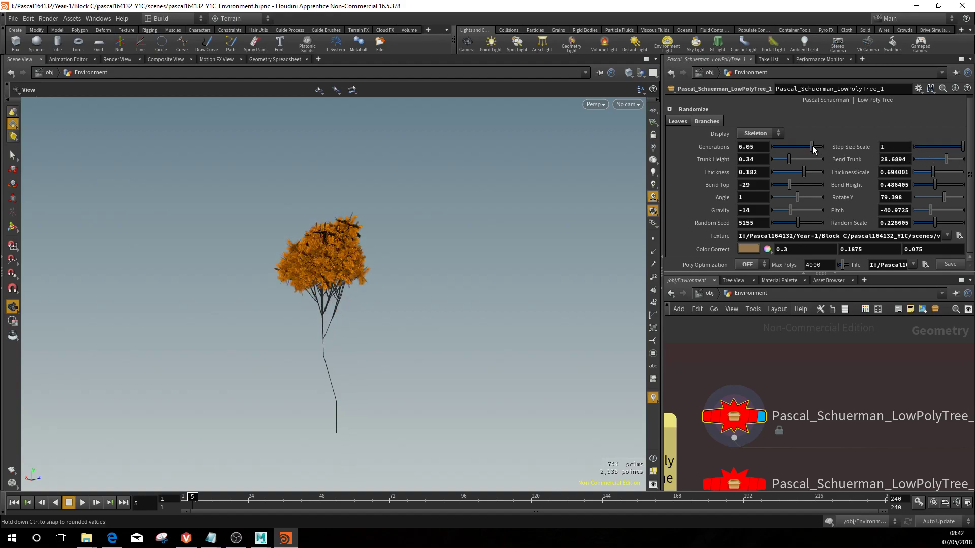
drag(938, 146, 963, 152)
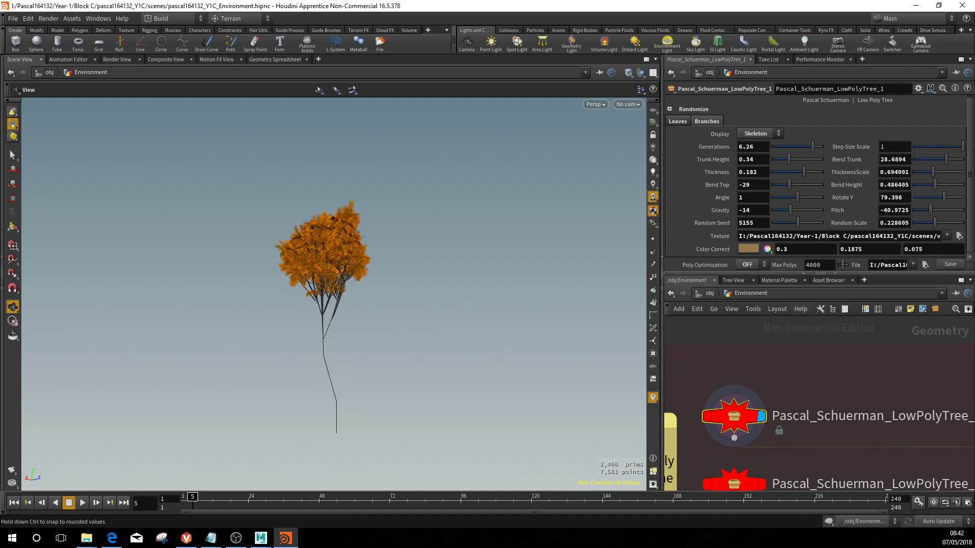
drag(812, 147, 870, 153)
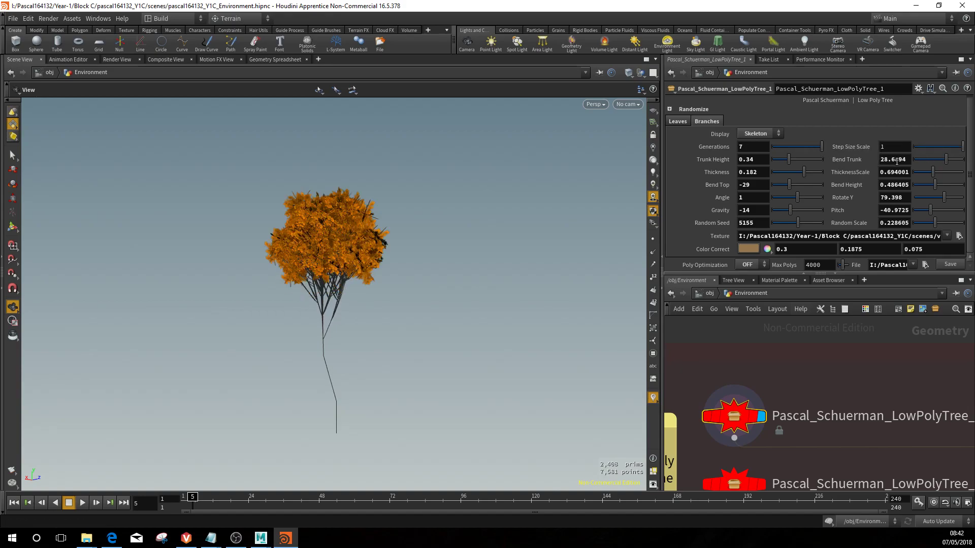
Set the branches' Bend Trunk to 43 and switch their display from Skeleton to ON
mouse_move(944, 160)
mouse_down()
mouse_move(911, 161)
mouse_move(965, 159)
mouse_move(927, 162)
mouse_move(950, 160)
mouse_up()
click(773, 133)
click(758, 153)
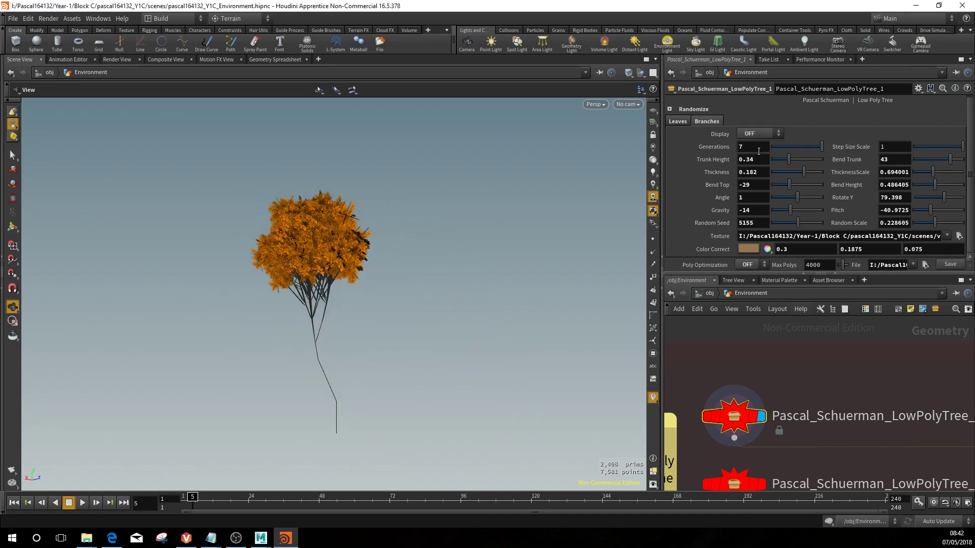
click(760, 134)
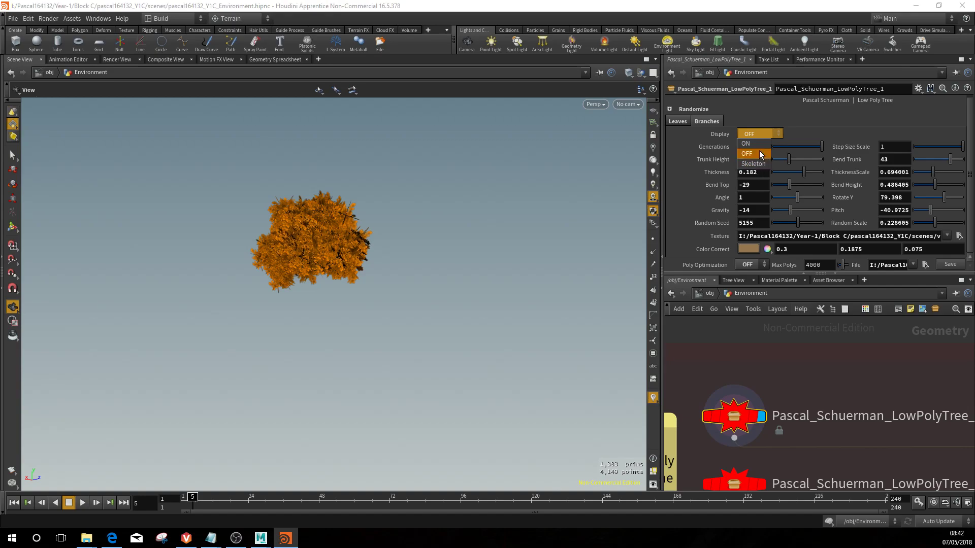
click(759, 147)
Turn off the leaves' display, set the branches' ThicknessScale to 0.5 and inspect the thin branch ends
click(680, 121)
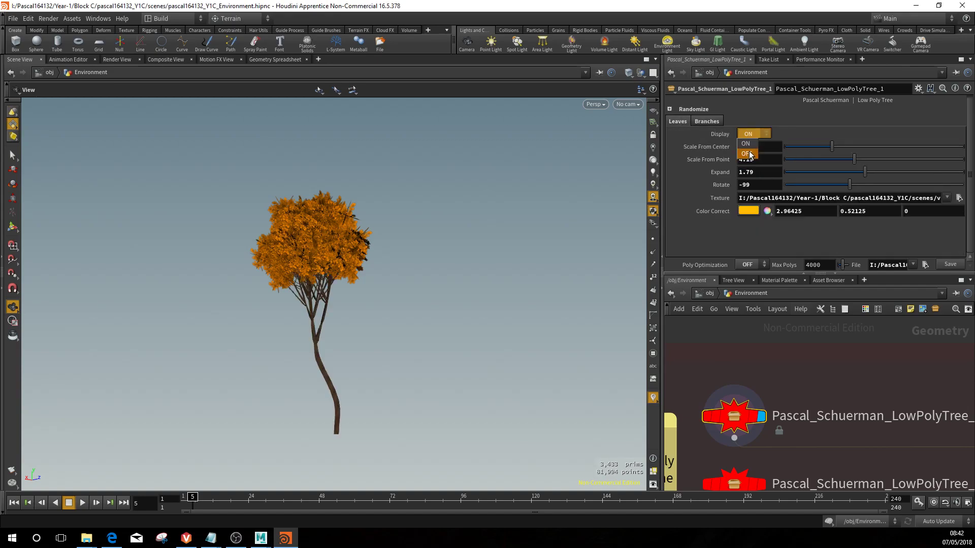
click(750, 154)
click(705, 121)
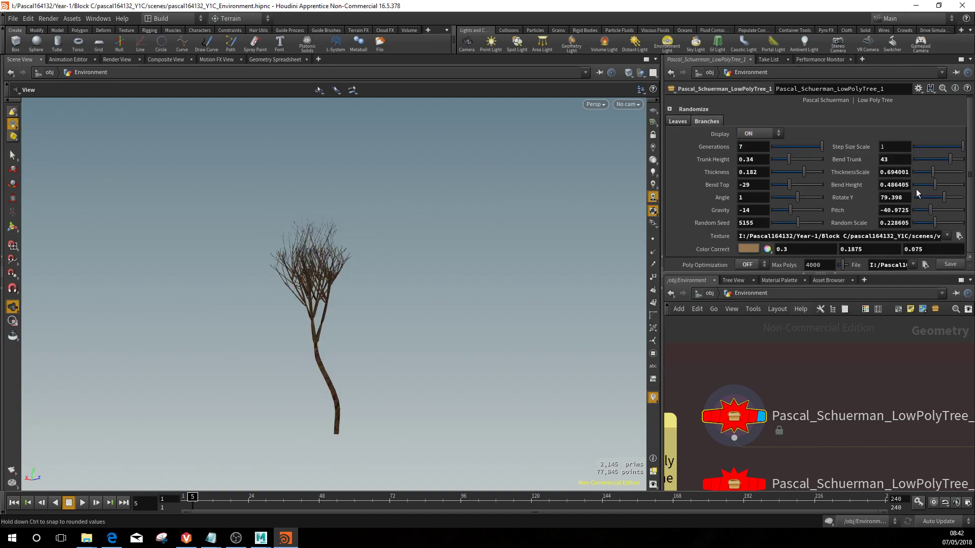
drag(936, 174, 901, 175)
scroll(269, 266, up, 3)
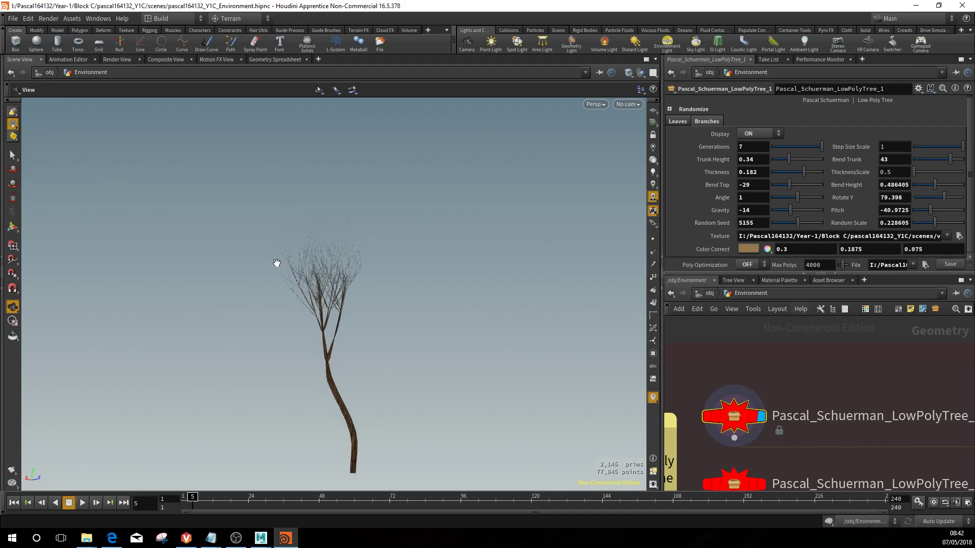
scroll(340, 289, down, 2)
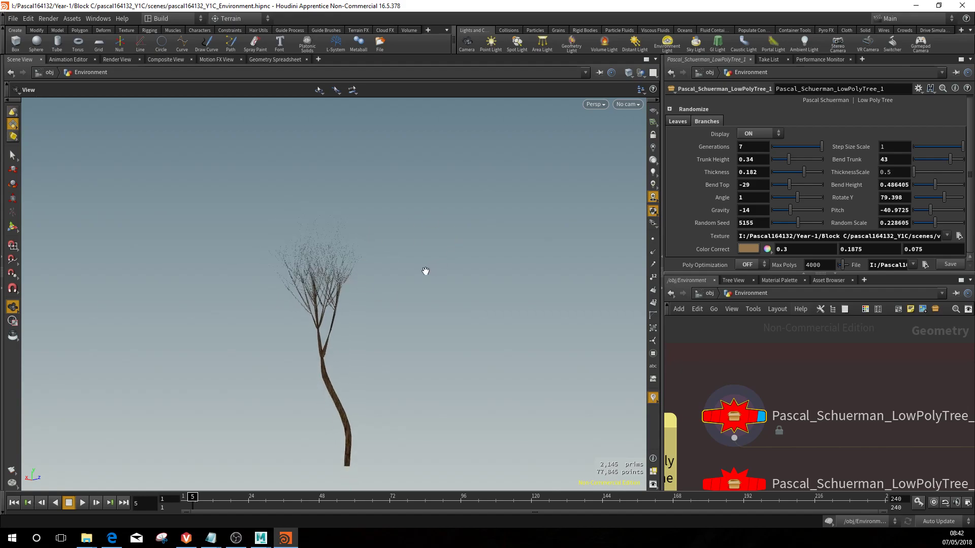
Turn the leaves' display back on and show the branches as Skeleton
click(683, 122)
click(716, 122)
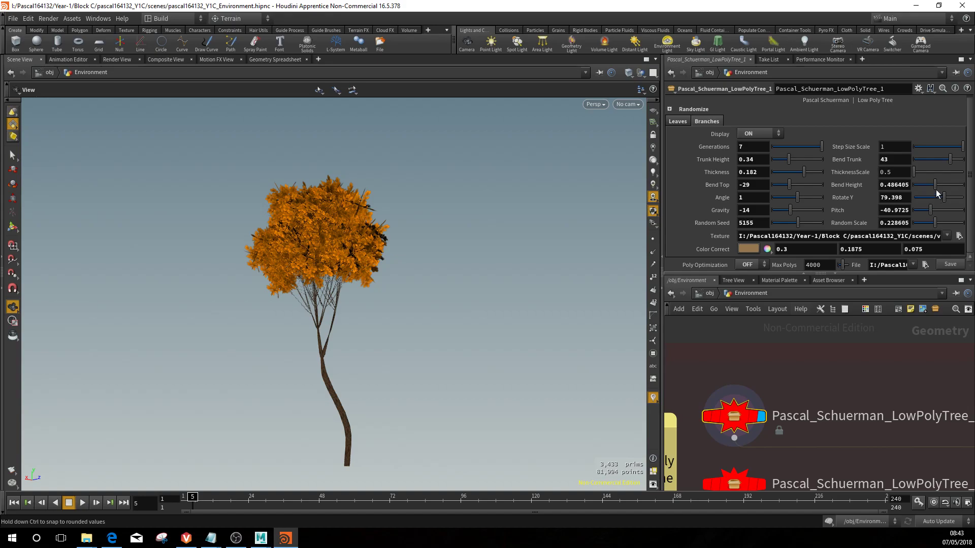
click(779, 133)
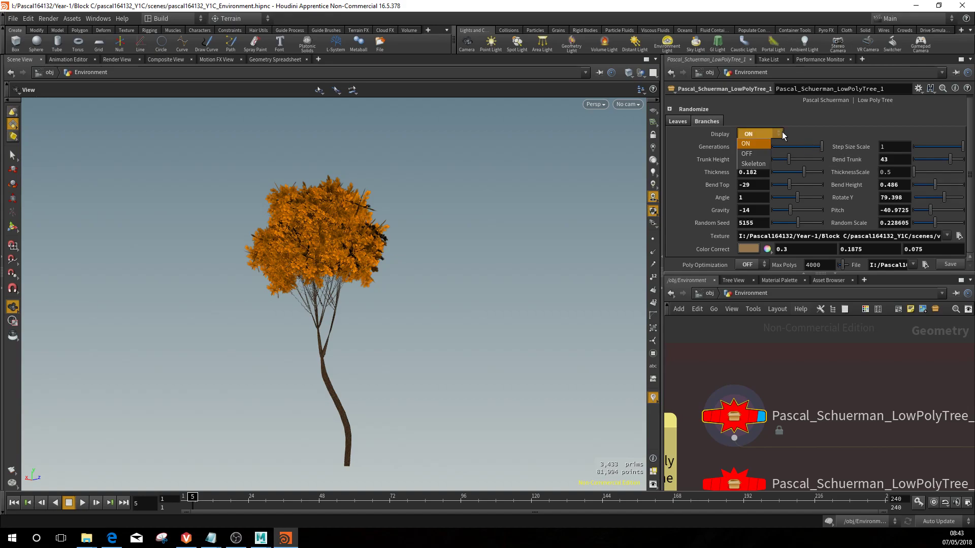
click(759, 158)
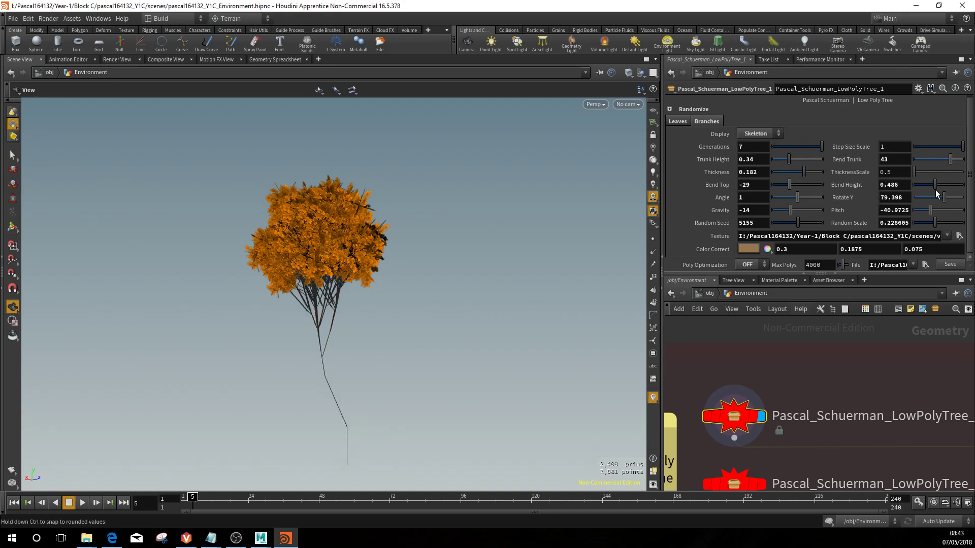
Set the branches' Bend Top to 73, Bend Height to 0.601, Rotate Y to -75, Random Scale to 0.226 and Random Seed to 3608
mouse_move(933, 182)
mouse_down()
mouse_move(952, 184)
mouse_move(913, 197)
mouse_move(964, 195)
mouse_move(926, 193)
mouse_move(948, 185)
mouse_up()
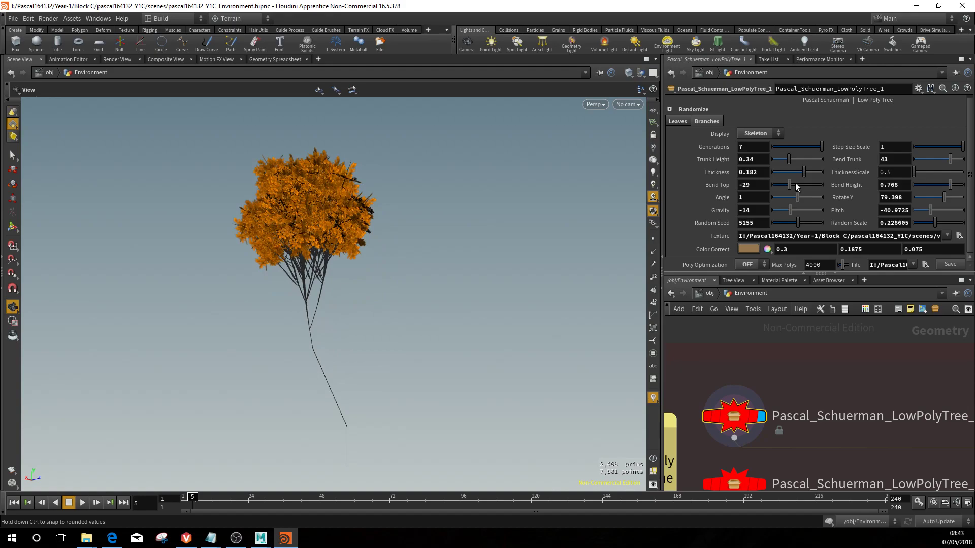
drag(790, 184, 817, 185)
drag(949, 184, 934, 224)
mouse_move(803, 220)
mouse_down()
mouse_move(777, 223)
mouse_move(790, 220)
mouse_up()
middle_drag(552, 249, 466, 245)
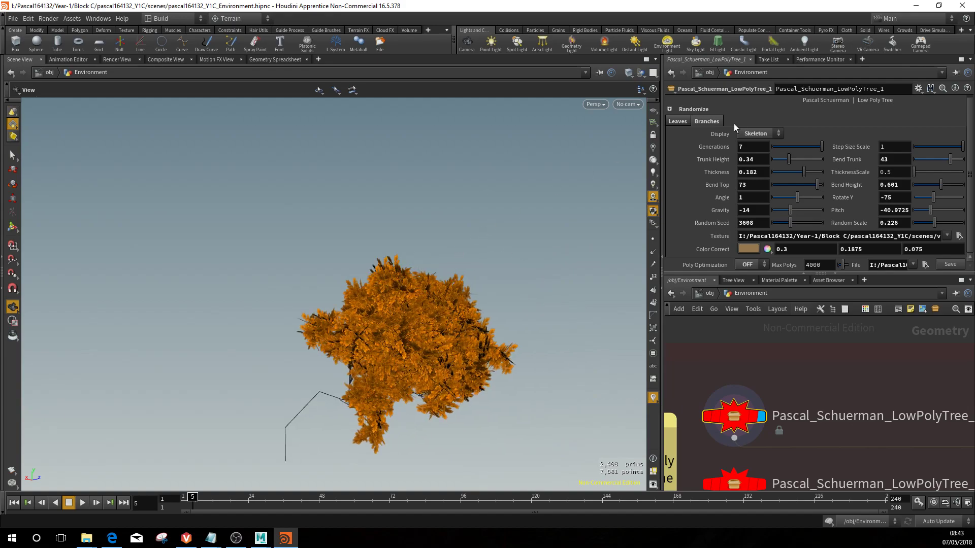
click(683, 122)
click(702, 121)
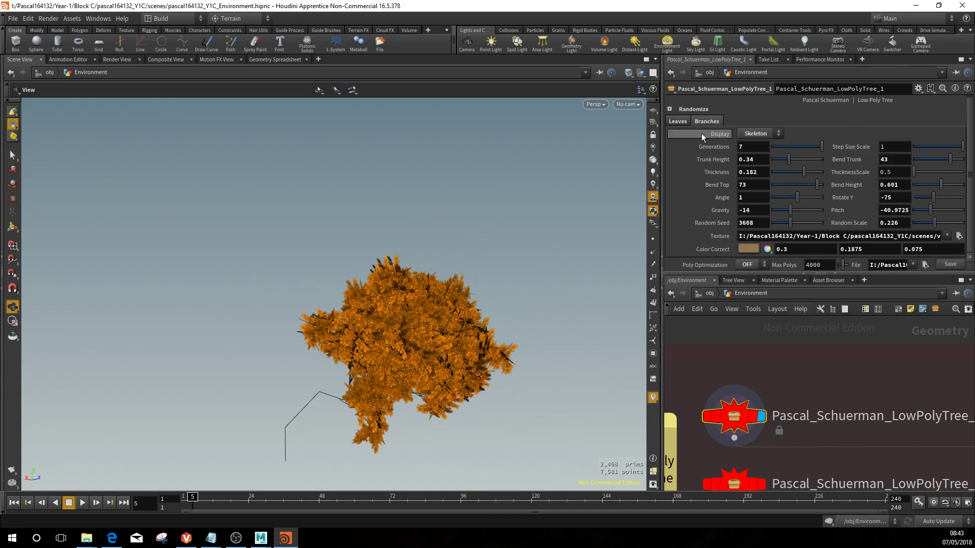
Reveal the Randomize settings and vary the Randomize value, including 569230, to generate different tree shapes
click(669, 107)
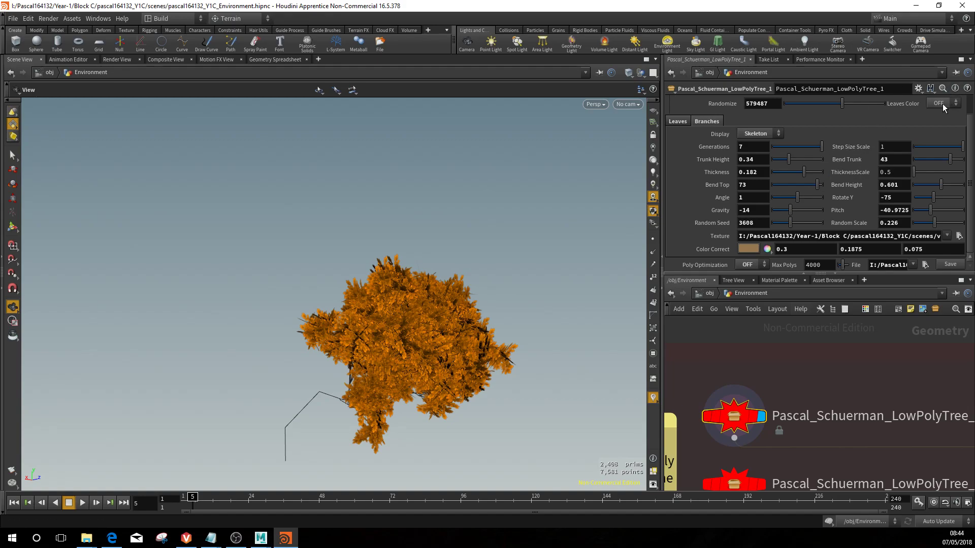
drag(803, 103, 841, 108)
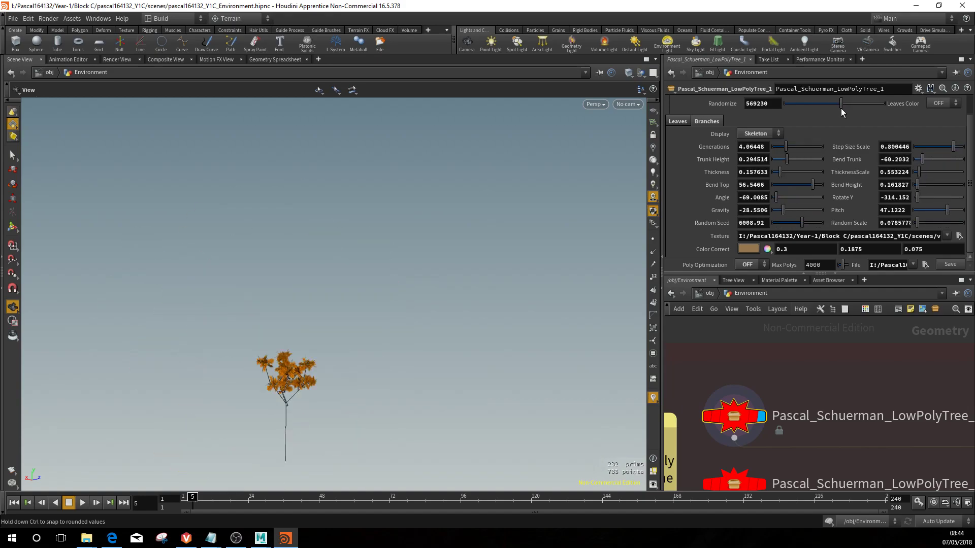
drag(322, 289, 387, 277)
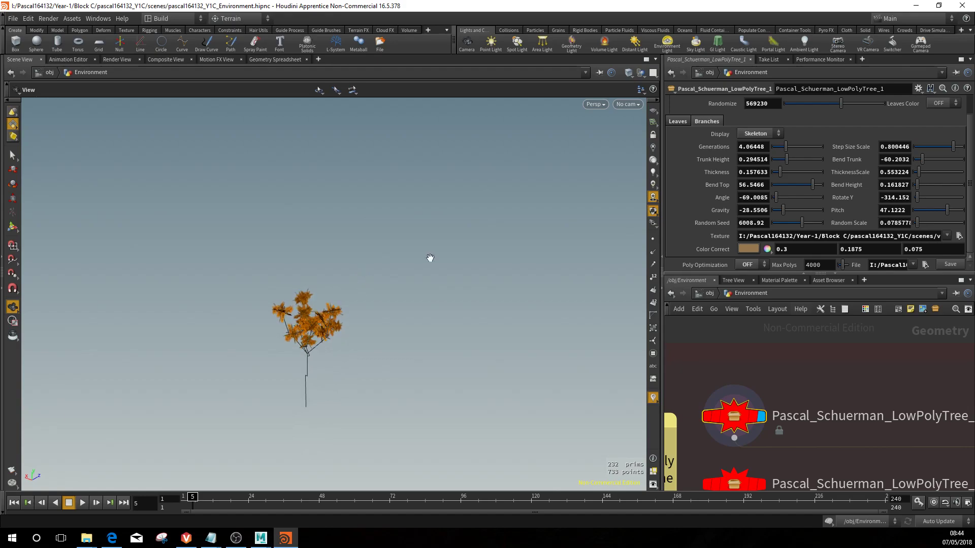
drag(841, 104, 869, 105)
drag(435, 241, 450, 267)
Turn on the randomized Leaves Color and set Randomize to 292307
click(942, 103)
click(940, 119)
drag(846, 103, 814, 111)
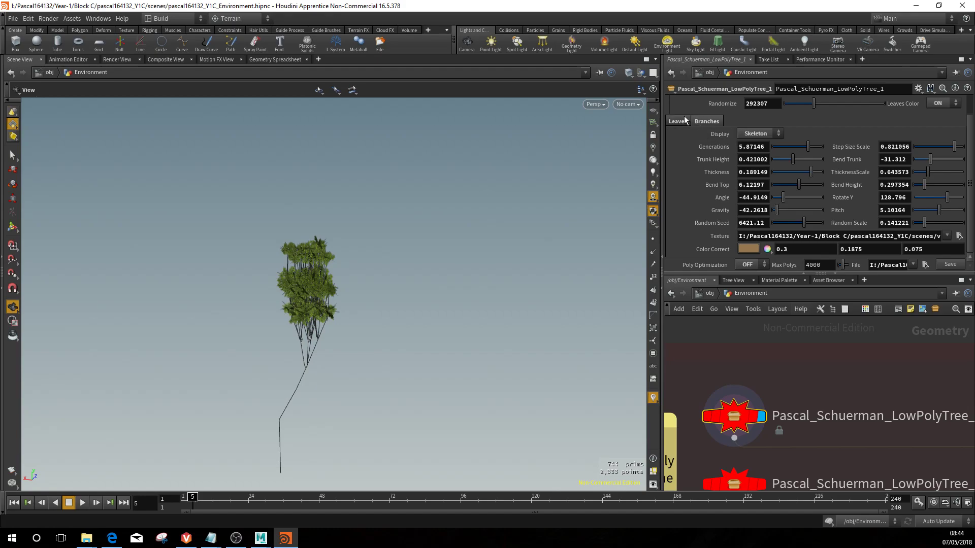
Compare the randomized parameters of the leaves with those of the branches
click(705, 119)
click(678, 121)
click(678, 119)
click(702, 119)
click(680, 120)
click(702, 121)
click(680, 120)
click(702, 120)
click(679, 120)
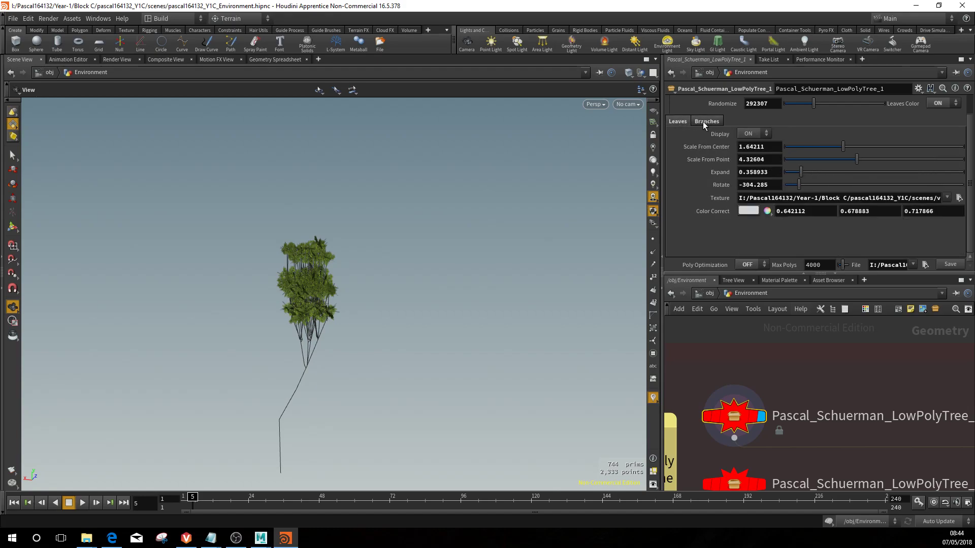
click(703, 121)
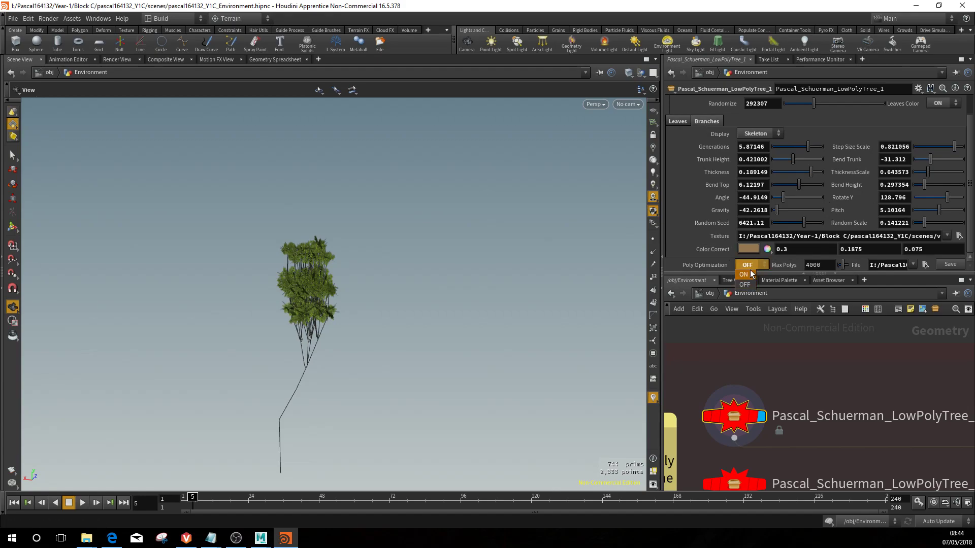
Try Poly Optimization on the tree, then switch it off and set Randomize to 574358
click(744, 274)
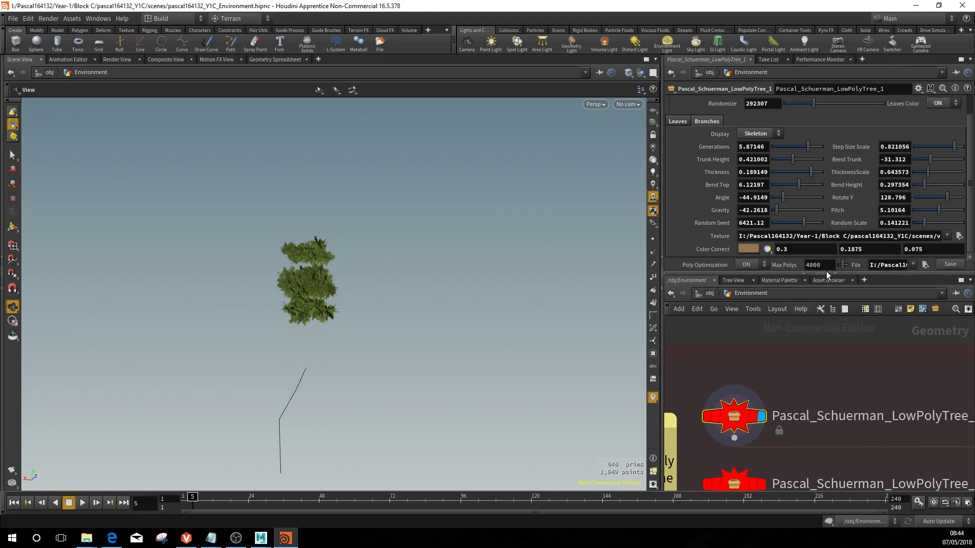
drag(813, 271, 847, 279)
drag(816, 108, 841, 108)
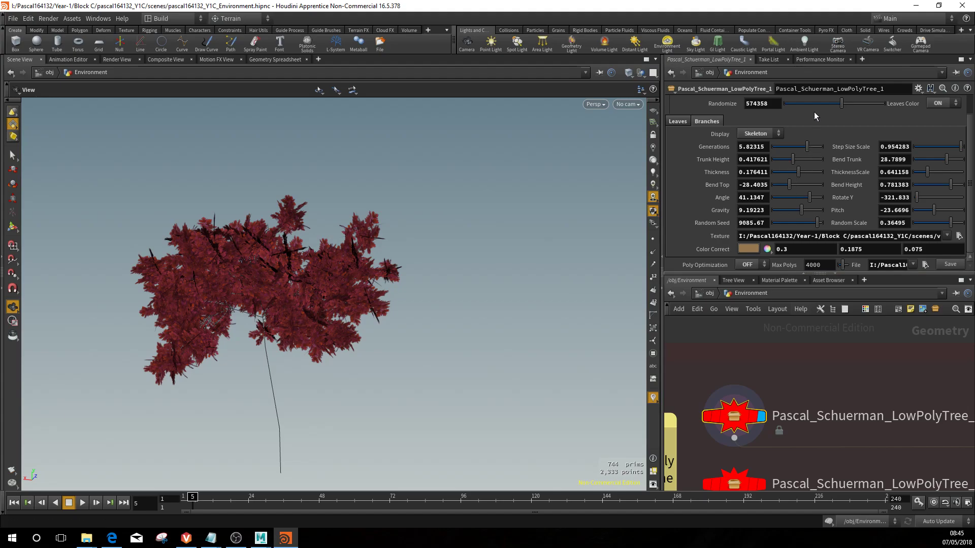
Set Randomize to 558974 and the branches' Generations to 6.46, and turn Poly Optimization on
drag(837, 108, 823, 105)
drag(798, 146, 815, 148)
click(753, 285)
click(748, 264)
click(748, 274)
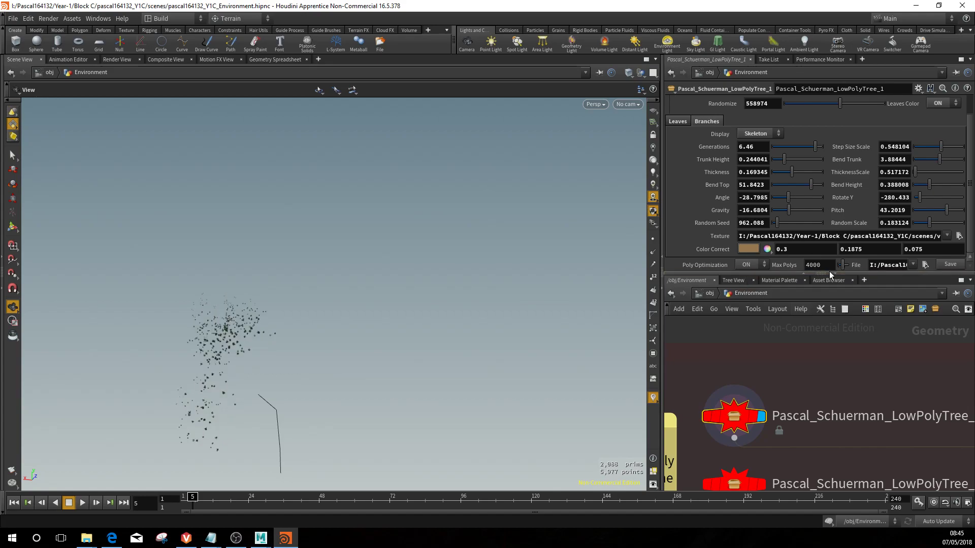
Set Randomize to 625640 with Poly Optimization off and switch the branches' display to ON
mouse_move(840, 104)
mouse_down()
mouse_move(856, 106)
mouse_move(845, 109)
mouse_up()
click(768, 134)
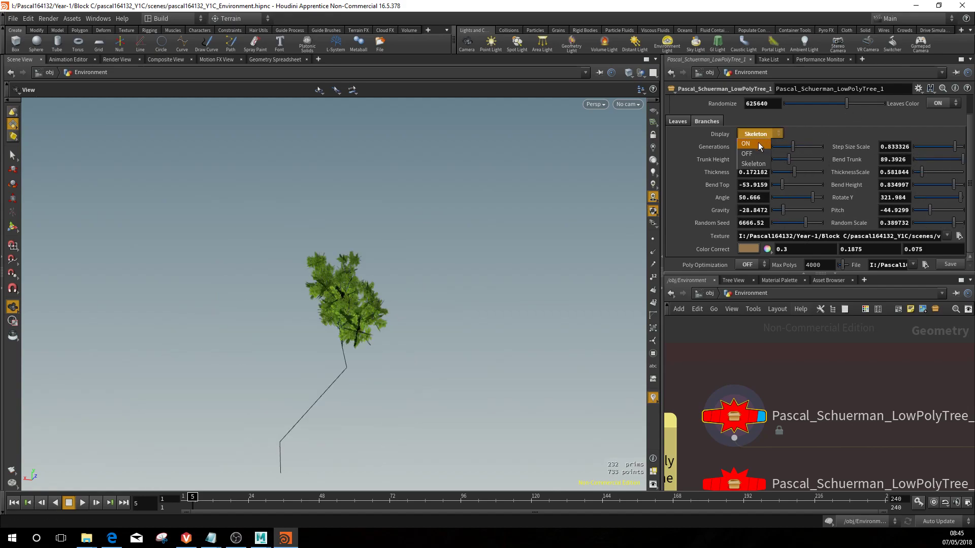
click(758, 146)
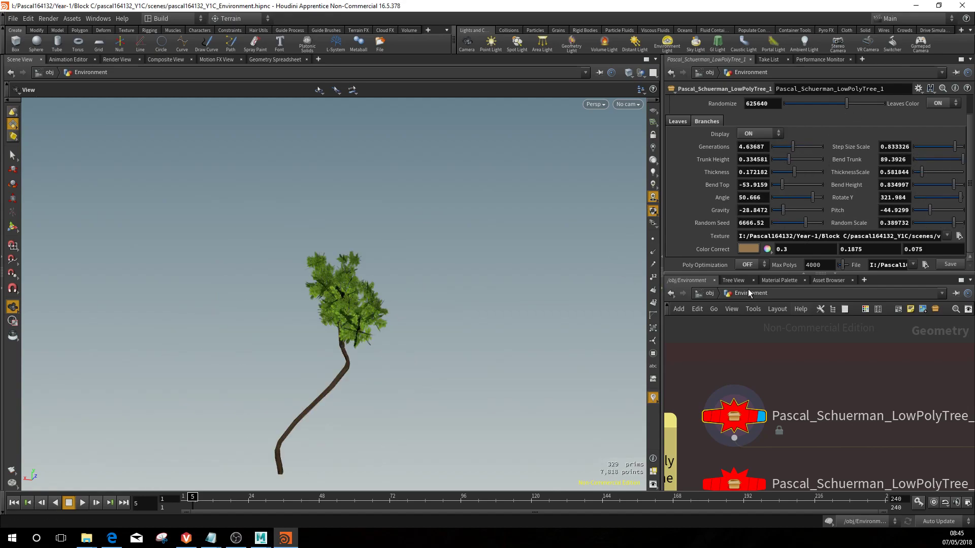
drag(812, 265, 778, 272)
Display the LowPolyTree_4 node from the network and inspect its tree from another angle
scroll(777, 412, down, 5)
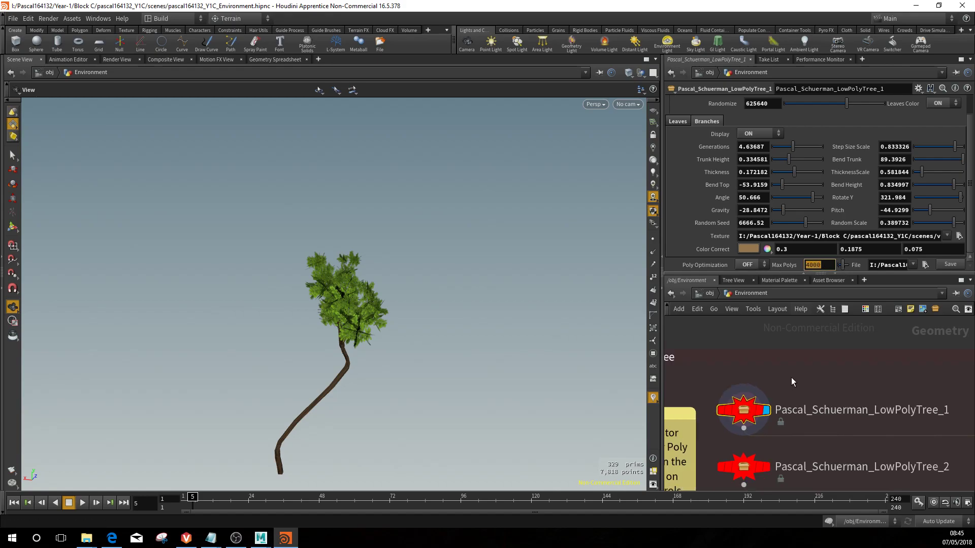
scroll(802, 439, up, 3)
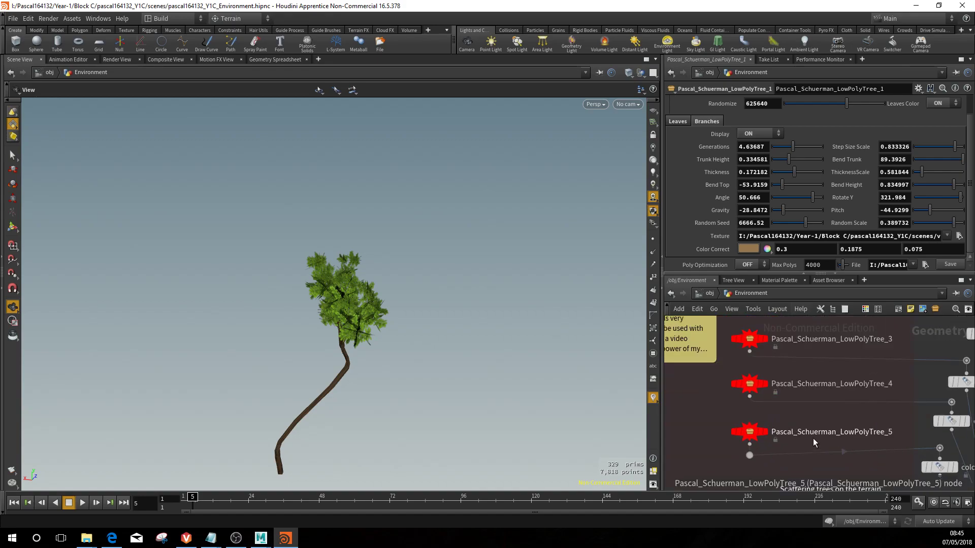
click(750, 385)
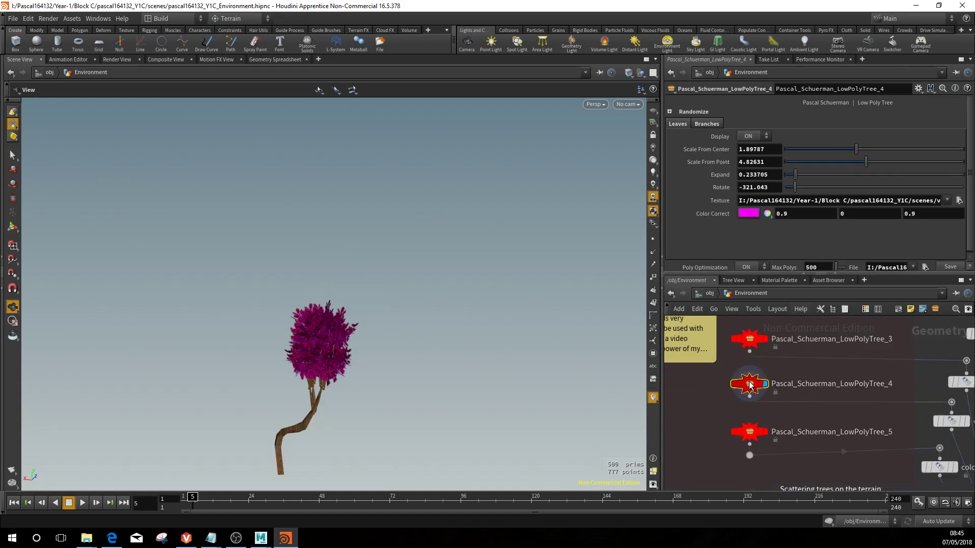
drag(584, 300, 478, 298)
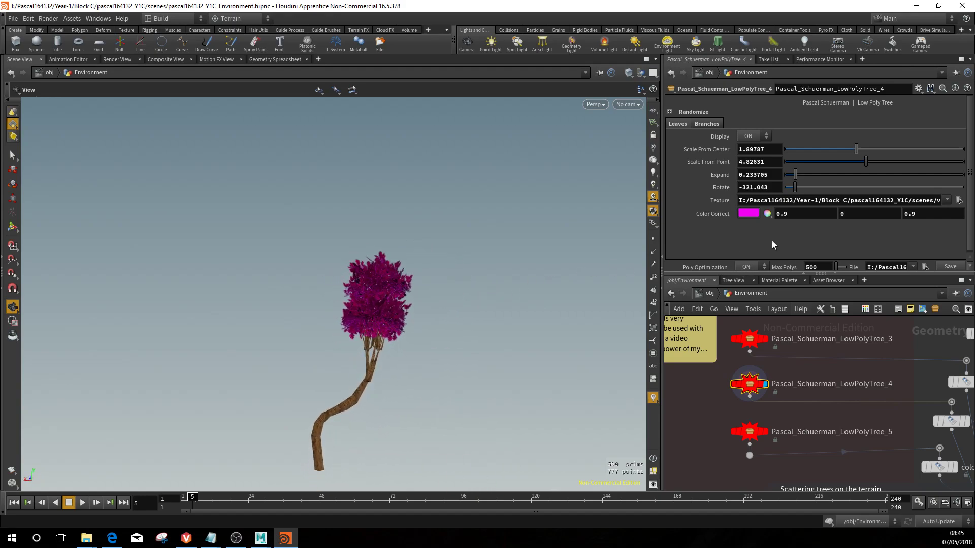
Set the tree's output file to NHTV IGAD TREE,obj in the scenes folder
click(902, 266)
click(927, 267)
click(525, 365)
text(NHTV IGAD TREE,obj)
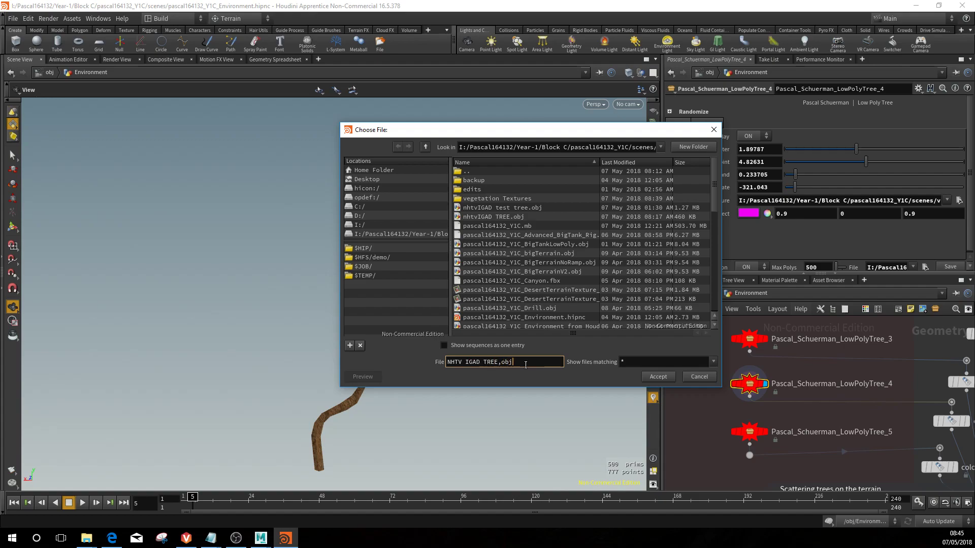
click(650, 380)
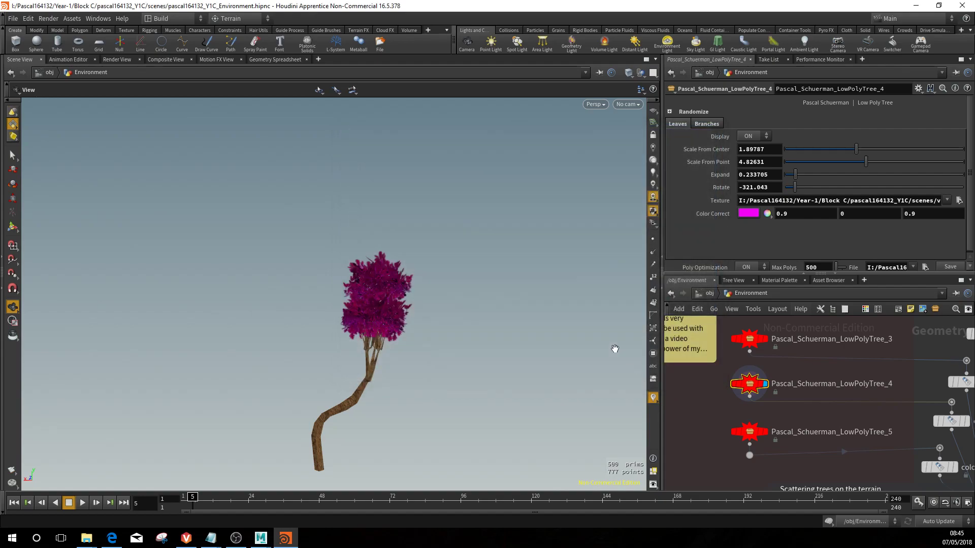